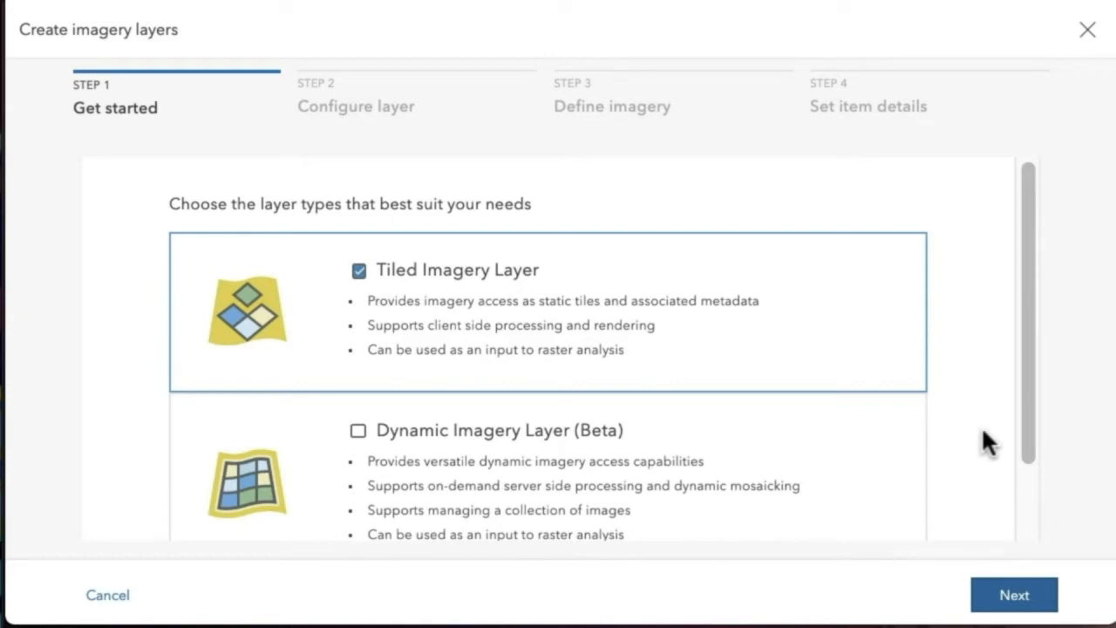
Configure the tiled imagery layer as One Mosaicked Image and continue to the imagery definition.
{"action": "left_click", "coordinate": [1005, 597]}
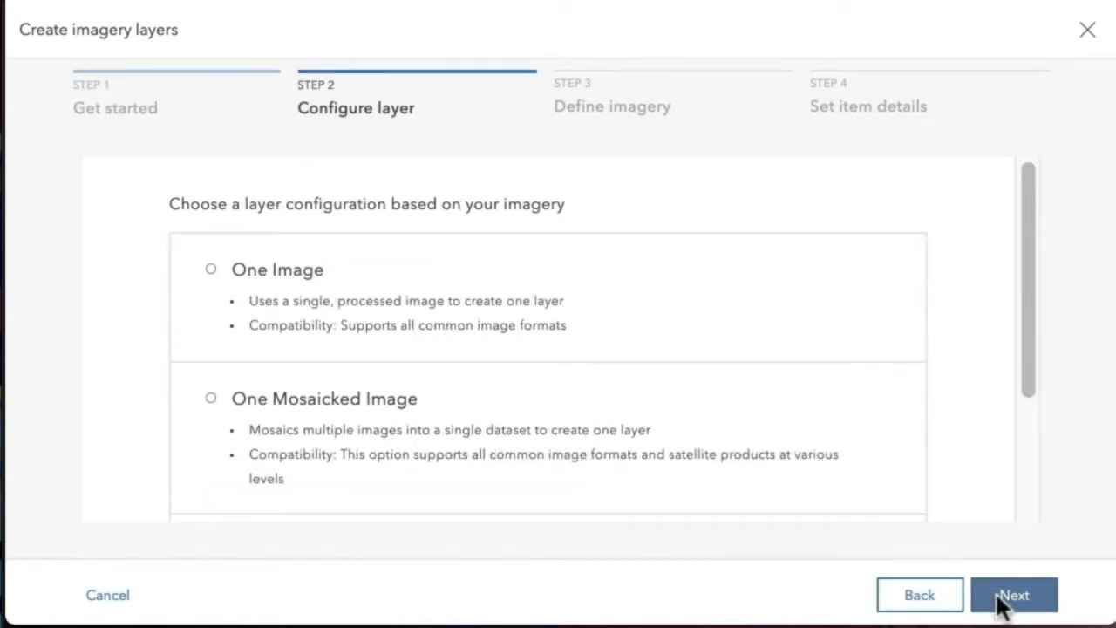
{"action": "left_click_drag", "start_coordinate": [1033, 294], "coordinate": [1044, 339]}
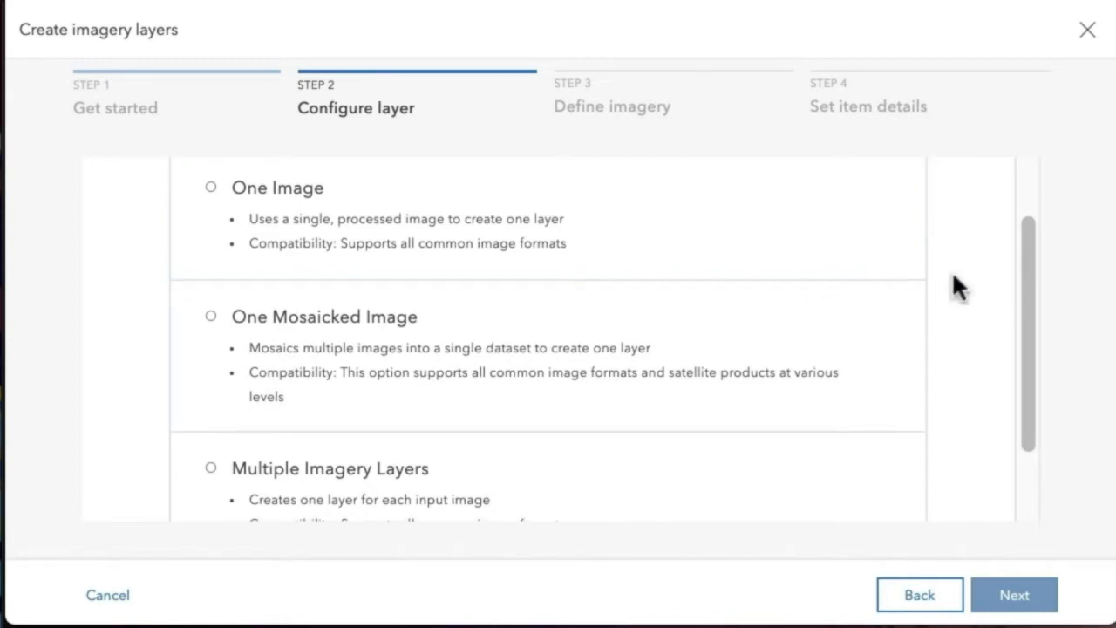
{"action": "scroll", "coordinate": [955, 286], "scroll_direction": "down", "scroll_amount": 2}
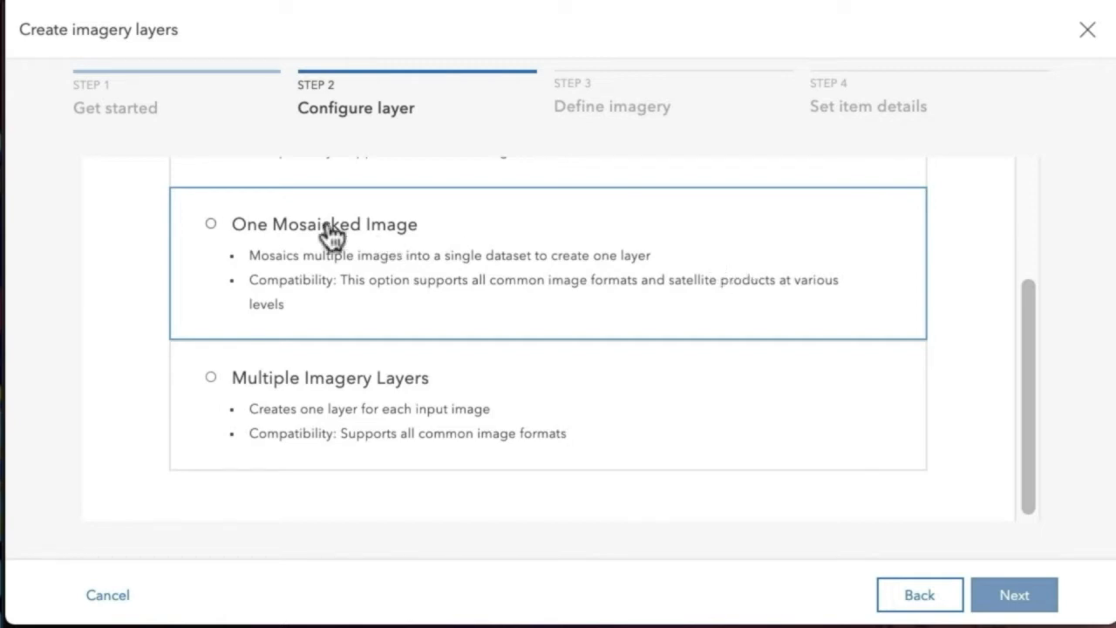
{"action": "left_click", "coordinate": [299, 237]}
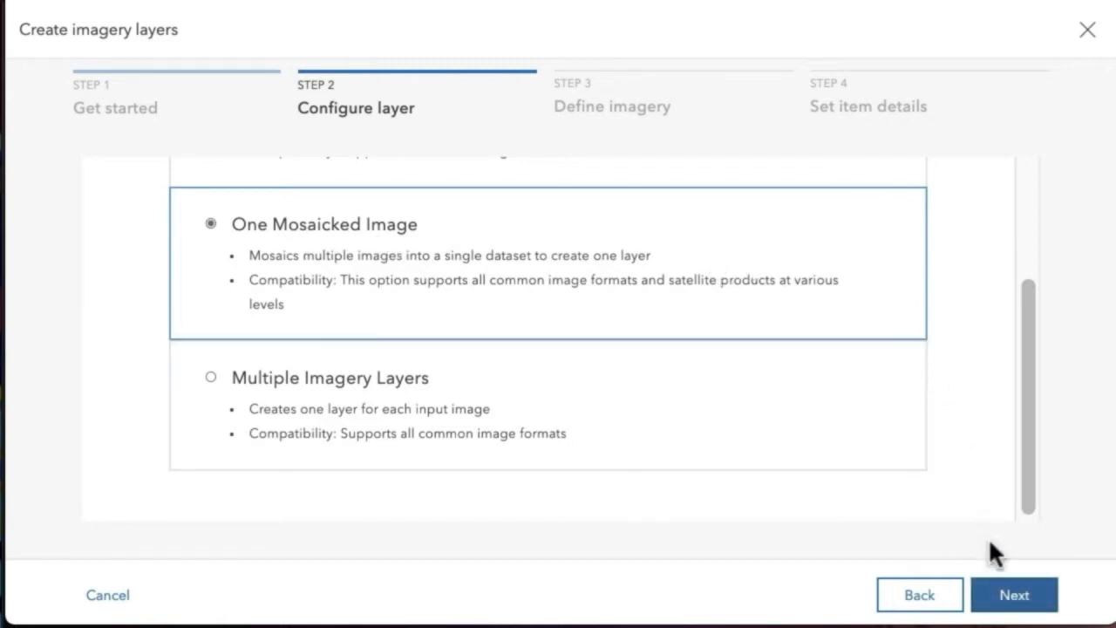
{"action": "left_click", "coordinate": [1014, 595]}
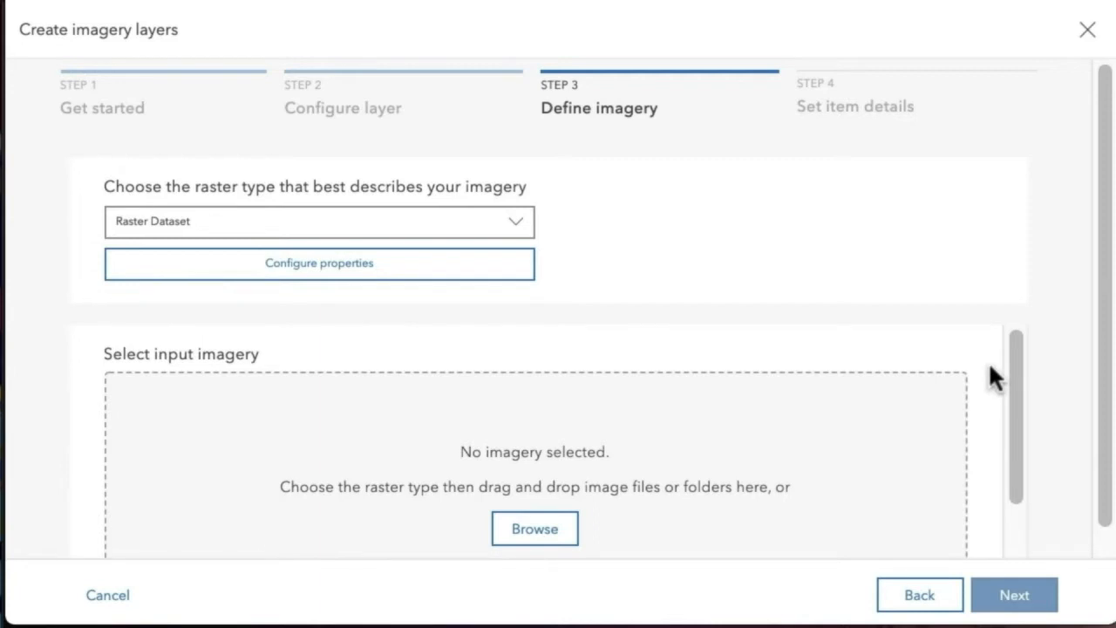
Add 52H_20200101-20210101.tif and 52J_20200101-20210101.tif from the colormap_tiff folder in Finder as the input imagery.
{"action": "scroll", "coordinate": [993, 375], "scroll_direction": "down", "scroll_amount": 1}
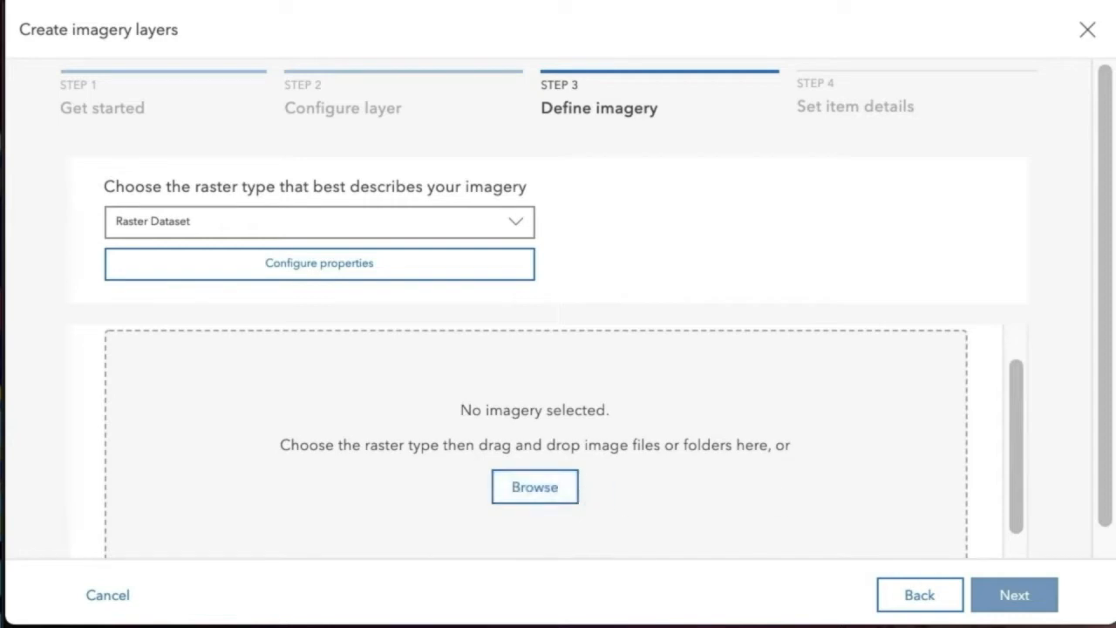
{"action": "key", "text": "super+Tab"}
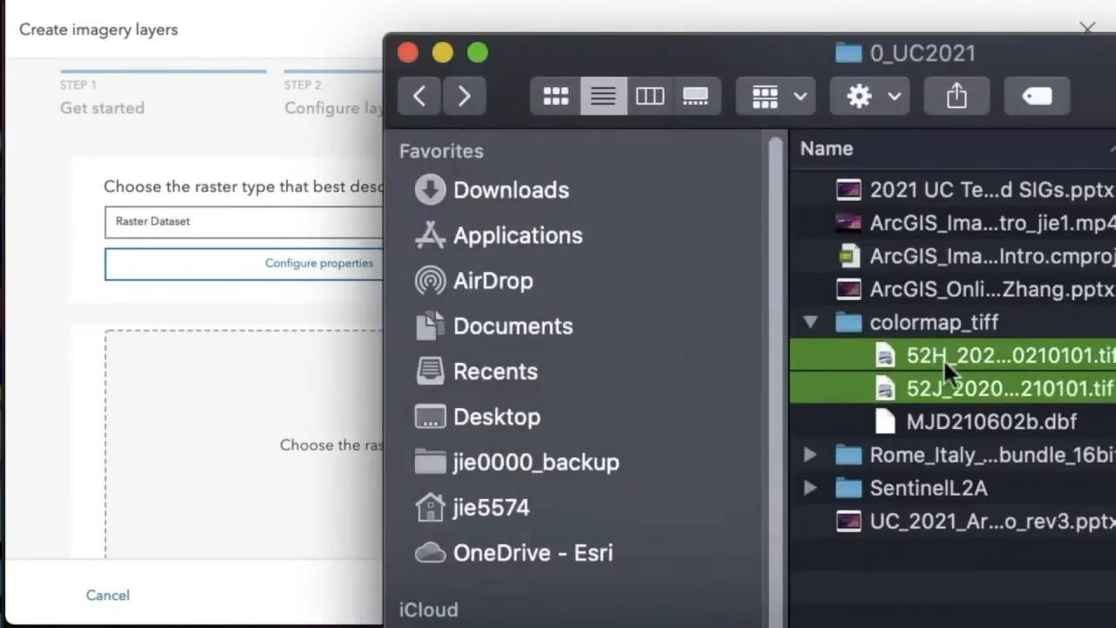
{"action": "left_click_drag", "start_coordinate": [983, 357], "coordinate": [277, 396]}
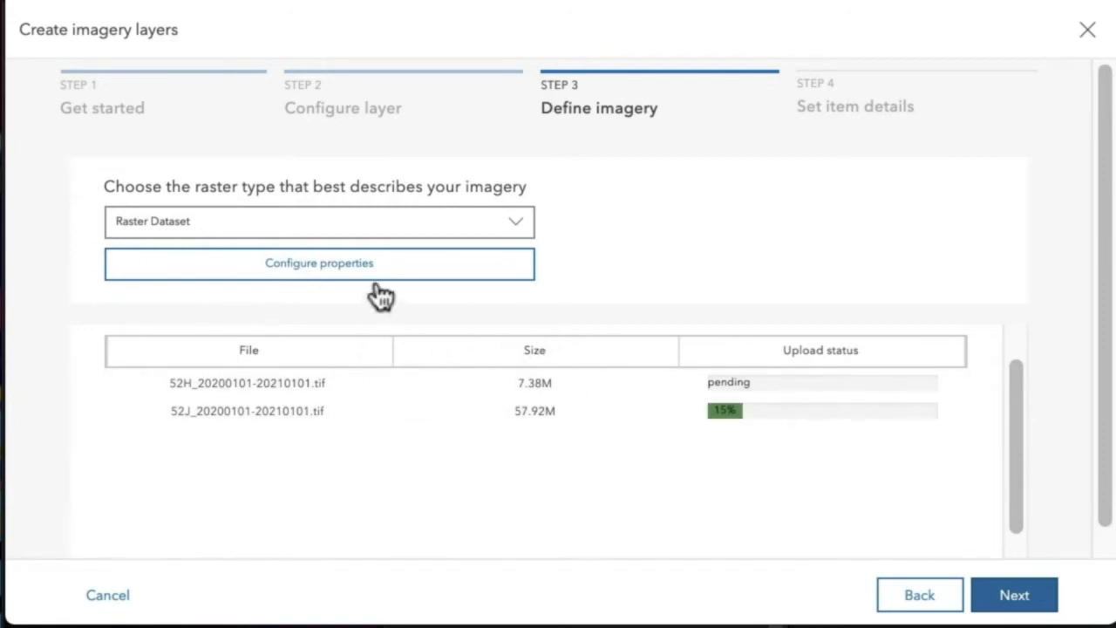
Look through the supported raster types for the input imagery, keeping Raster Dataset.
{"action": "left_click", "coordinate": [519, 229]}
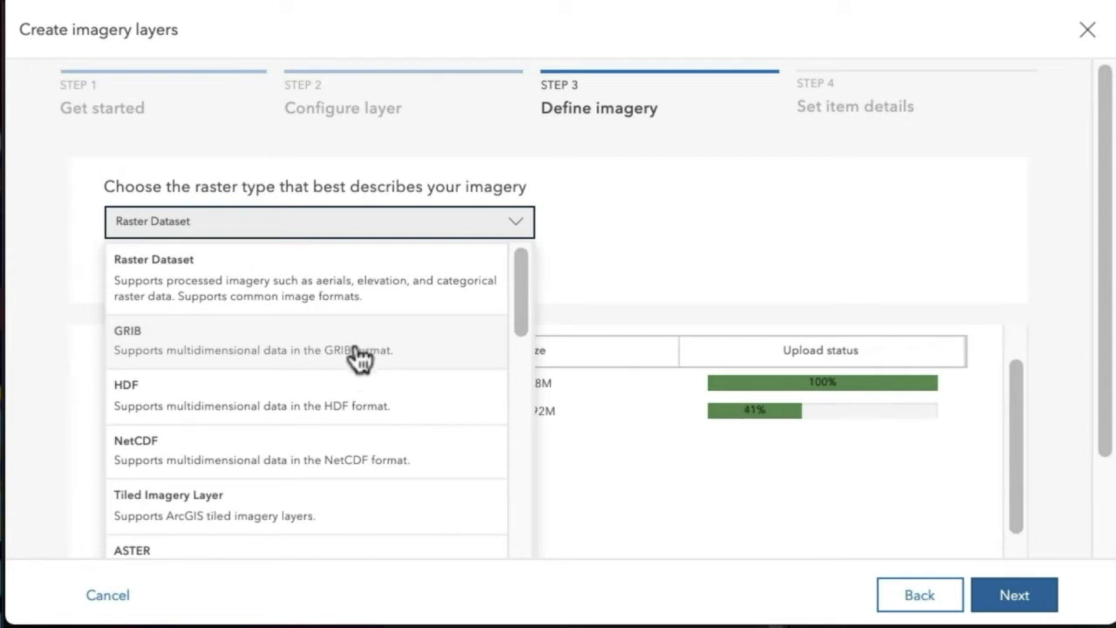
{"action": "scroll", "coordinate": [360, 357], "scroll_direction": "down", "scroll_amount": 3}
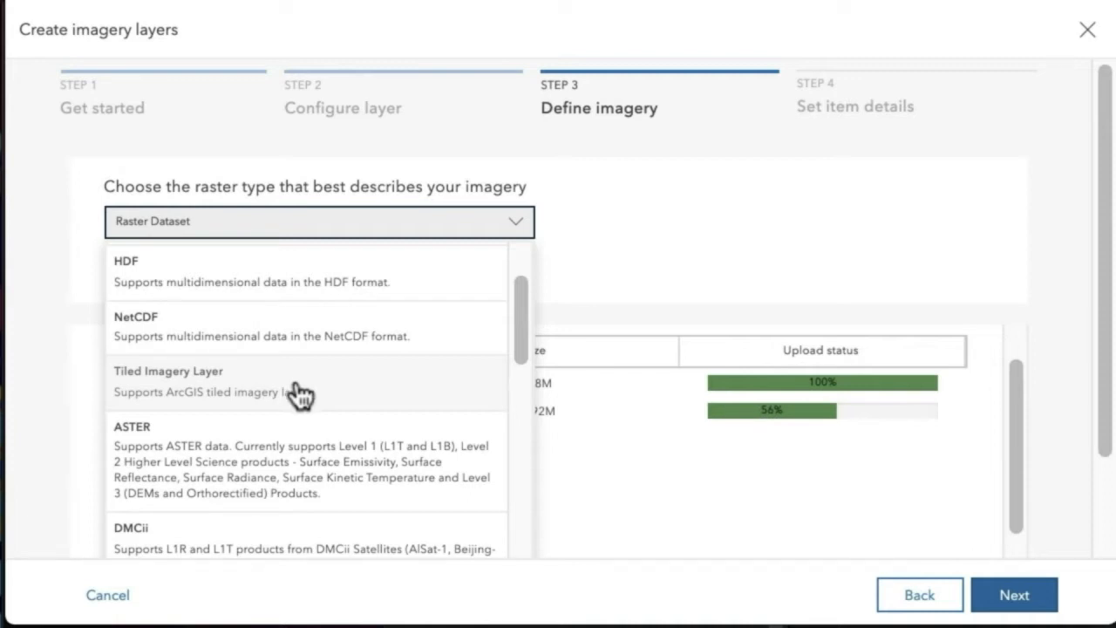
{"action": "left_click", "coordinate": [811, 185]}
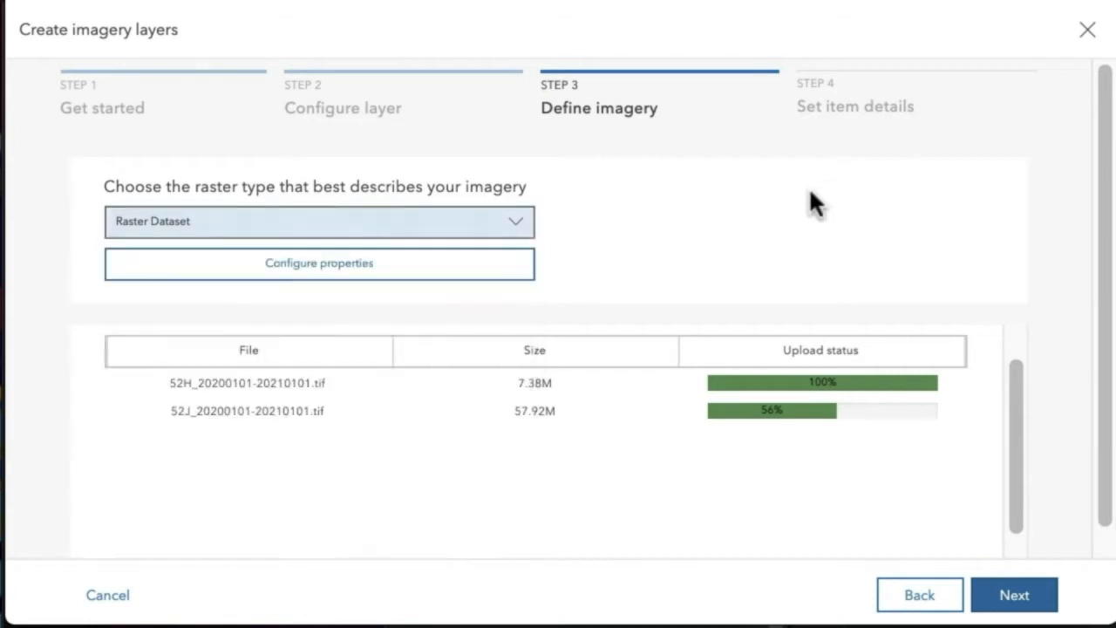
In the raster type properties, set the source type to Thematic and attach MJD210602b.dbf as the raster attribute table or colormap.
{"action": "left_click", "coordinate": [369, 281]}
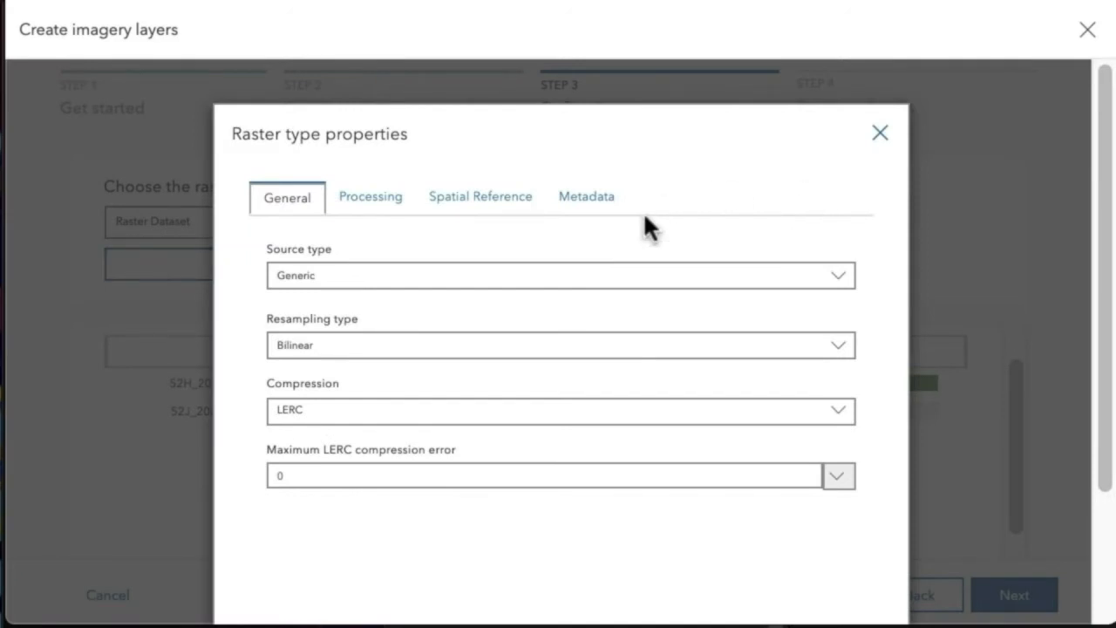
{"action": "left_click", "coordinate": [537, 283]}
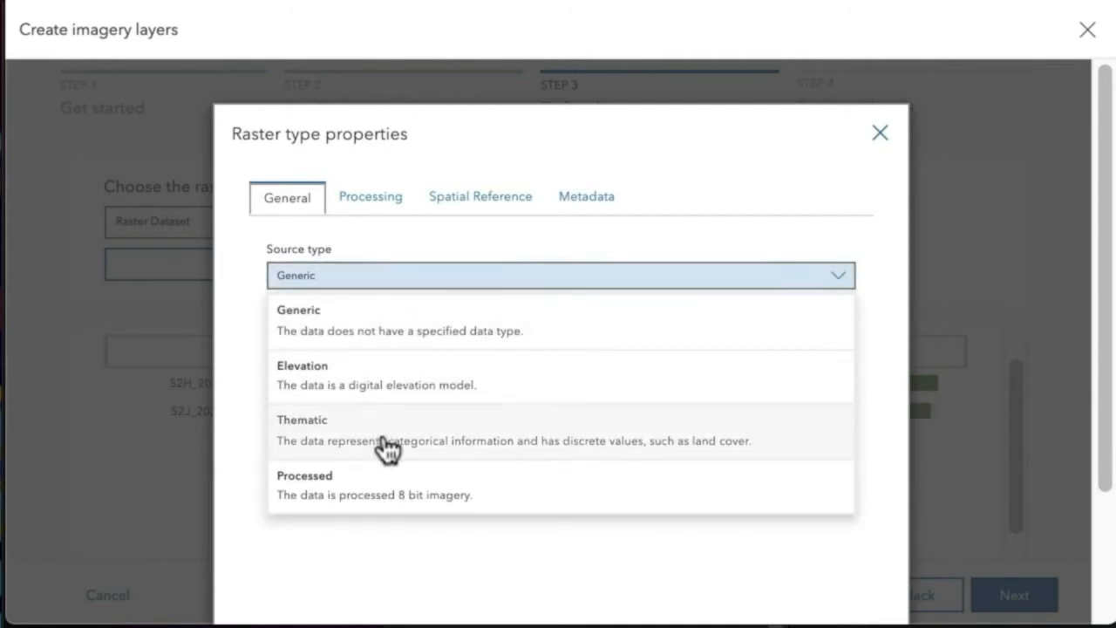
{"action": "left_click", "coordinate": [387, 447]}
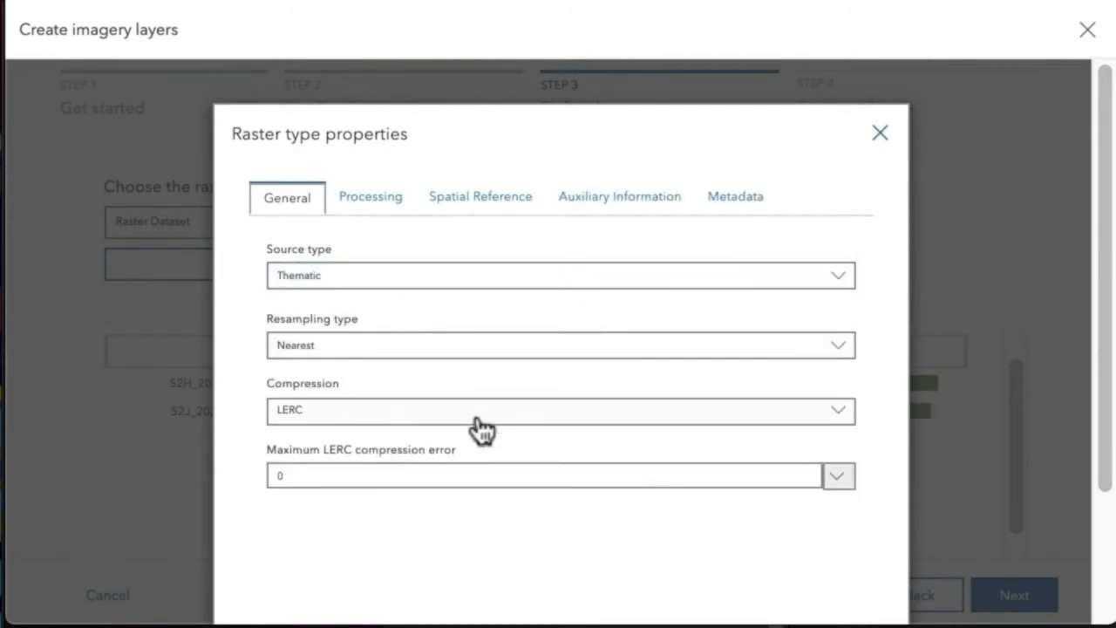
{"action": "left_click", "coordinate": [455, 426]}
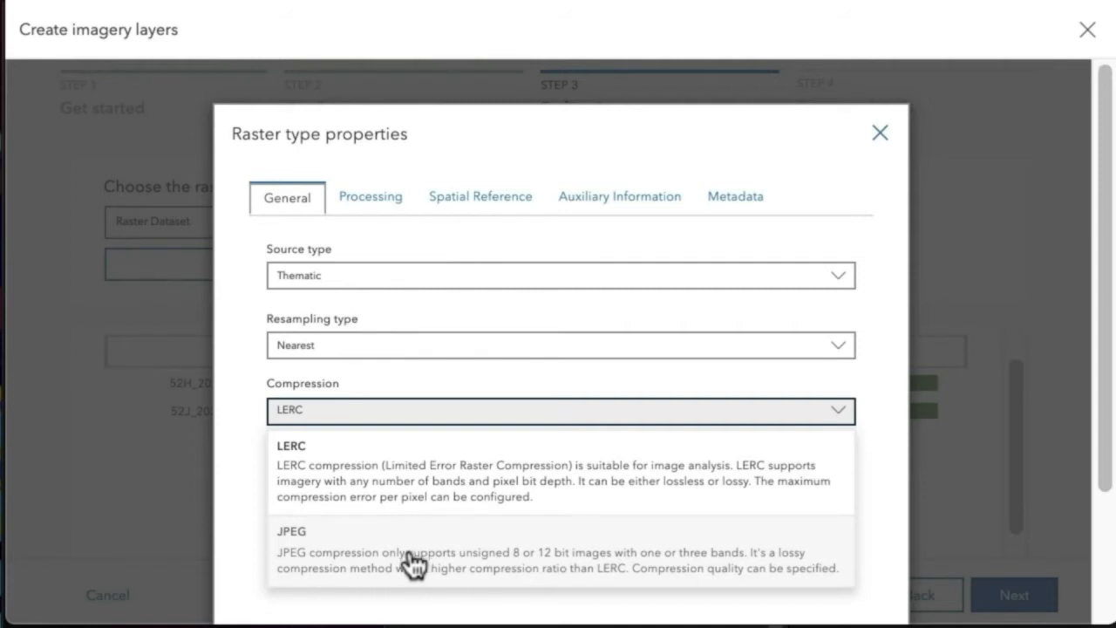
{"action": "left_click", "coordinate": [460, 417]}
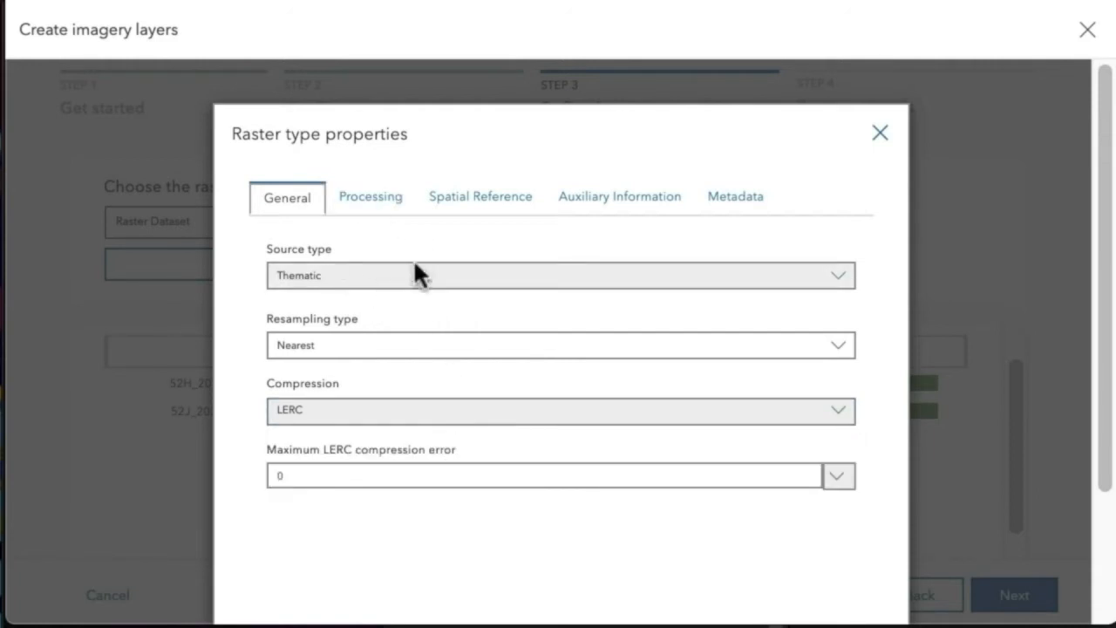
{"action": "left_click", "coordinate": [616, 220]}
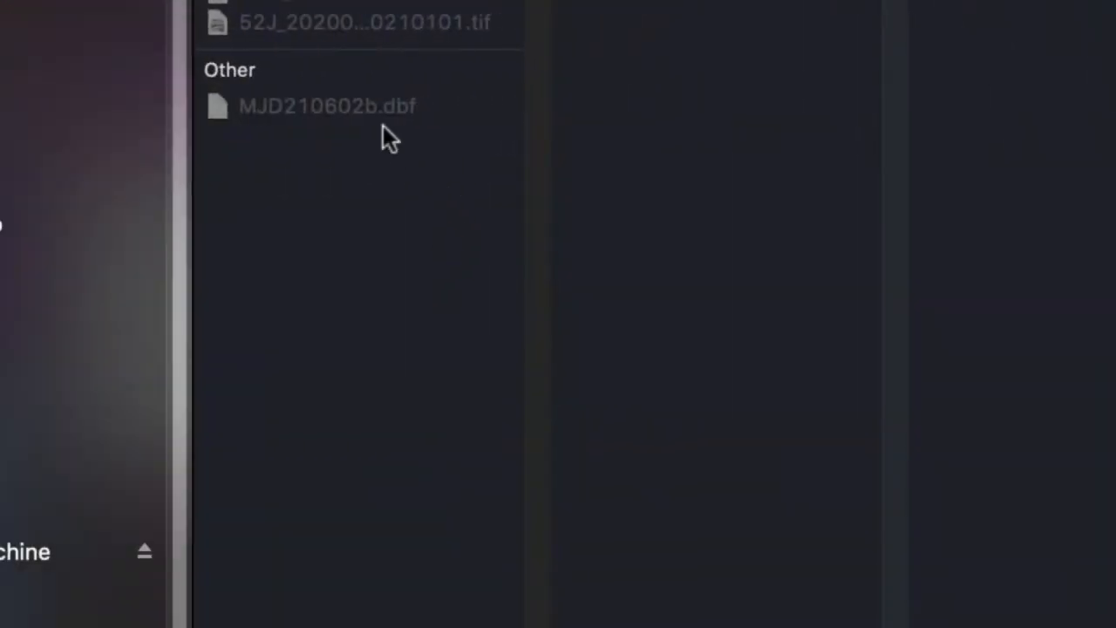
{"action": "left_click", "coordinate": [369, 115]}
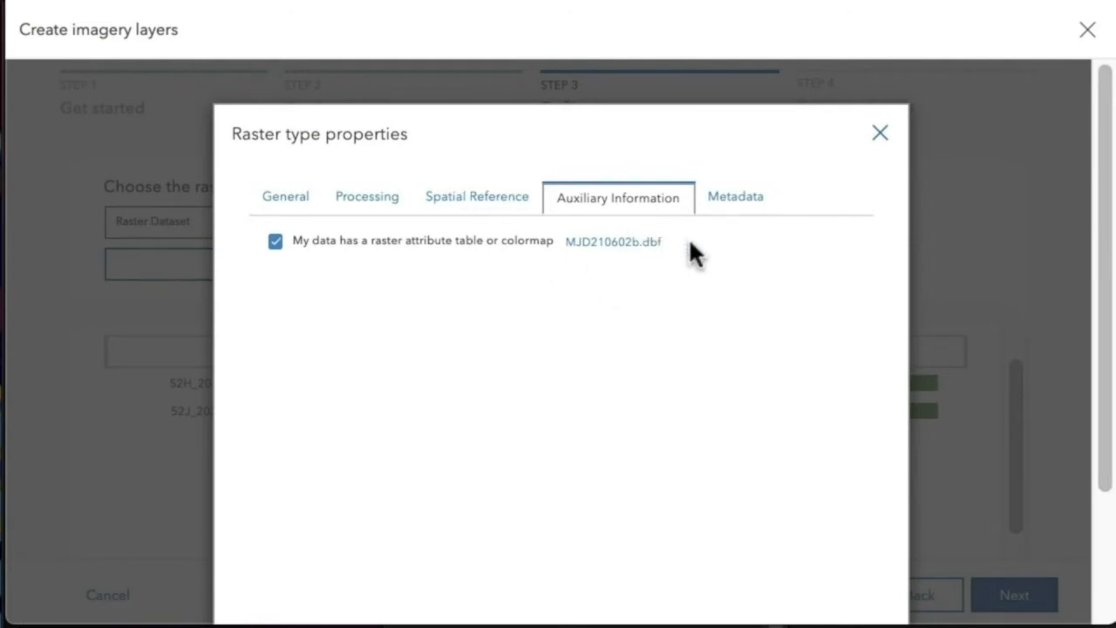
Check the metadata, spatial reference and processing options of the raster type, and apply the properties.
{"action": "left_click", "coordinate": [738, 206]}
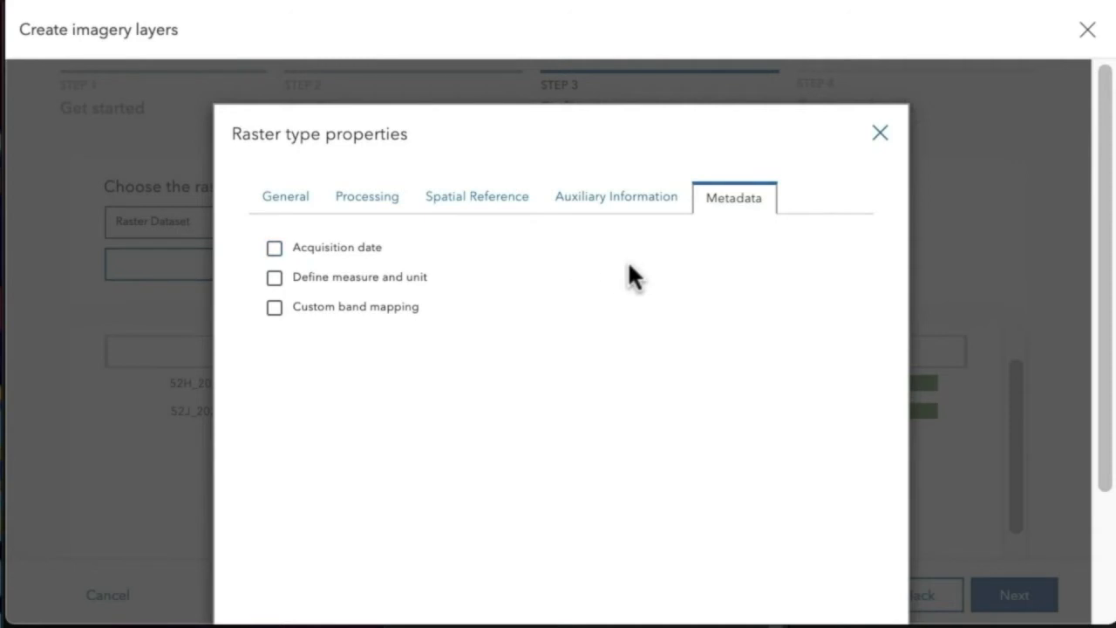
{"action": "left_click", "coordinate": [477, 200]}
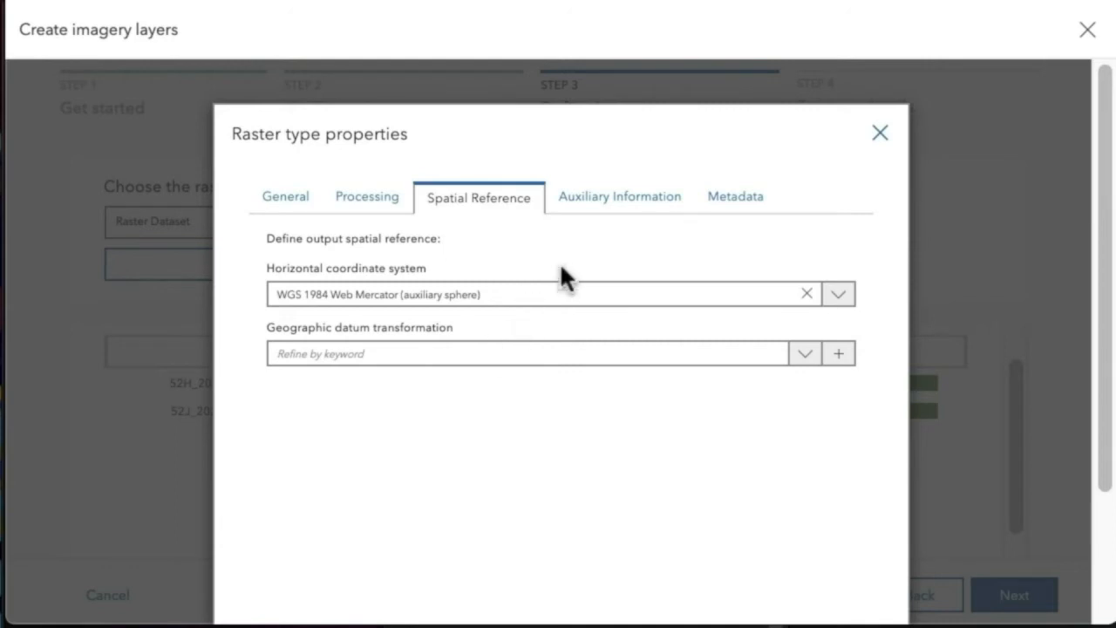
{"action": "left_click", "coordinate": [367, 201]}
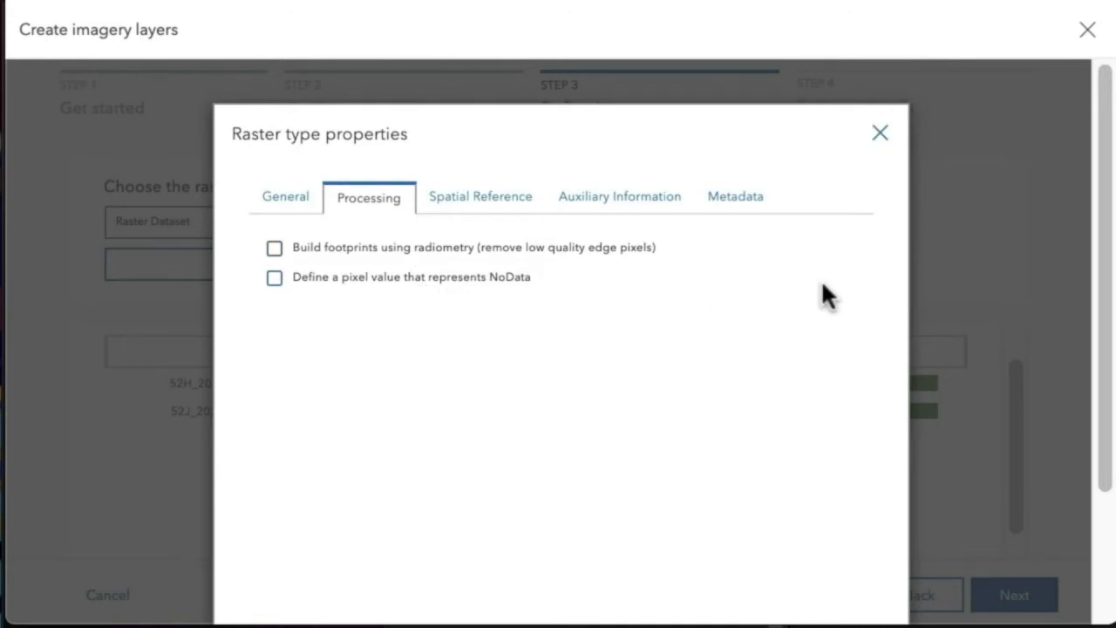
{"action": "scroll", "coordinate": [824, 285], "scroll_direction": "down", "scroll_amount": 3}
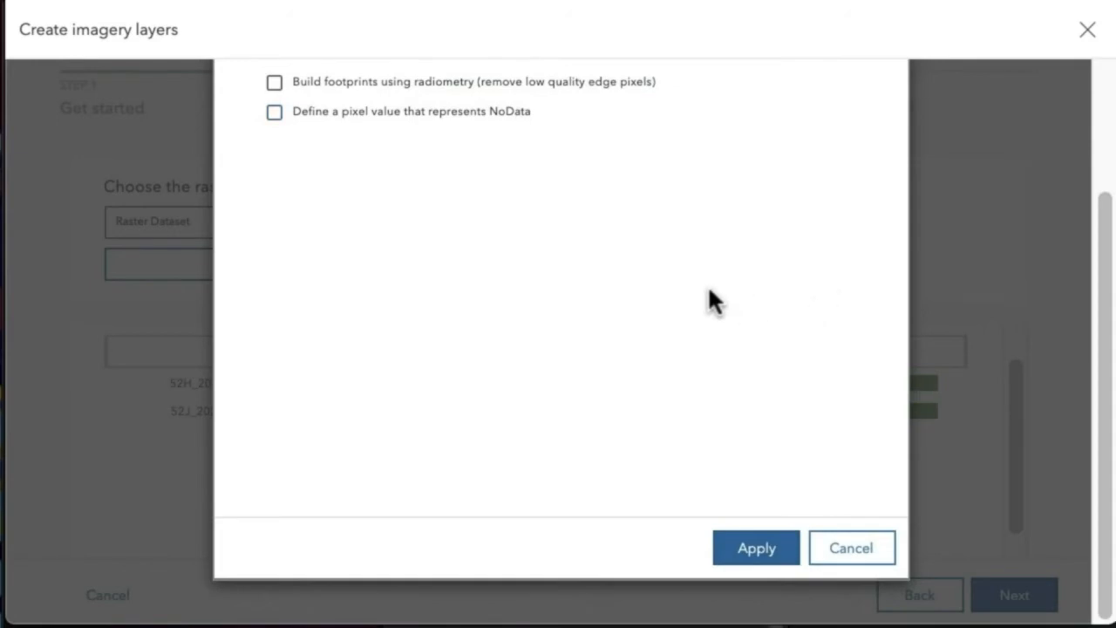
{"action": "left_click", "coordinate": [756, 552]}
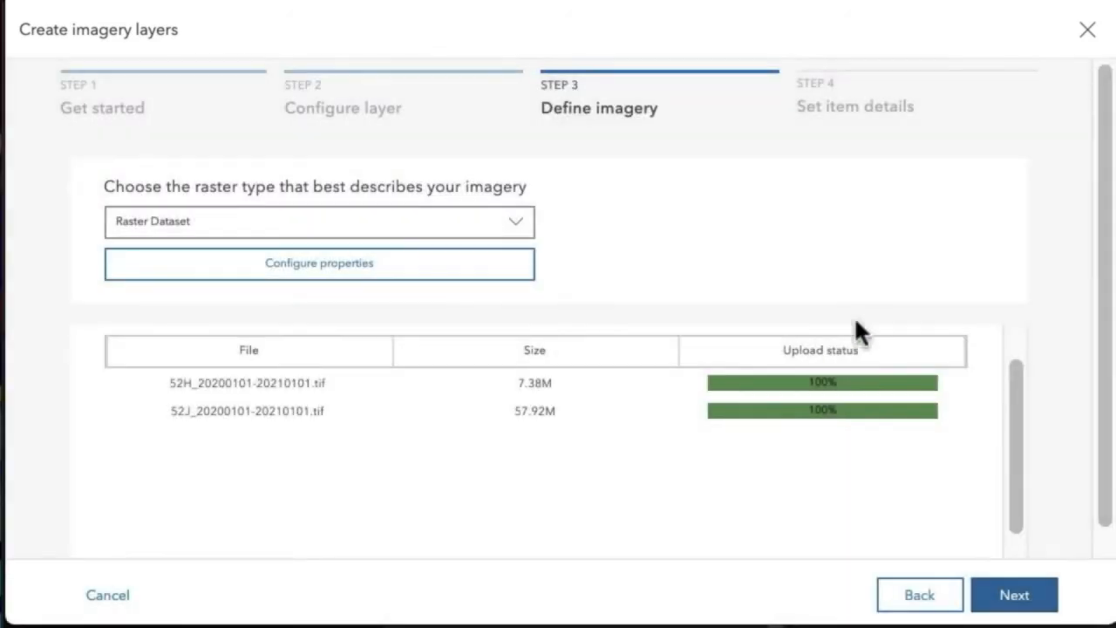
Title the tiled imagery layer landcoverwithcolormap, tag it imagery and create it.
{"action": "left_click", "coordinate": [1009, 610]}
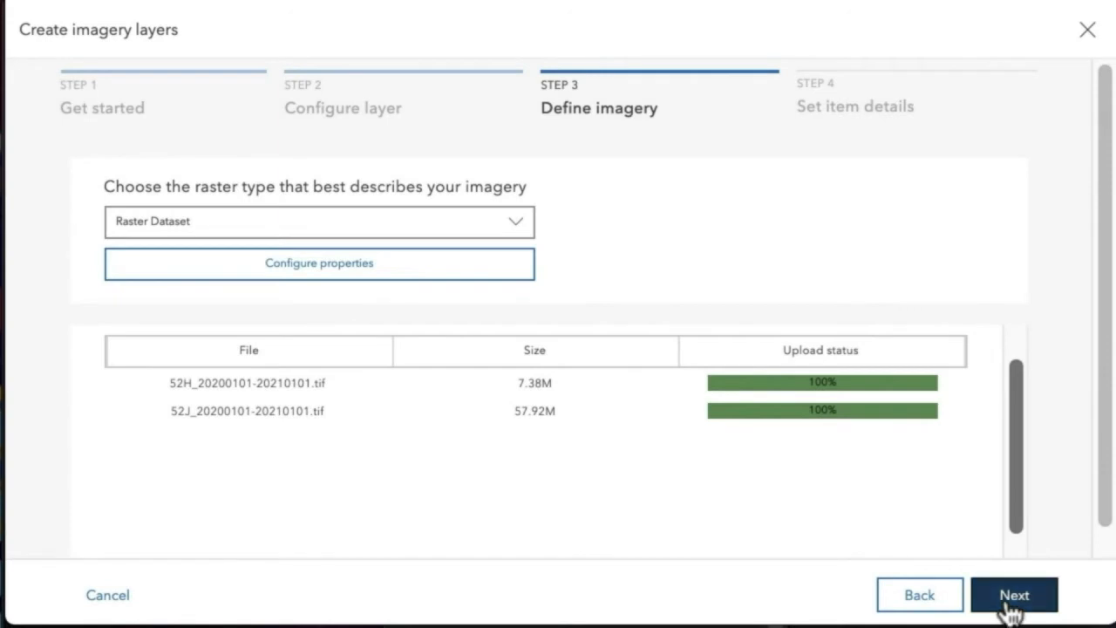
{"action": "left_click", "coordinate": [641, 266]}
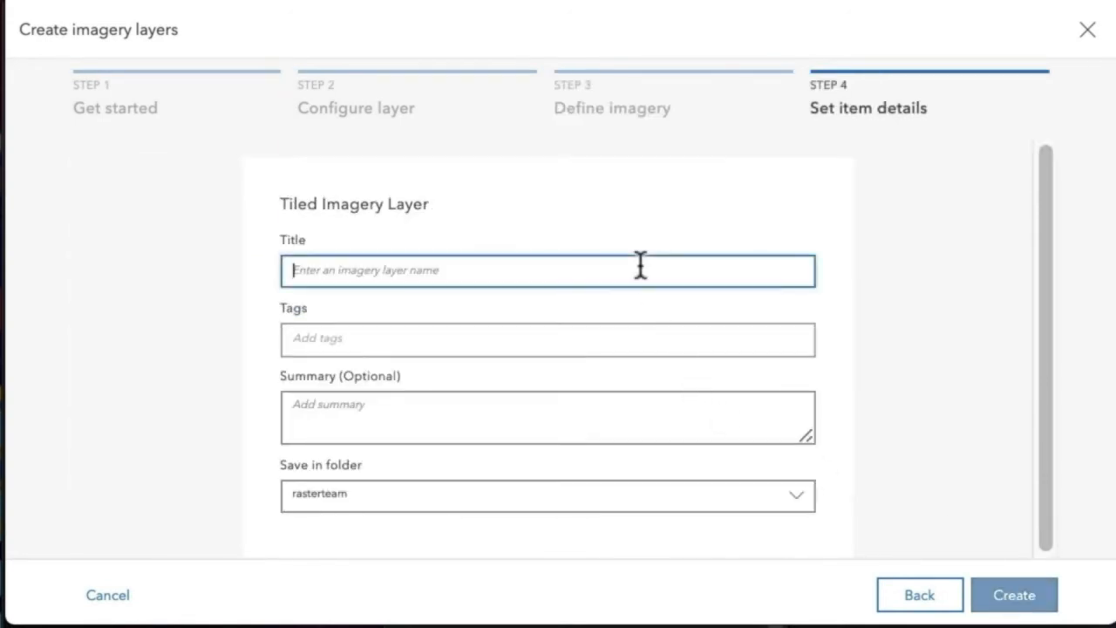
{"action": "type", "text": "landc"}
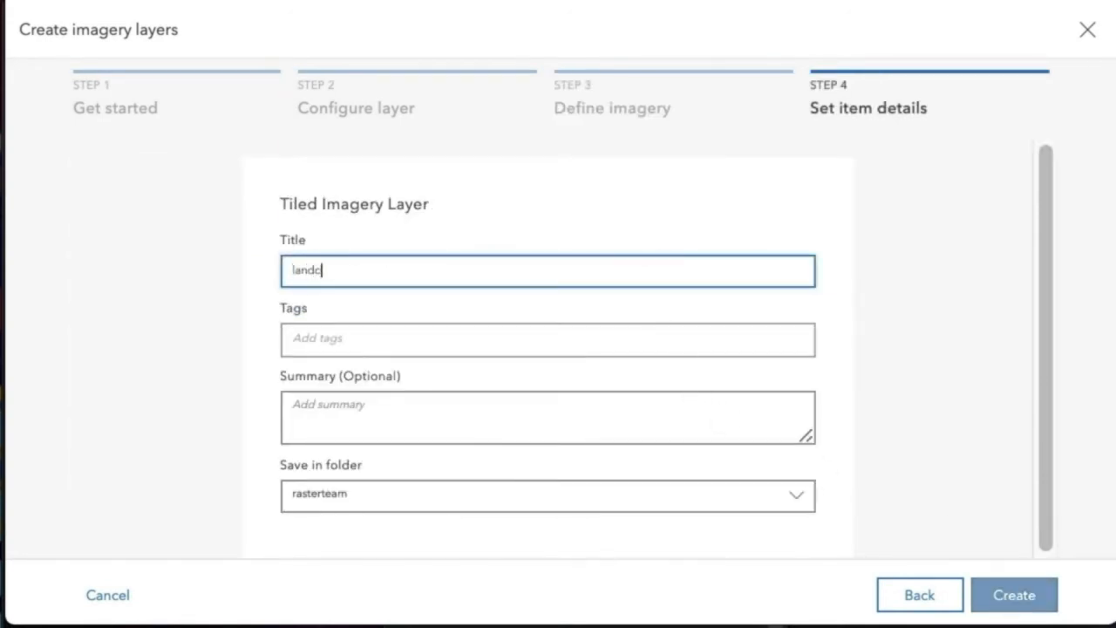
{"action": "type", "text": "overwithcolormap"}
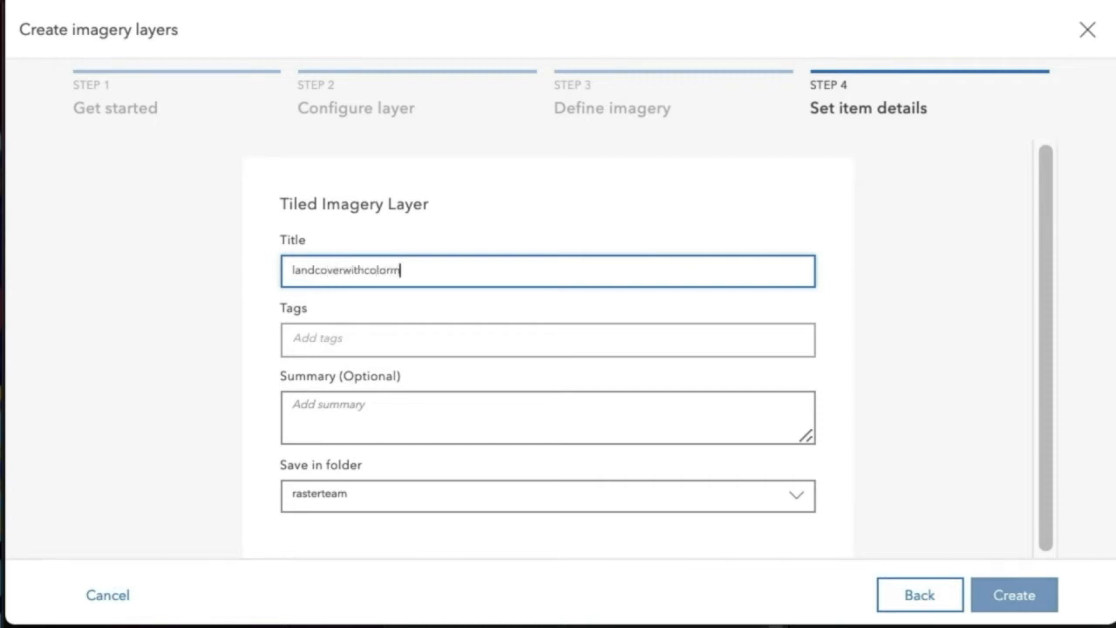
{"action": "key", "text": "Tab"}
{"action": "type", "text": "imagery"}
{"action": "key", "text": "Return"}
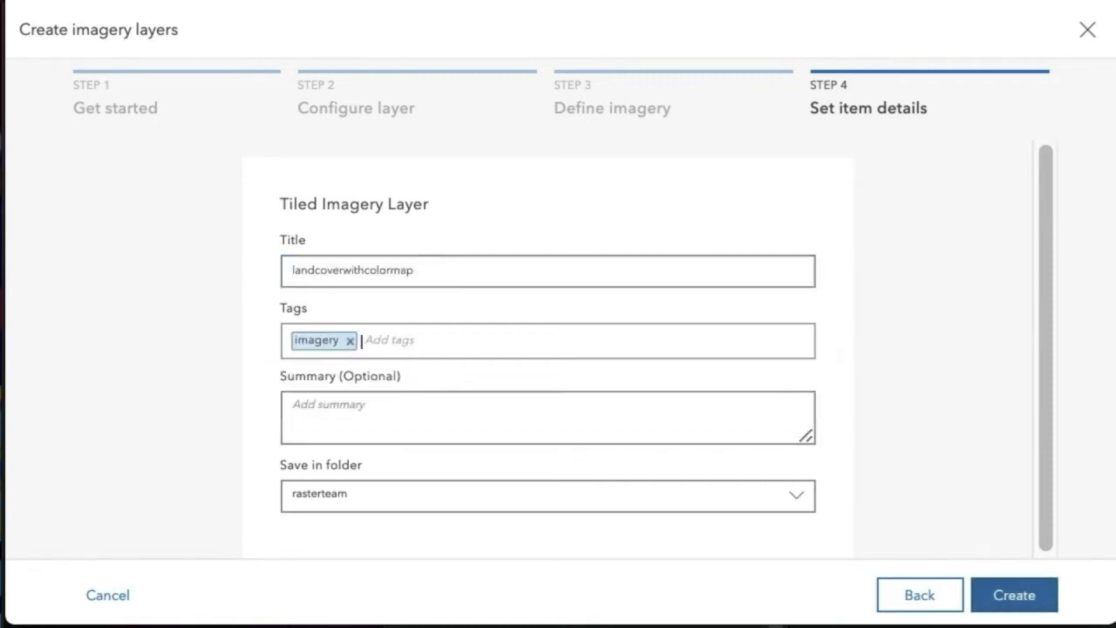
{"action": "left_click", "coordinate": [999, 597]}
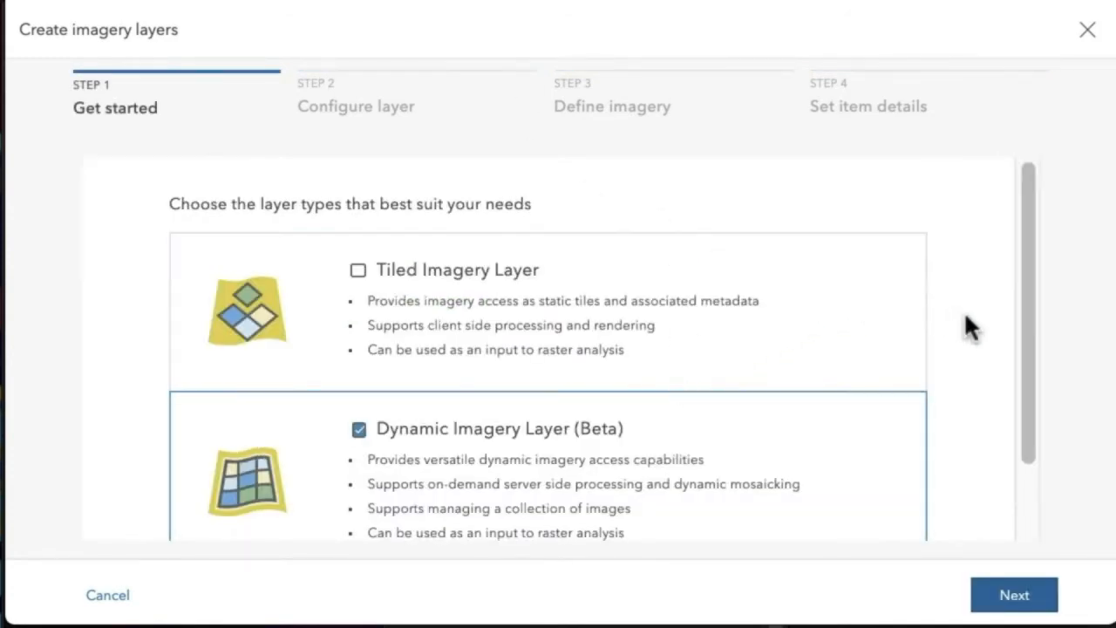
Configure the dynamic imagery layer as an Image Collection and continue to the imagery definition.
{"action": "scroll", "coordinate": [970, 327], "scroll_direction": "down", "scroll_amount": 1}
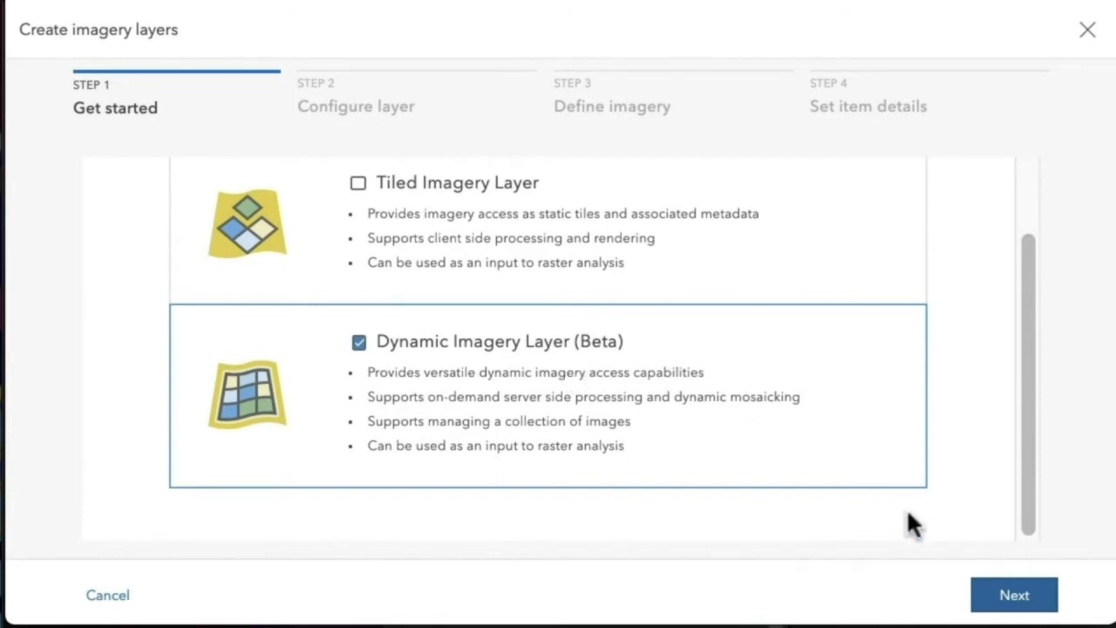
{"action": "left_click", "coordinate": [1012, 597]}
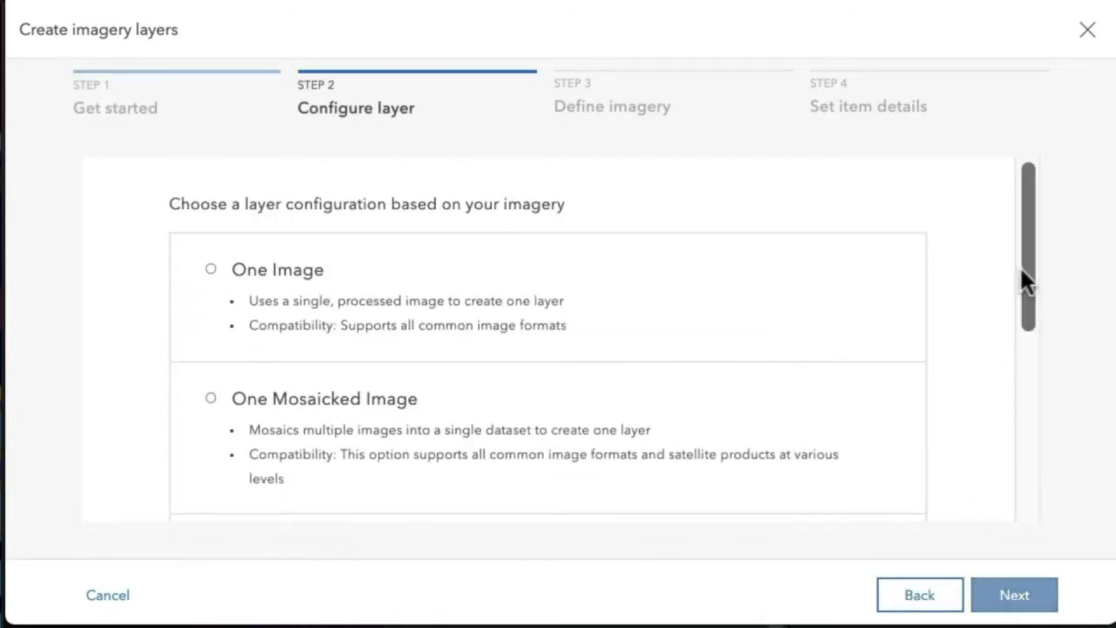
{"action": "left_click_drag", "start_coordinate": [1020, 278], "coordinate": [1020, 406]}
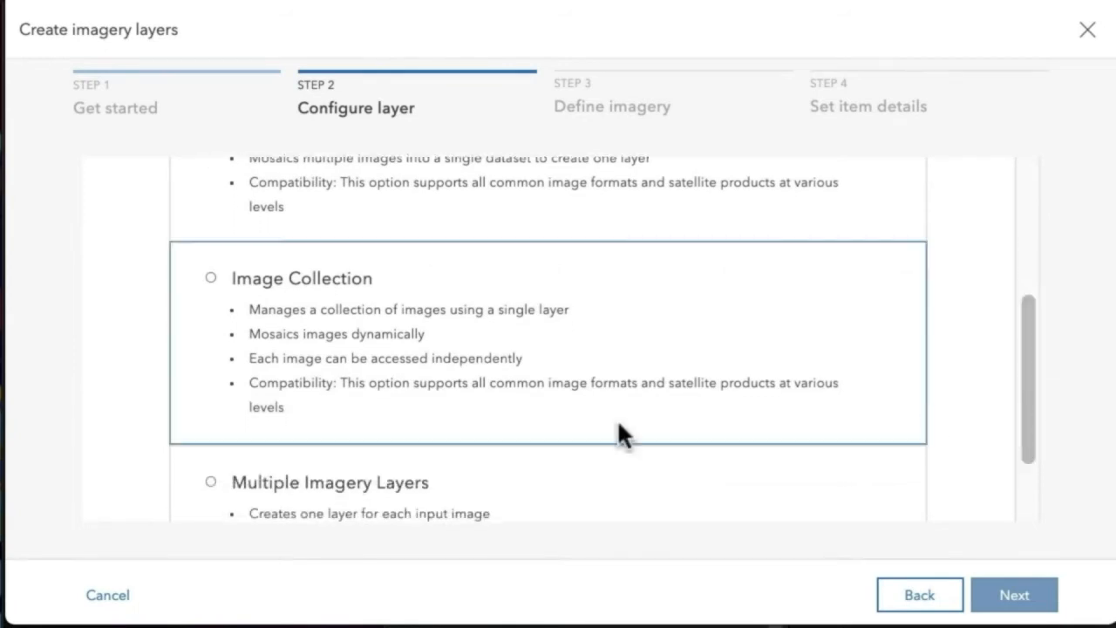
{"action": "left_click", "coordinate": [212, 279]}
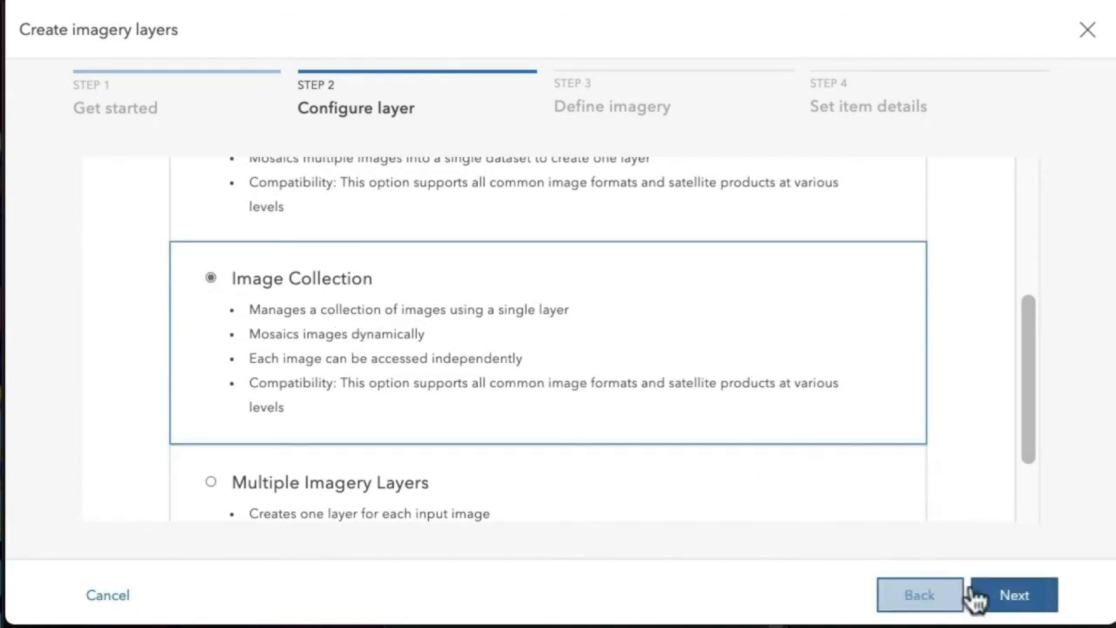
{"action": "left_click", "coordinate": [1009, 595]}
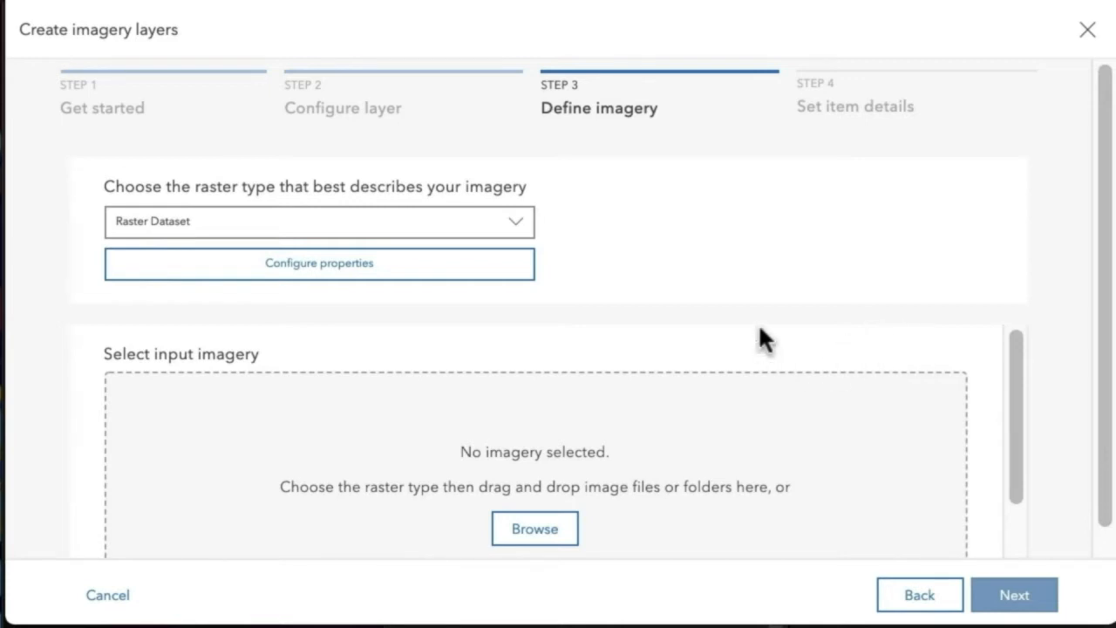
Keep the Raster Dataset type and upload the Rome_Italy_WV-2_standard_8band_bundle_16bit folder from 0_UC2021 as the input imagery.
{"action": "left_click", "coordinate": [515, 232]}
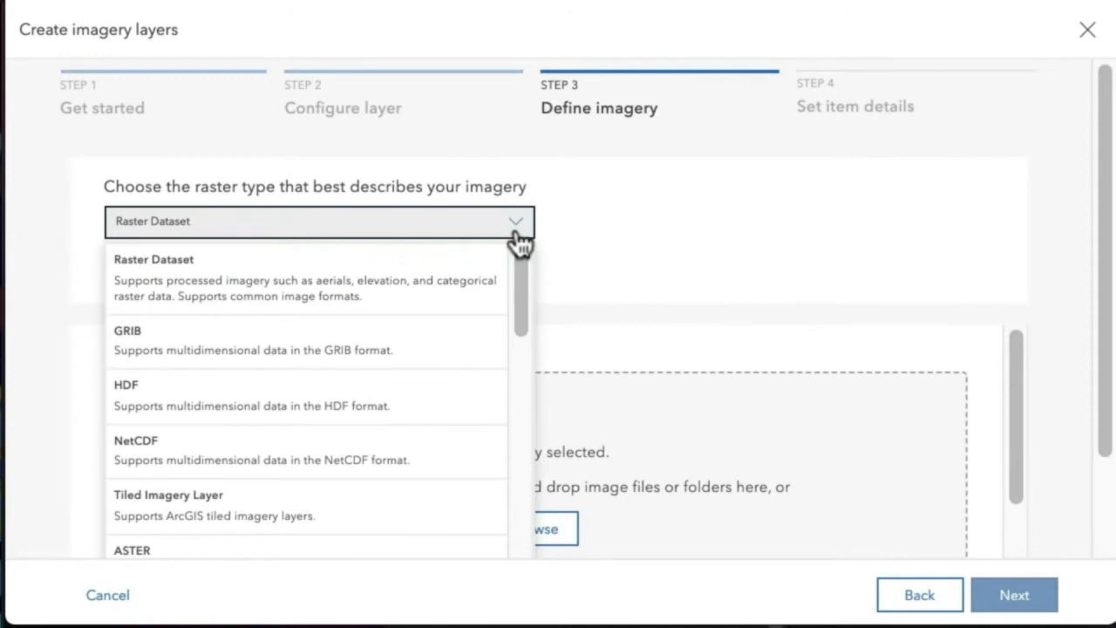
{"action": "left_click", "coordinate": [515, 232]}
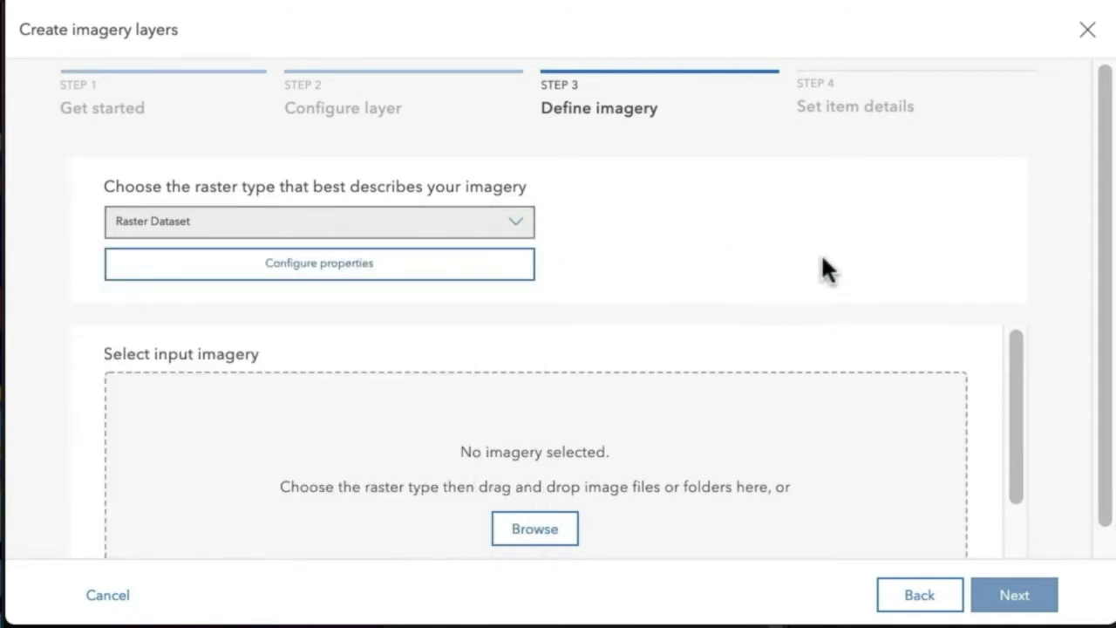
{"action": "scroll", "coordinate": [852, 254], "scroll_direction": "down", "scroll_amount": 1}
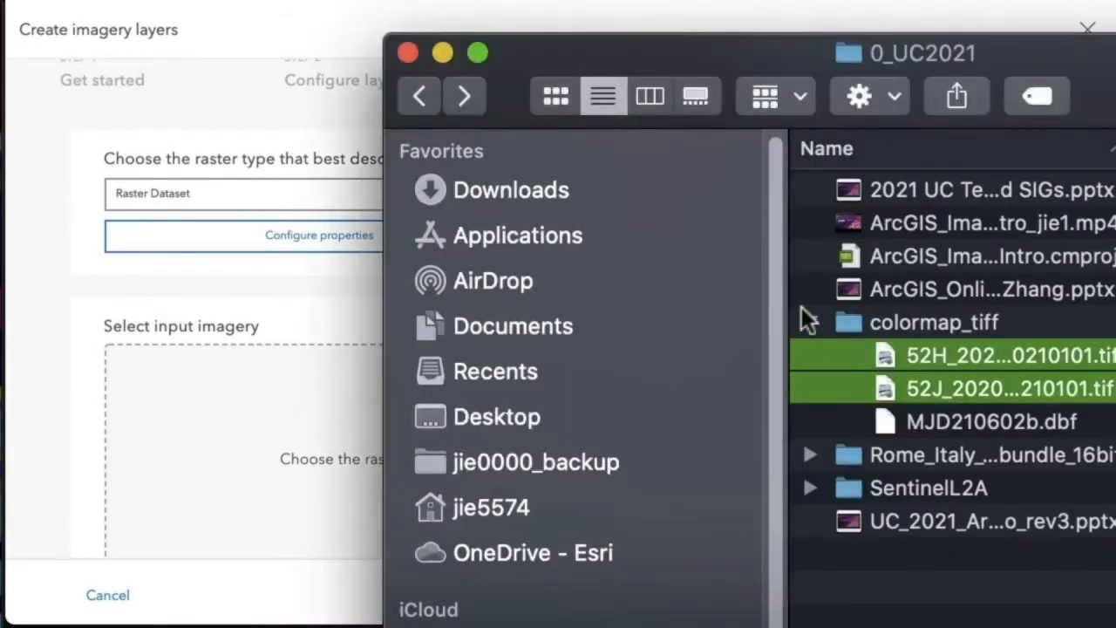
{"action": "left_click", "coordinate": [808, 322]}
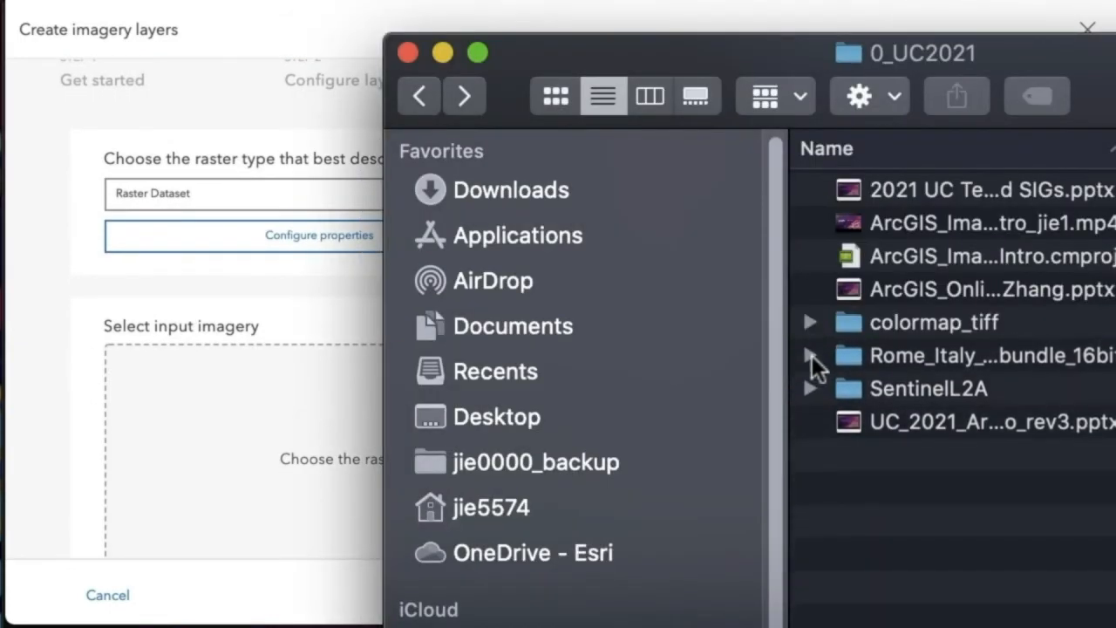
{"action": "left_click", "coordinate": [810, 355]}
{"action": "left_click", "coordinate": [935, 365]}
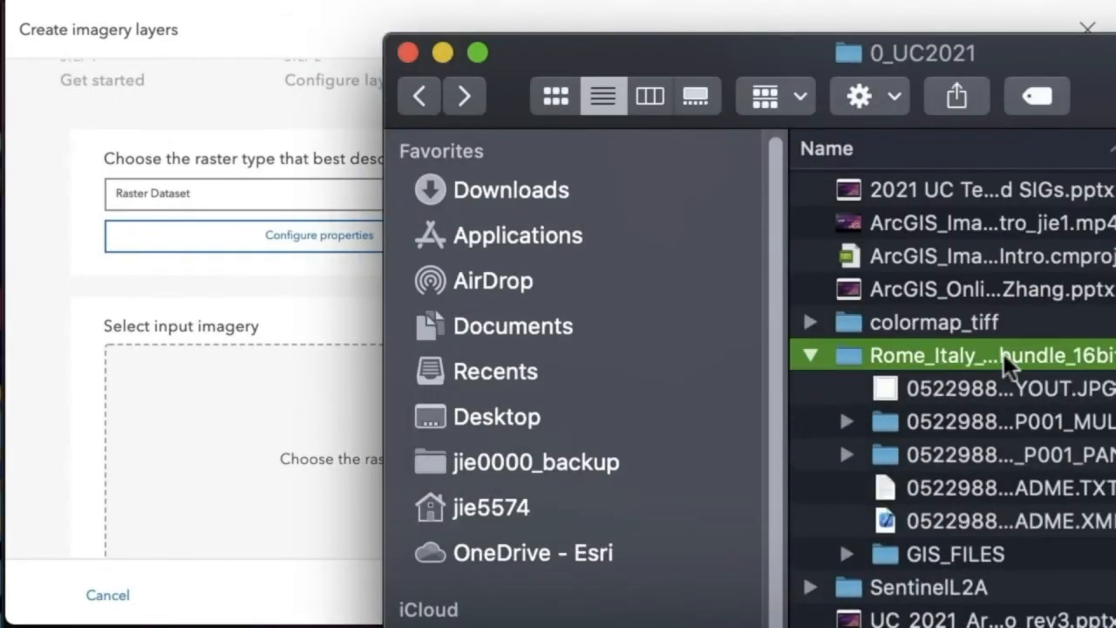
{"action": "left_click_drag", "start_coordinate": [1036, 354], "coordinate": [304, 407]}
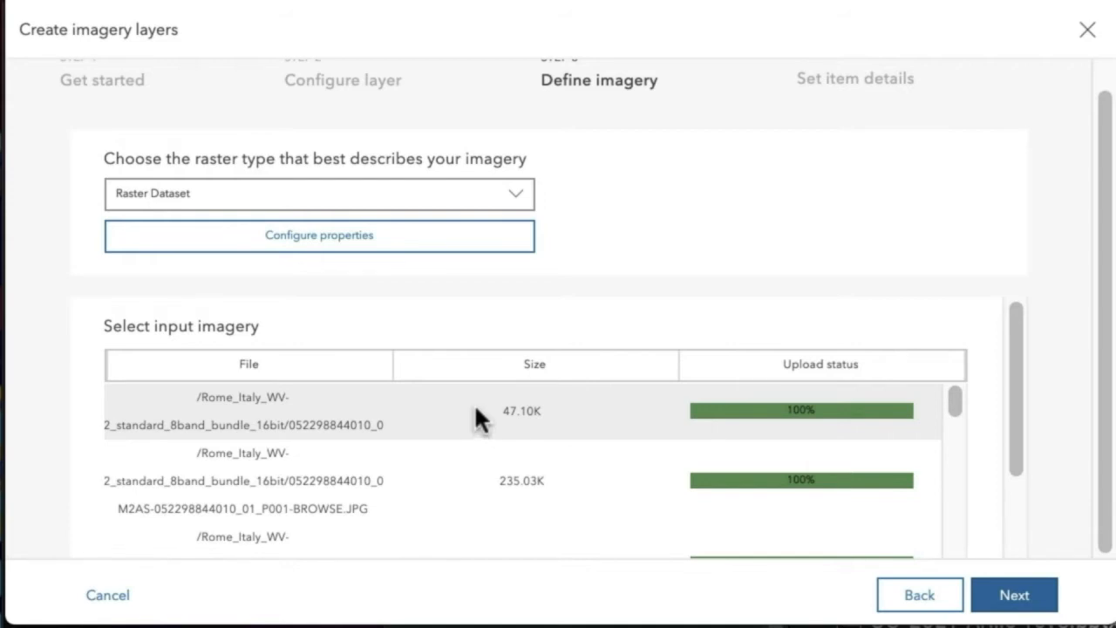
Continue to the dynamic imagery layer's item details and go through its title and tags fields.
{"action": "left_click", "coordinate": [1013, 593]}
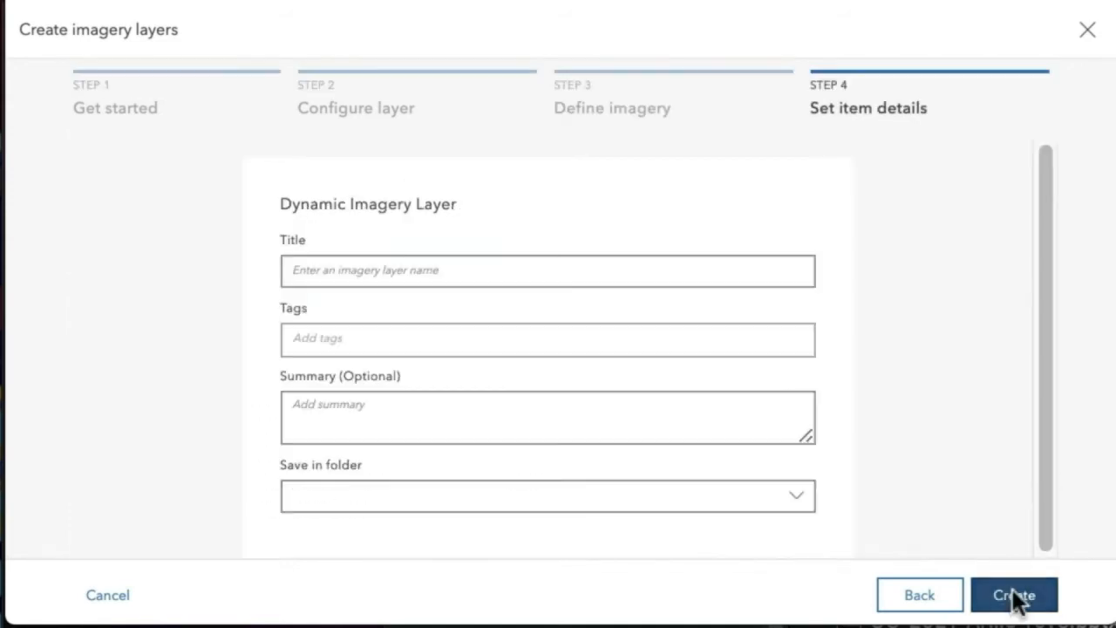
{"action": "left_click", "coordinate": [616, 274]}
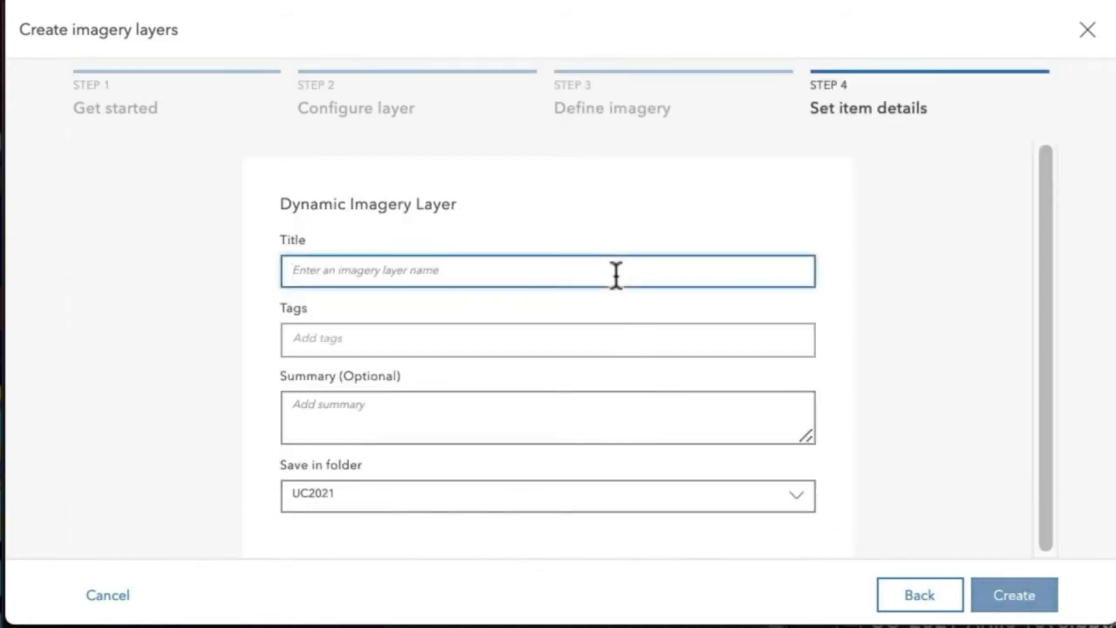
{"action": "left_click", "coordinate": [536, 349]}
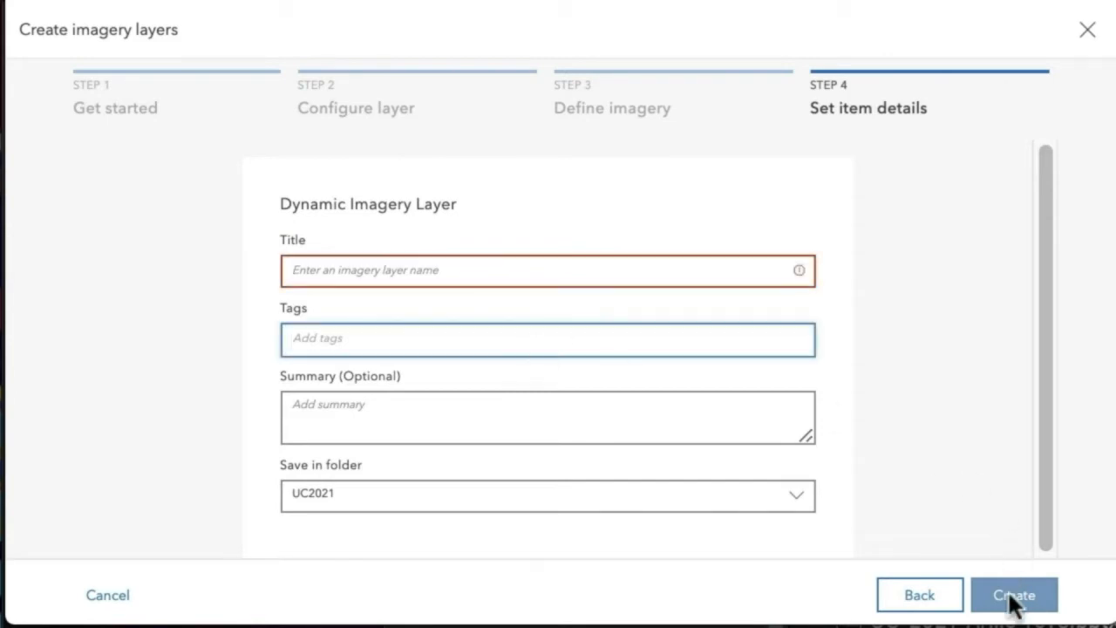
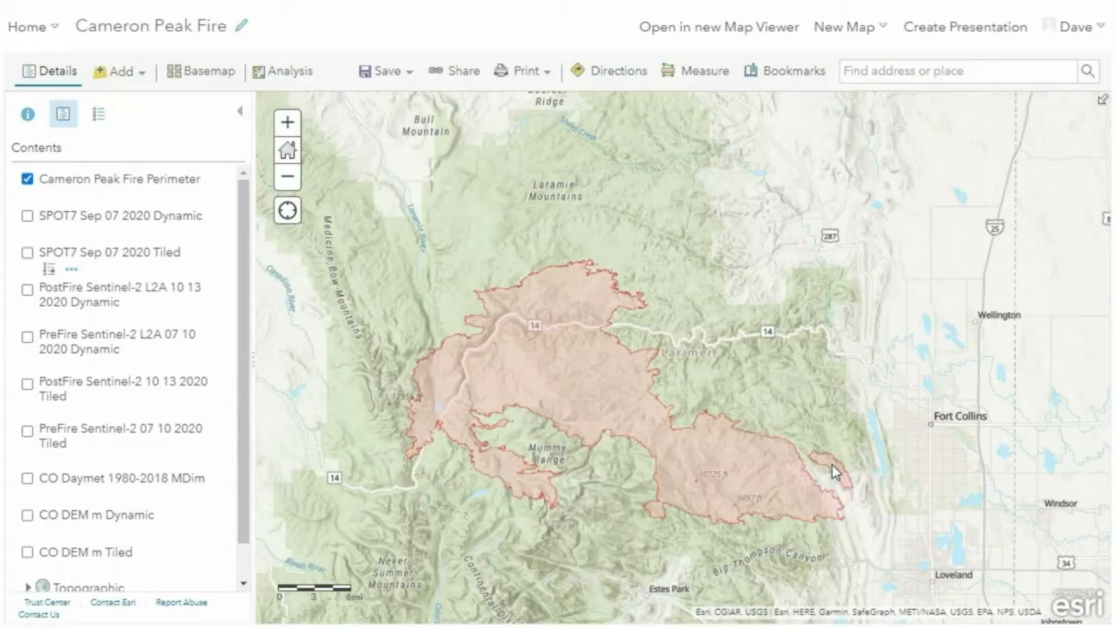
In the Cameron Peak Fire map, show the SPOT7 Sep 07 2020 Tiled layer and inspect a pixel value in its pop-up.
{"action": "left_click", "coordinate": [833, 471]}
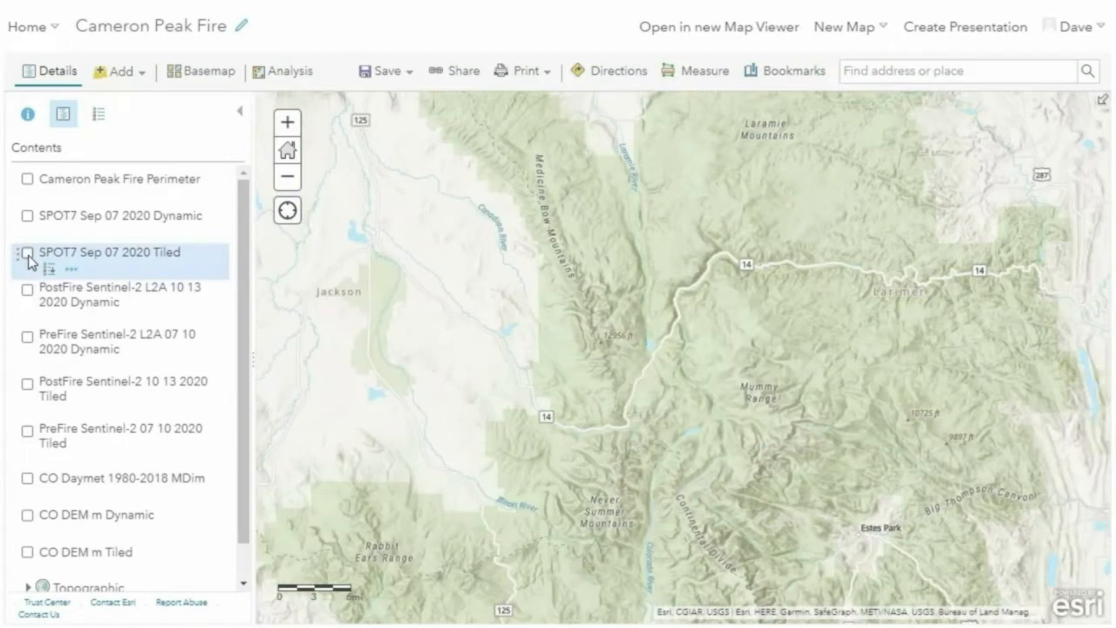
{"action": "left_click", "coordinate": [27, 253]}
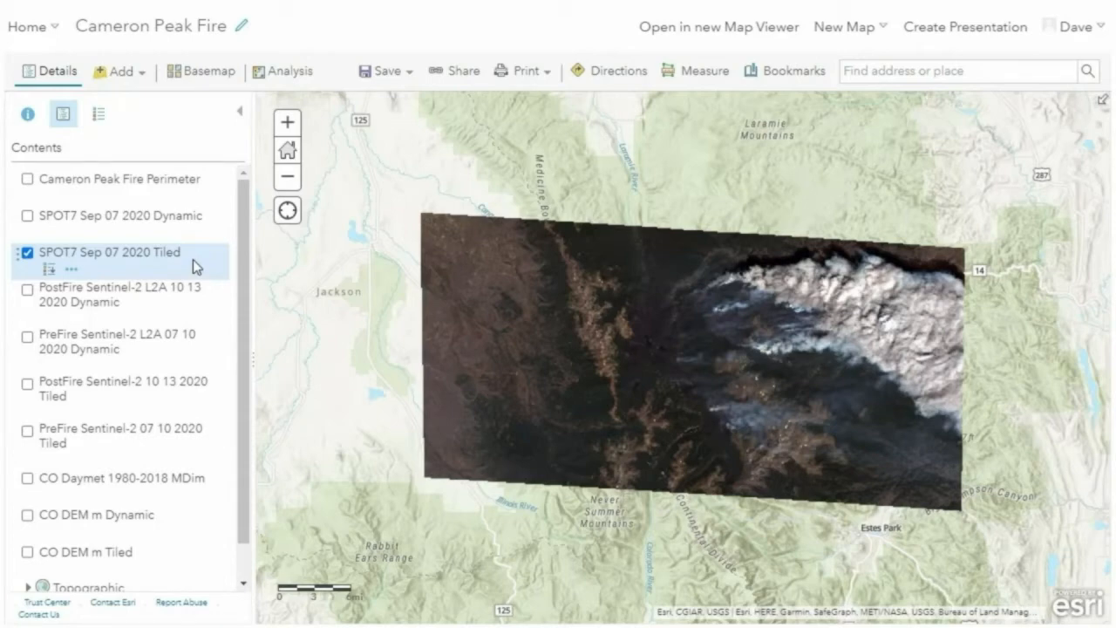
{"action": "left_click", "coordinate": [706, 279]}
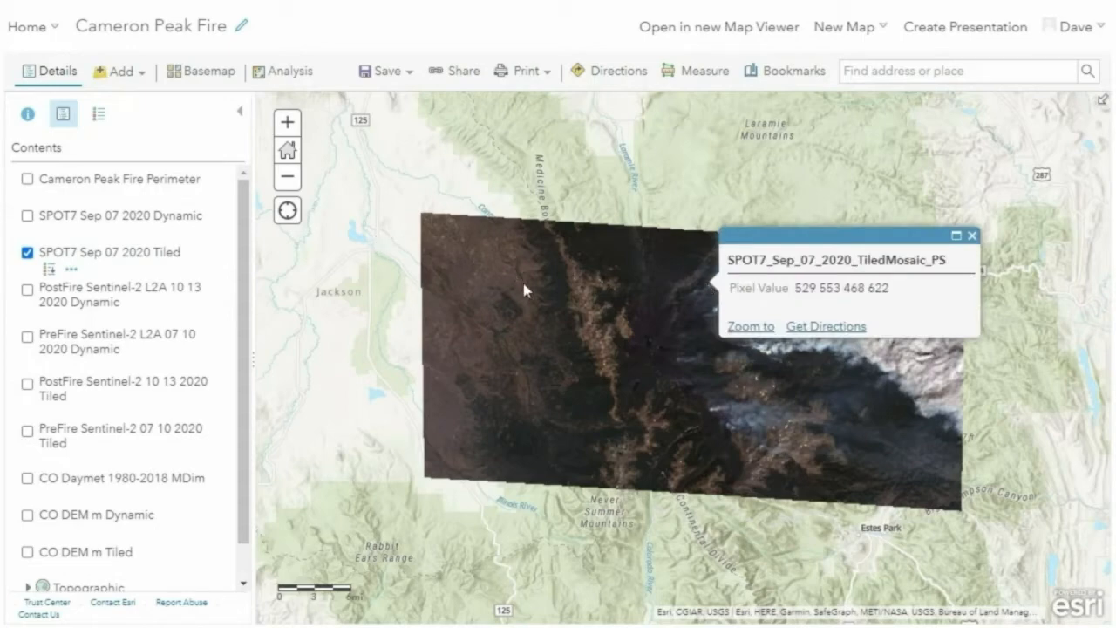
{"action": "left_click", "coordinate": [972, 235]}
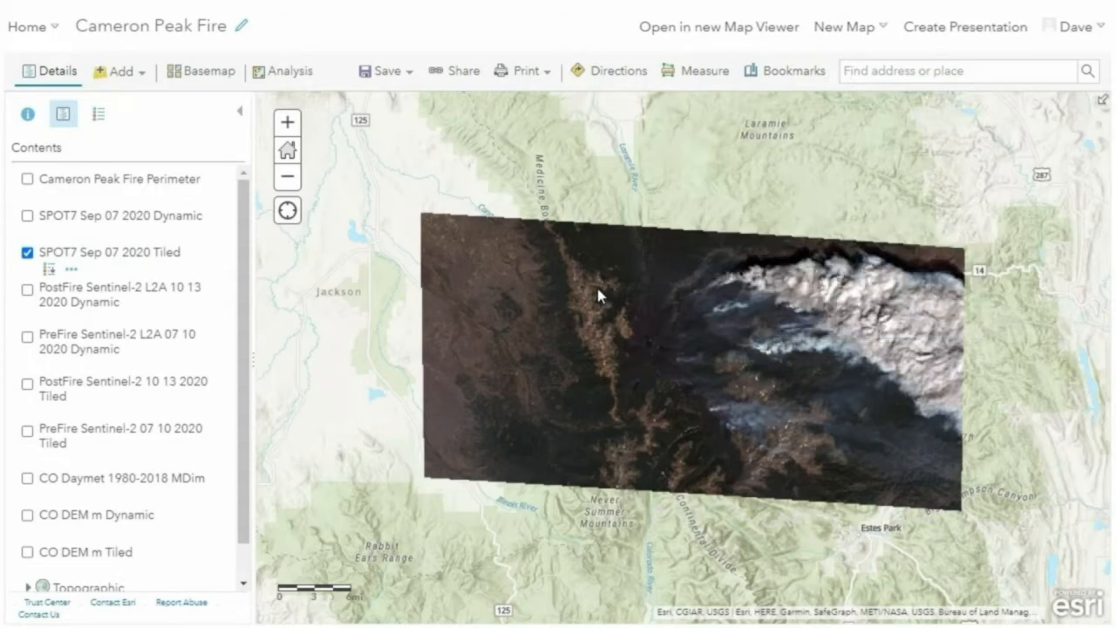
Apply dynamic range adjustment to the image display of the SPOT7 Sep 07 2020 Tiled layer.
{"action": "left_click_drag", "start_coordinate": [599, 296], "coordinate": [663, 377]}
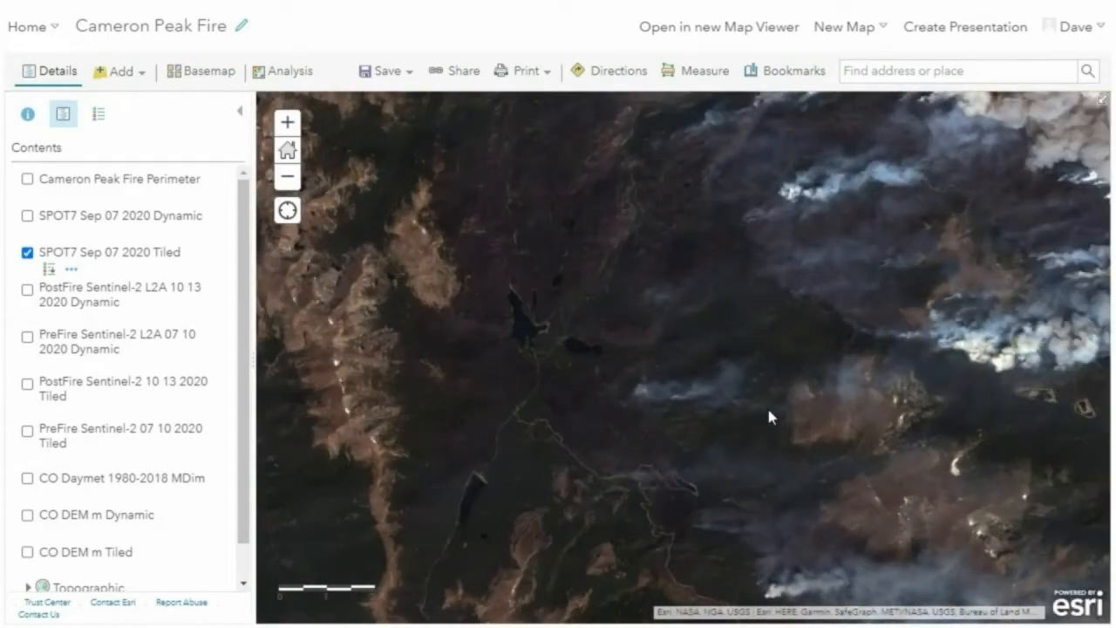
{"action": "double_click", "coordinate": [495, 404]}
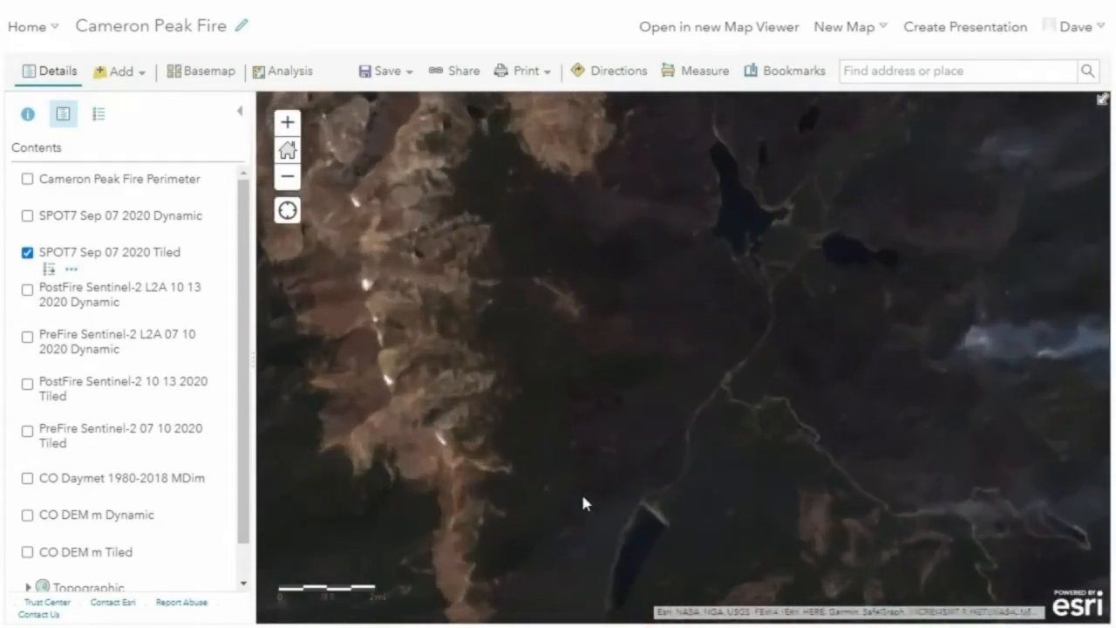
{"action": "left_click", "coordinate": [73, 272]}
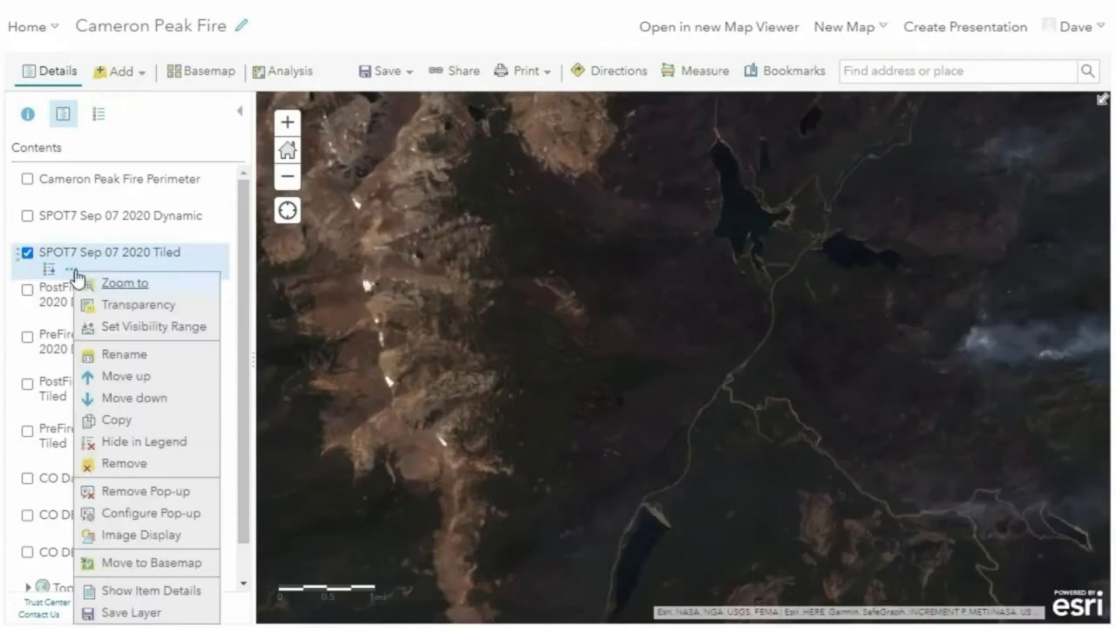
{"action": "left_click", "coordinate": [140, 535]}
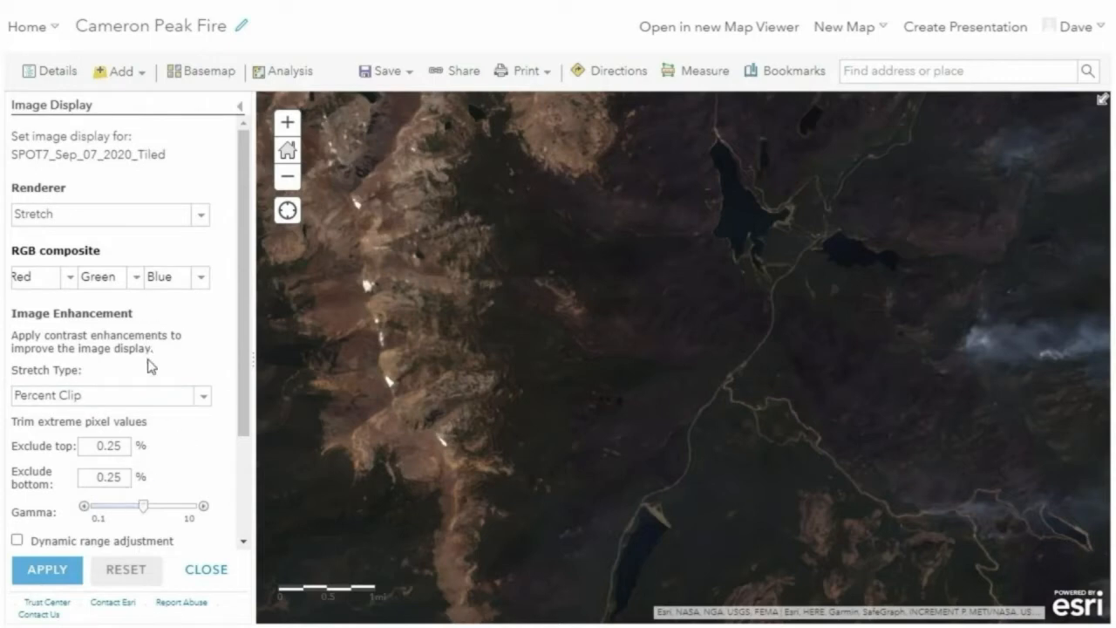
{"action": "left_click", "coordinate": [18, 540]}
{"action": "left_click", "coordinate": [36, 575]}
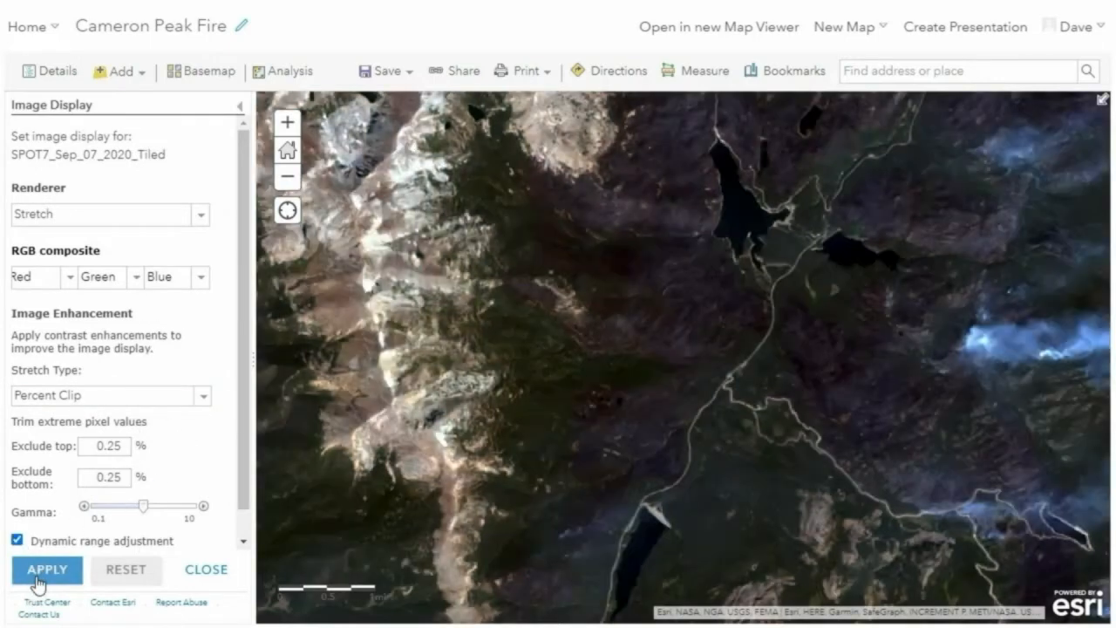
Set the SPOT7 tiled layer's RGB composite to the near-infrared, red and green bands.
{"action": "left_click_drag", "start_coordinate": [782, 323], "coordinate": [583, 429]}
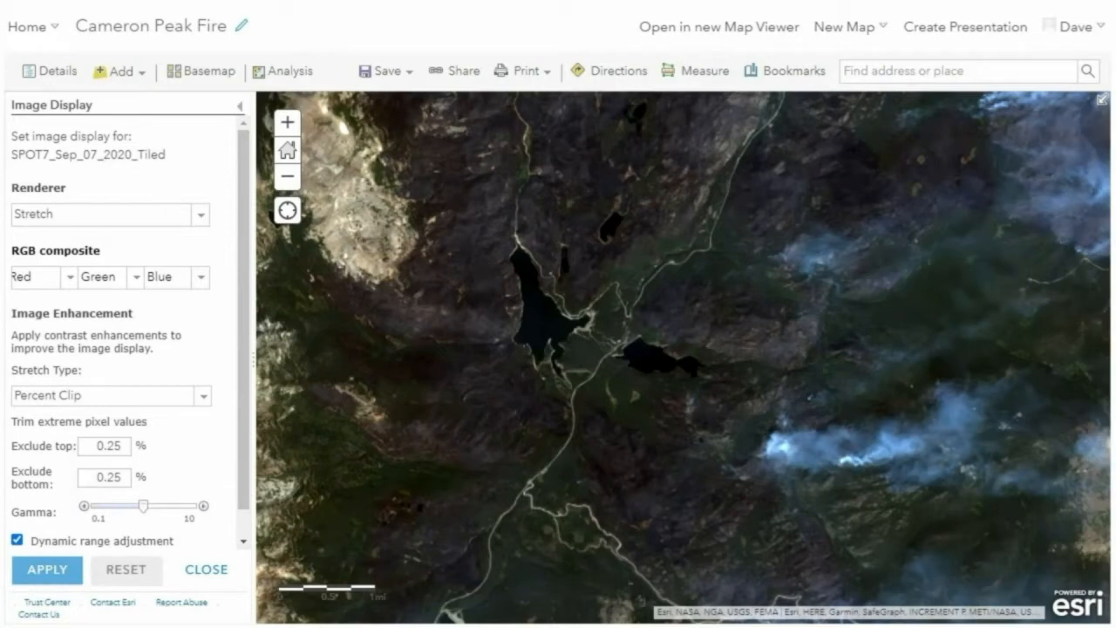
{"action": "left_click", "coordinate": [71, 281]}
{"action": "left_click", "coordinate": [67, 368]}
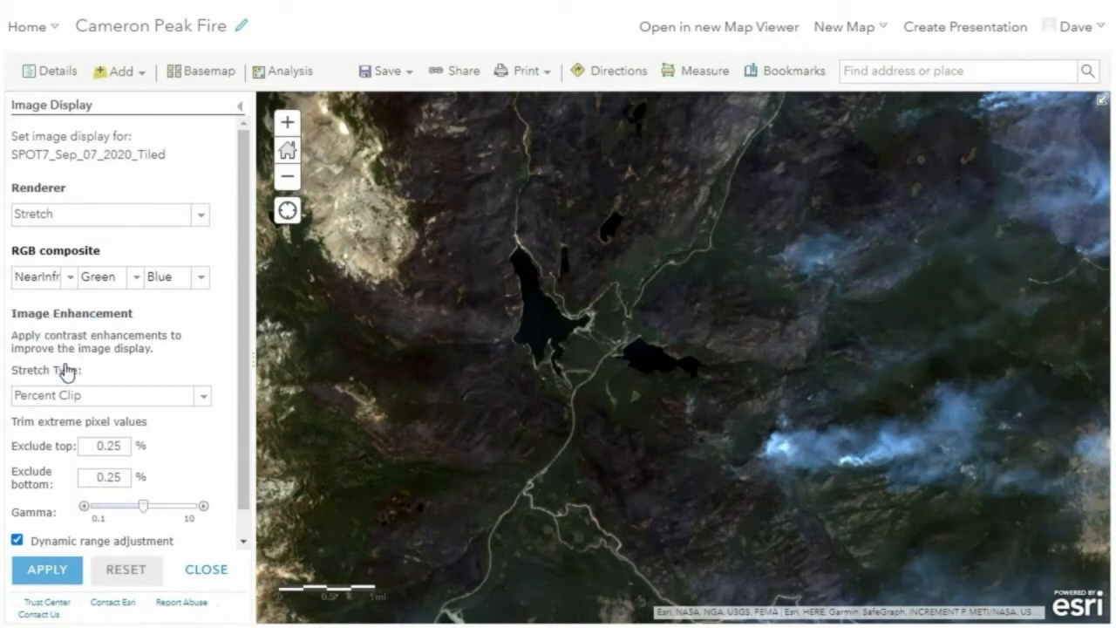
{"action": "left_click", "coordinate": [136, 277]}
{"action": "left_click", "coordinate": [122, 346]}
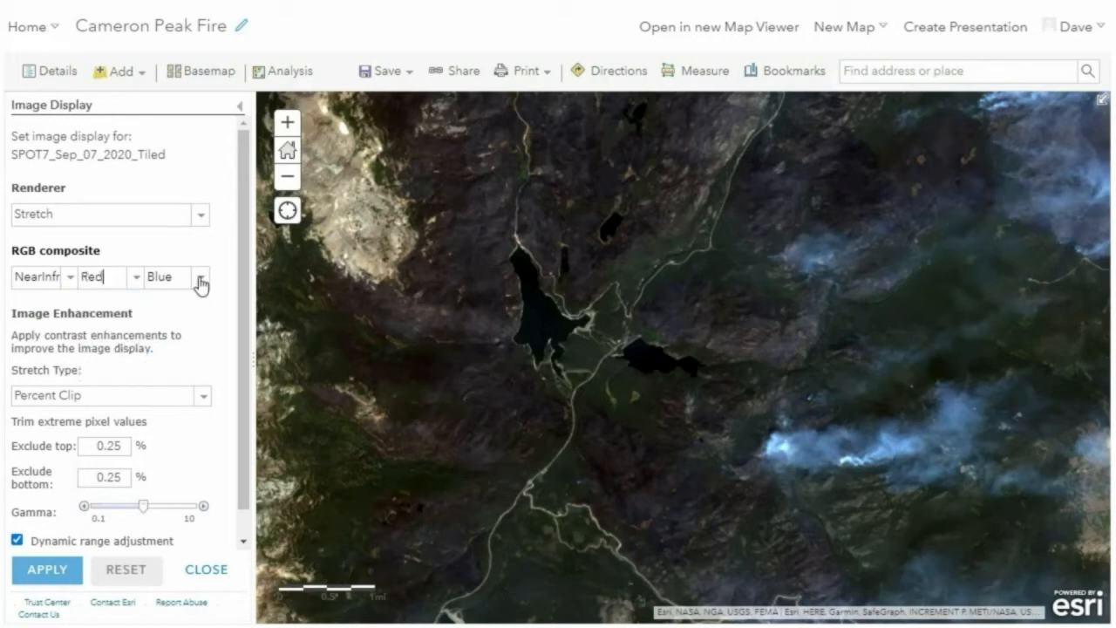
{"action": "left_click", "coordinate": [201, 276]}
{"action": "left_click", "coordinate": [174, 323]}
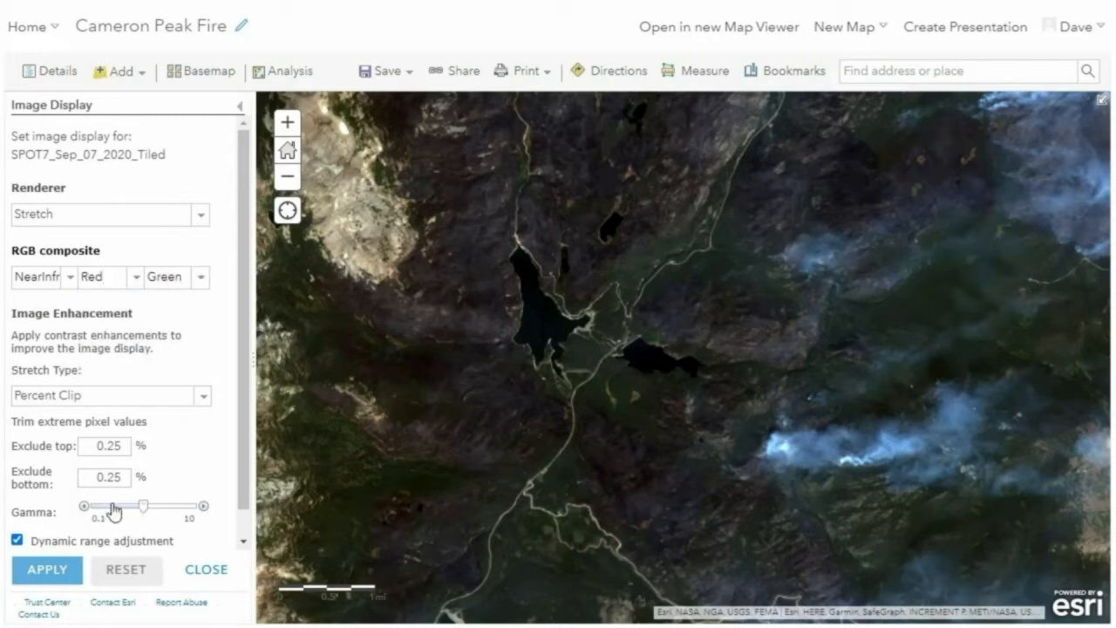
Set the SPOT7 tiled layer's stretch type to Standard Deviation and apply the image display settings.
{"action": "left_click", "coordinate": [164, 399]}
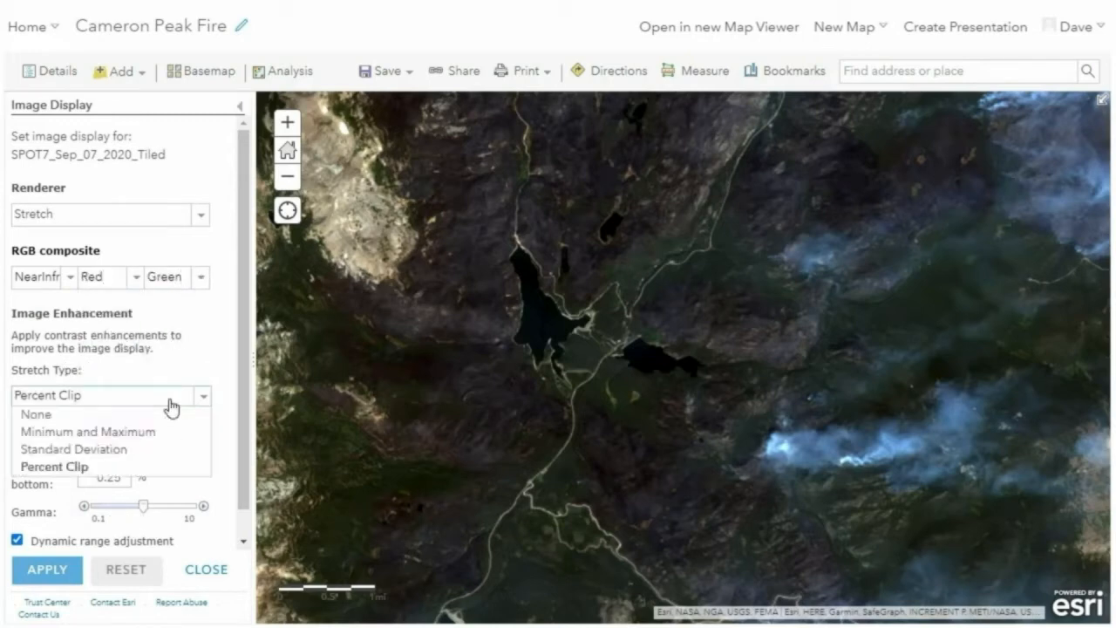
{"action": "left_click", "coordinate": [126, 453]}
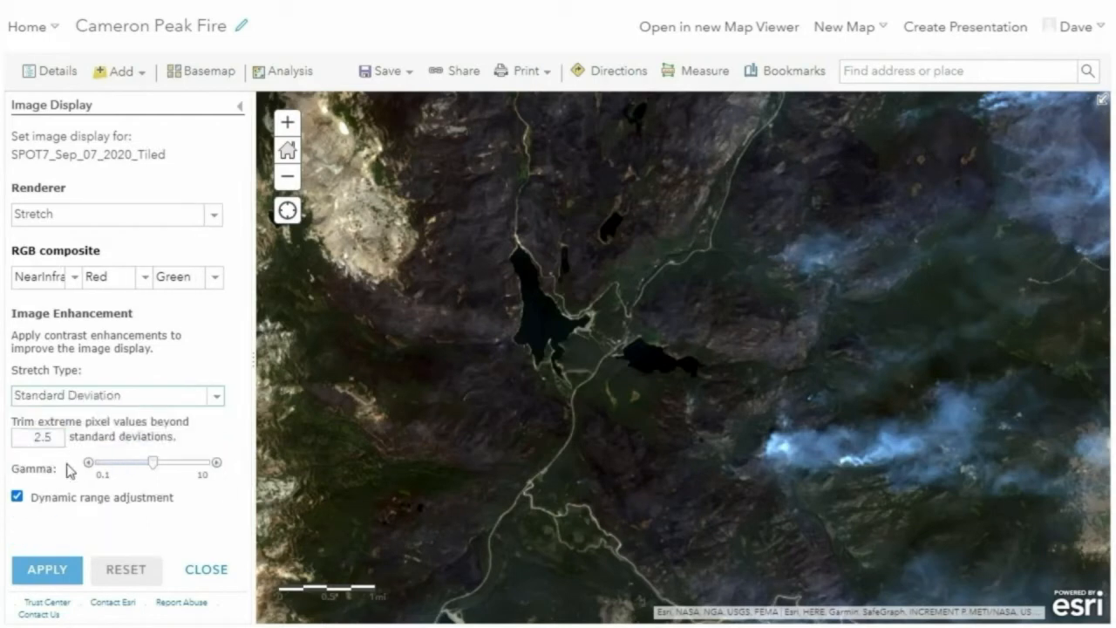
{"action": "left_click", "coordinate": [63, 571]}
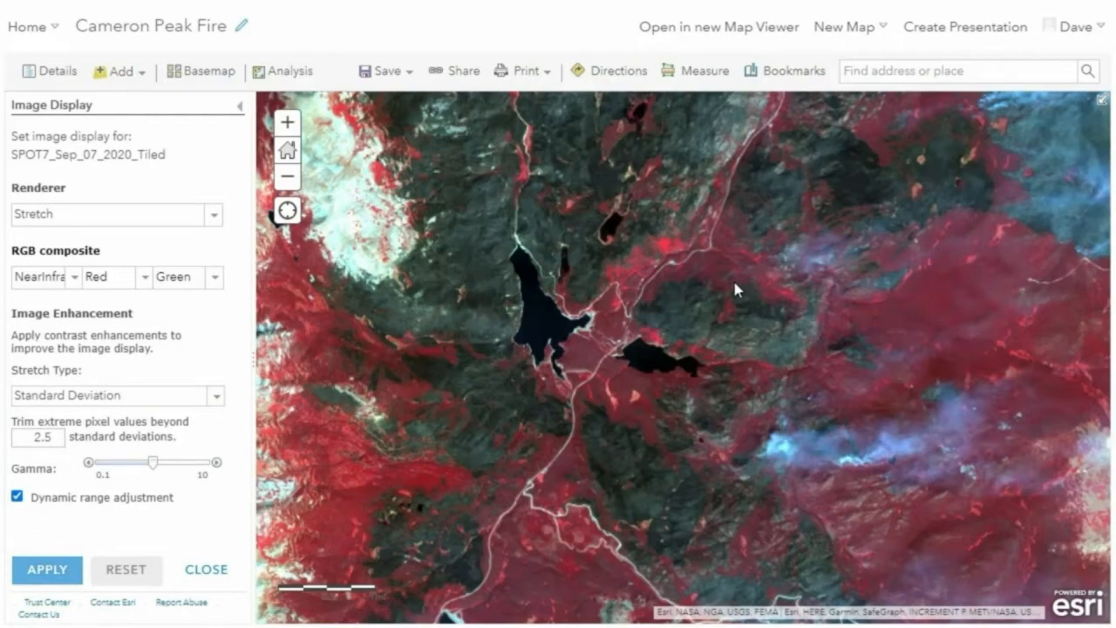
{"action": "left_click_drag", "start_coordinate": [732, 277], "coordinate": [725, 543]}
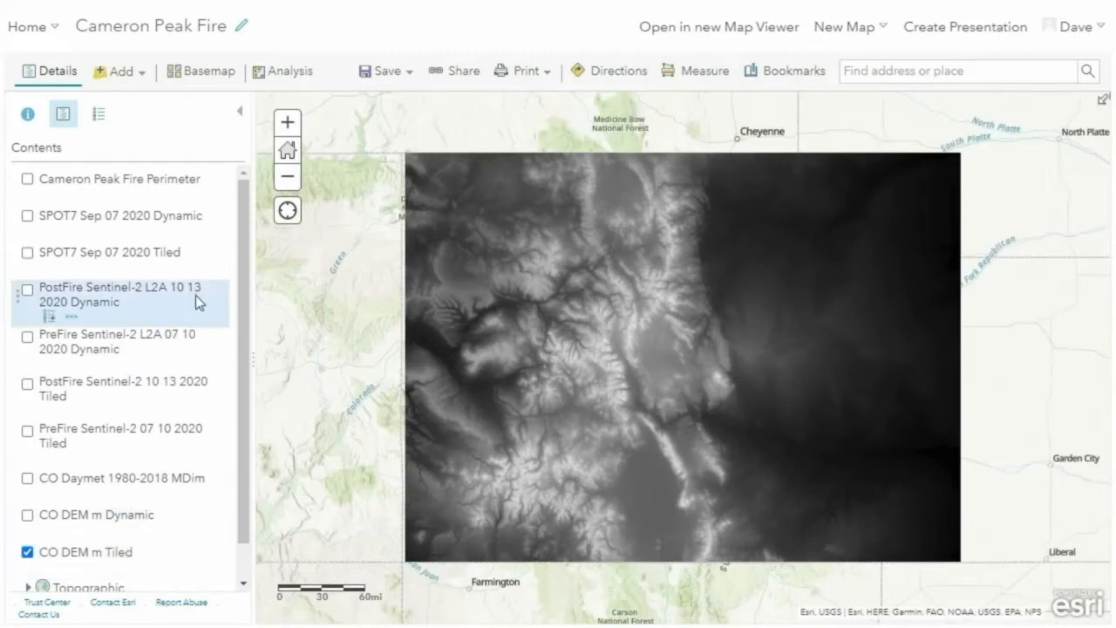
Turn on the Cameron Peak Fire Perimeter layer above the CO DEM m Tiled layer and go to a saved bookmark.
{"action": "left_click", "coordinate": [28, 180]}
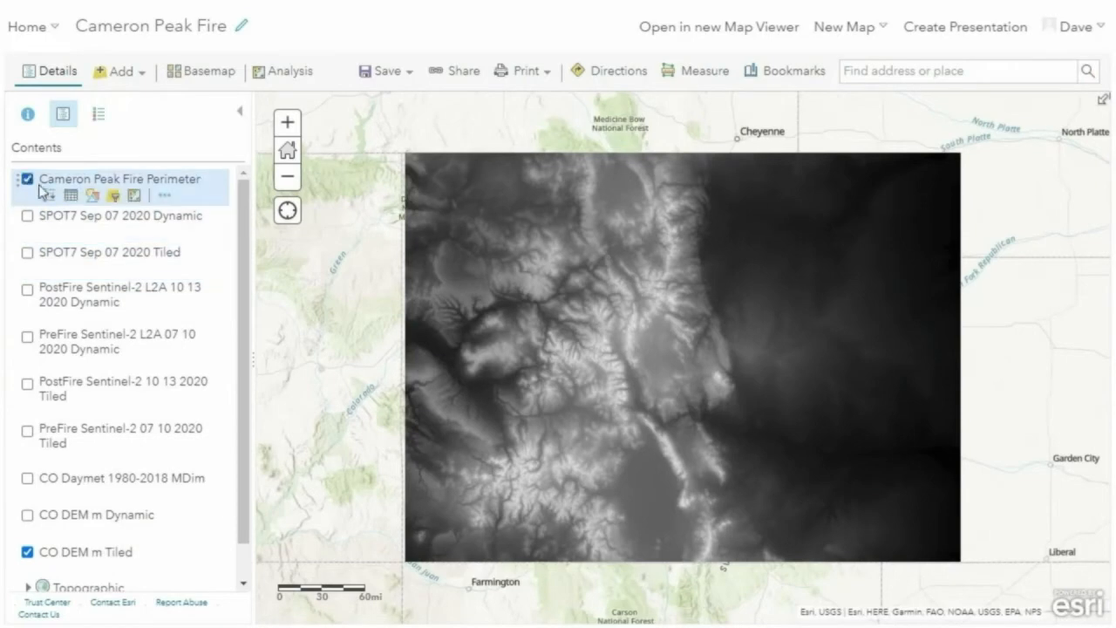
{"action": "left_click", "coordinate": [785, 72]}
{"action": "left_click", "coordinate": [794, 146]}
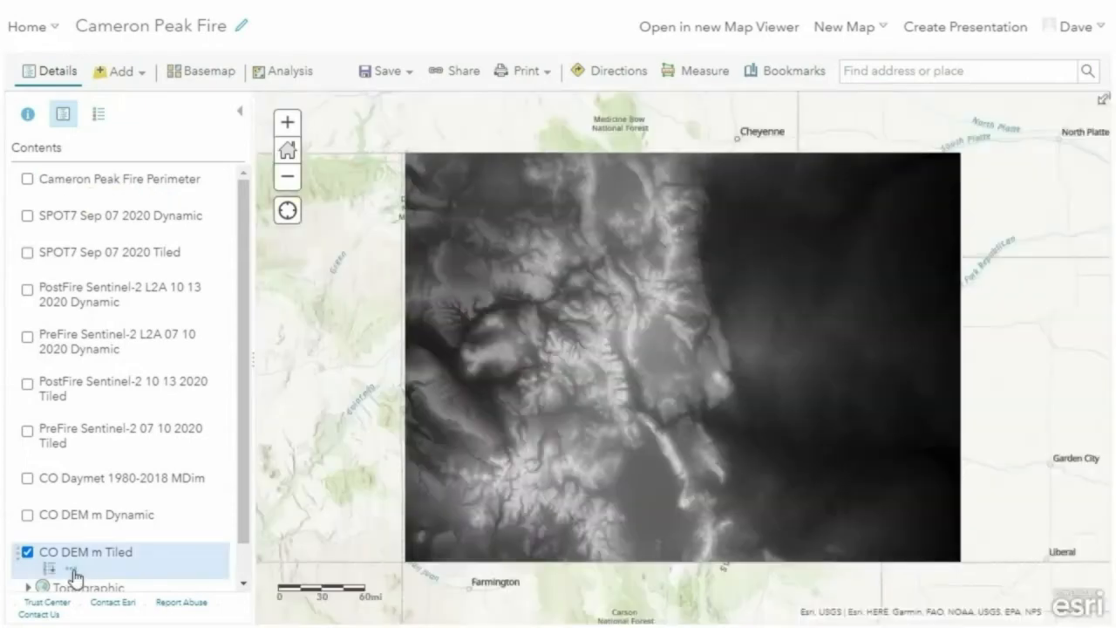
Set the image display of the CO DEM m Tiled layer to the Shaded Relief renderer and apply it.
{"action": "left_click", "coordinate": [72, 569]}
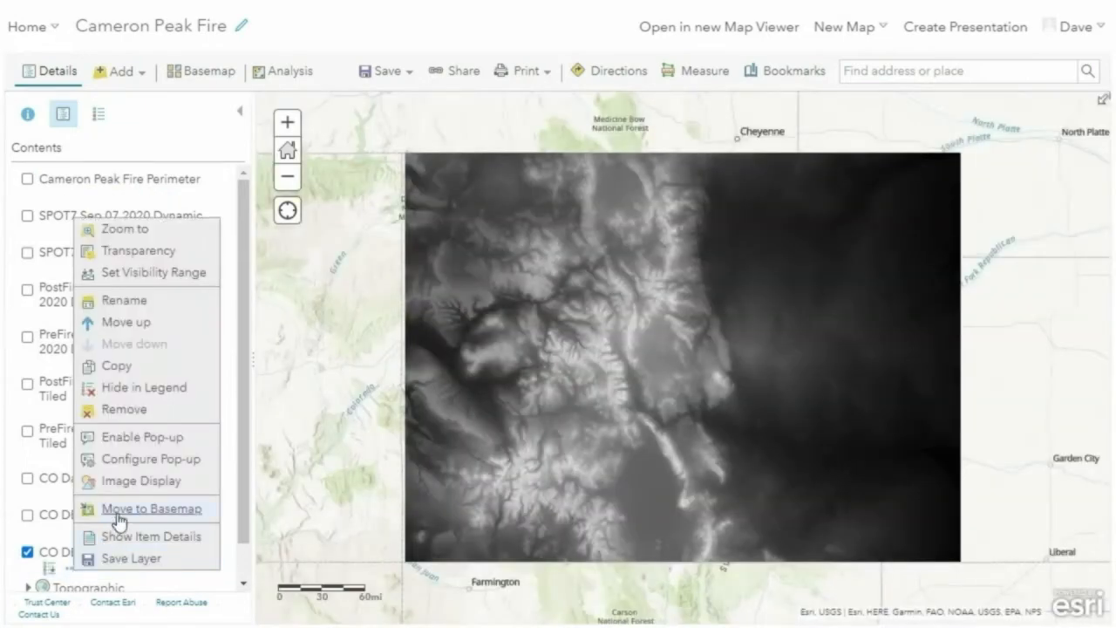
{"action": "left_click", "coordinate": [122, 480]}
{"action": "left_click", "coordinate": [201, 219]}
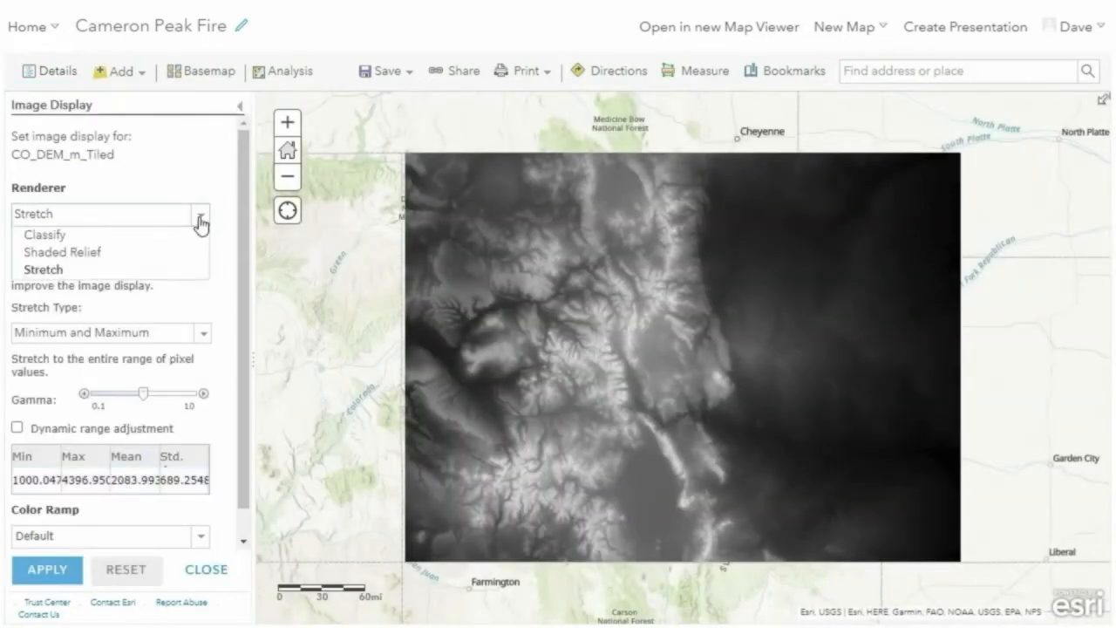
{"action": "left_click", "coordinate": [166, 252]}
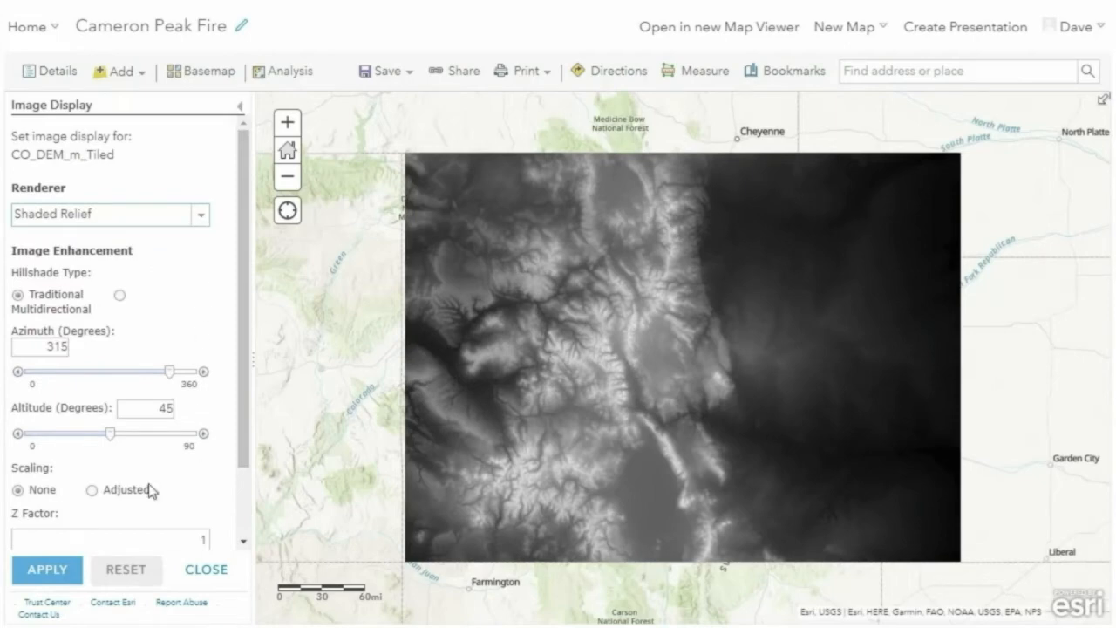
{"action": "left_click", "coordinate": [49, 570]}
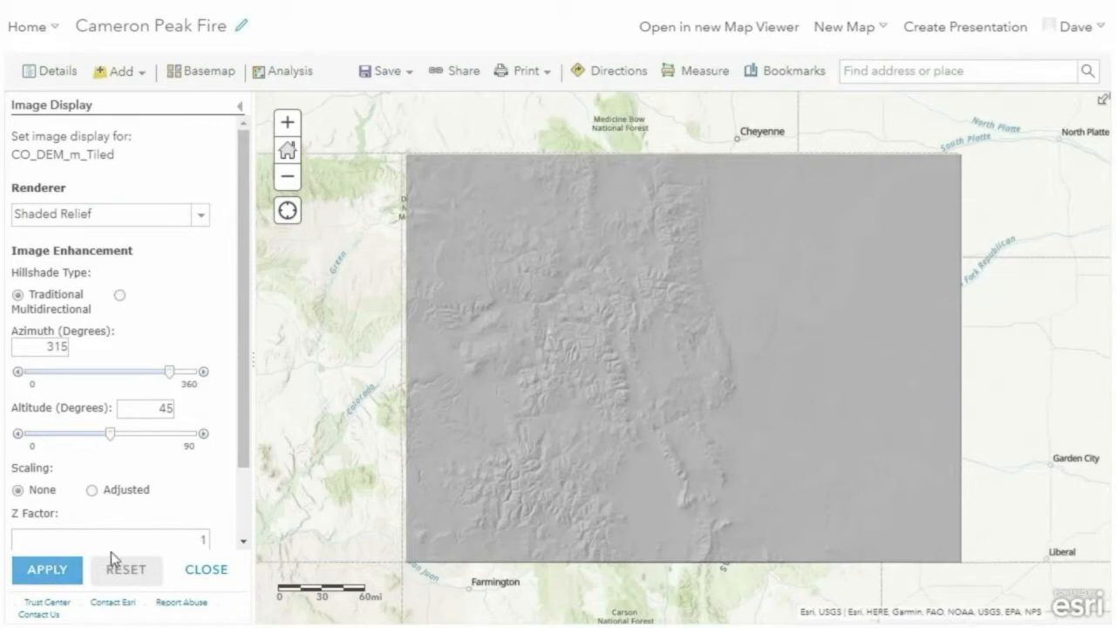
Apply the Classify renderer with the brown-to-teal color ramp to CO_DEM_m_Tiled and go to the Cameron Peak Fire bookmark.
{"action": "left_click", "coordinate": [200, 218]}
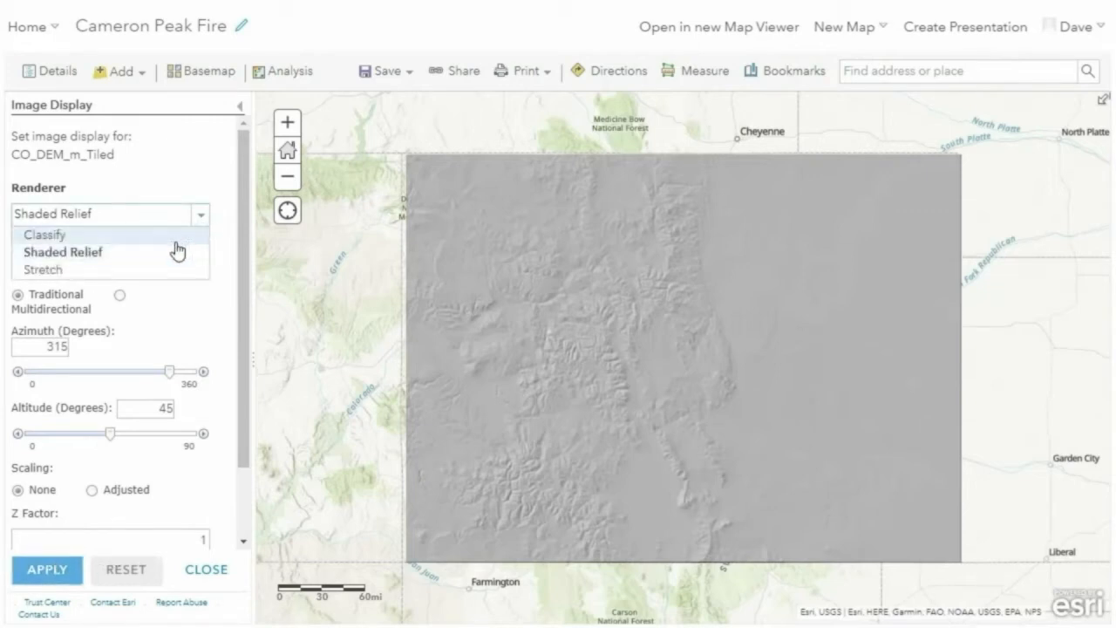
{"action": "left_click", "coordinate": [174, 242]}
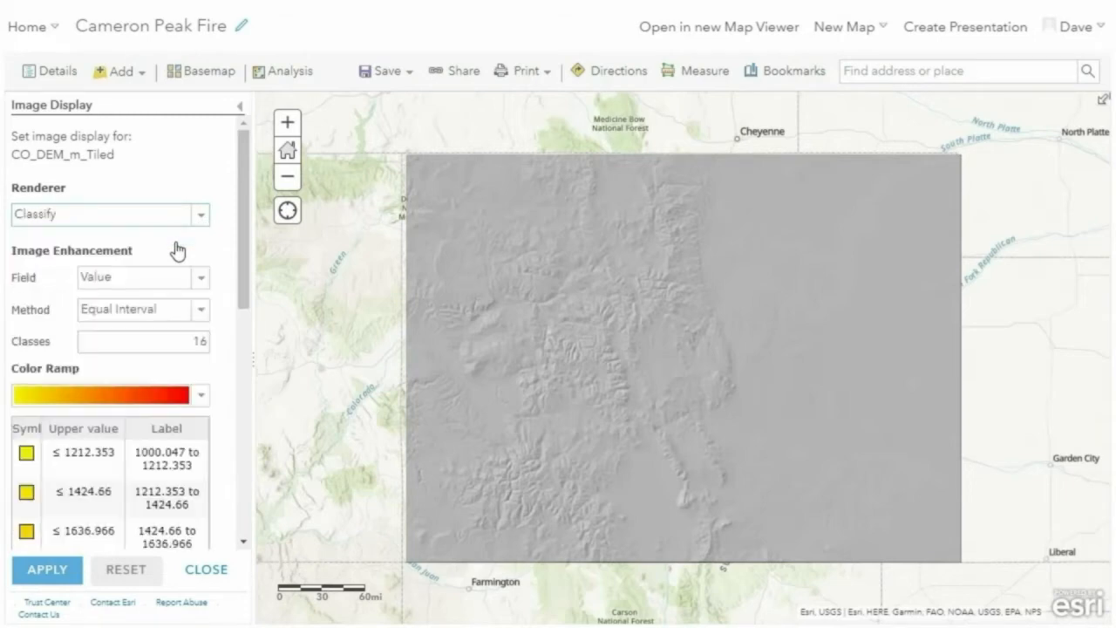
{"action": "left_click", "coordinate": [203, 312]}
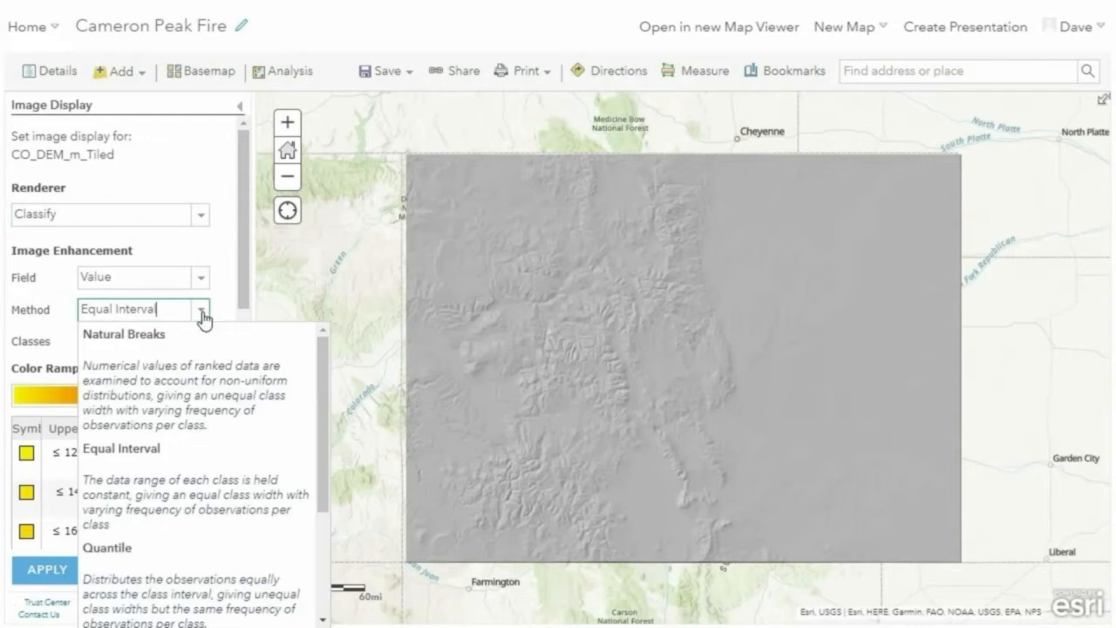
{"action": "left_click", "coordinate": [203, 312]}
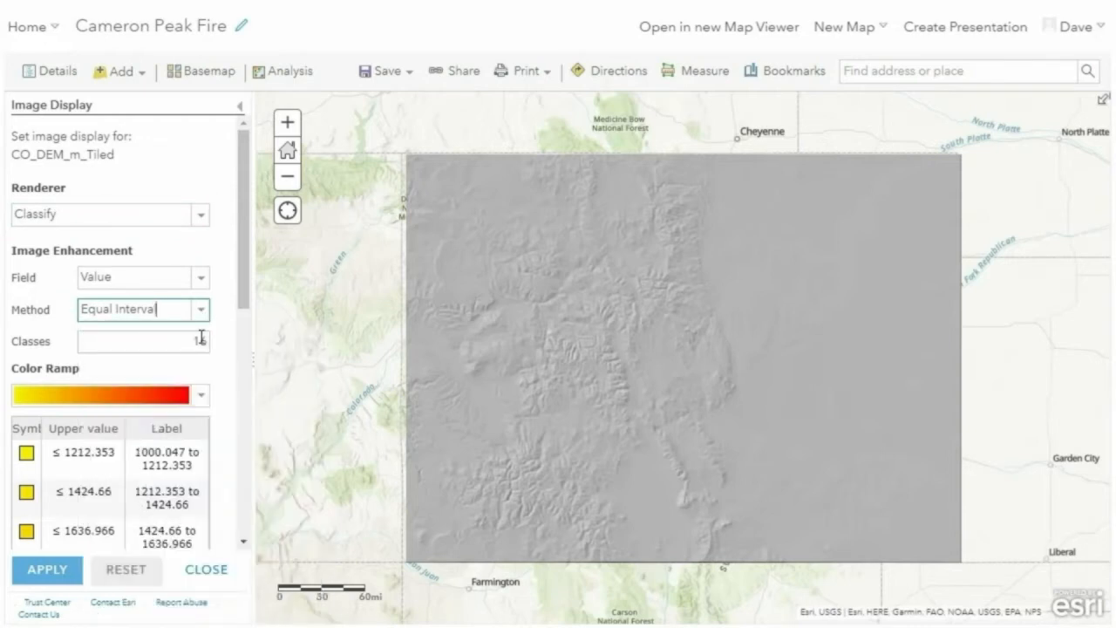
{"action": "left_click", "coordinate": [201, 395]}
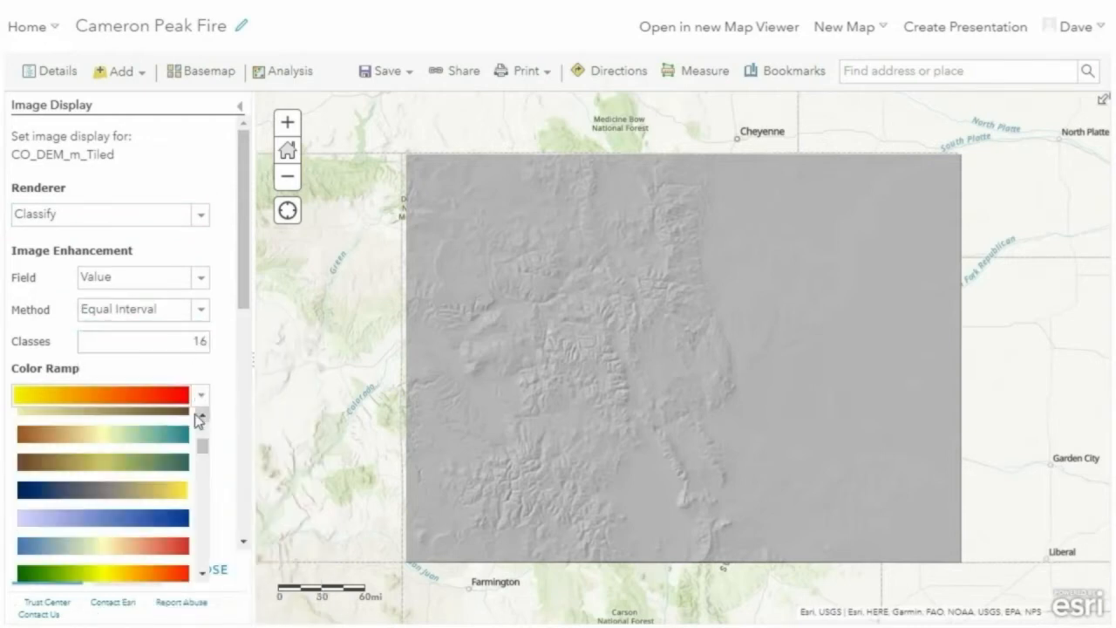
{"action": "left_click", "coordinate": [175, 432]}
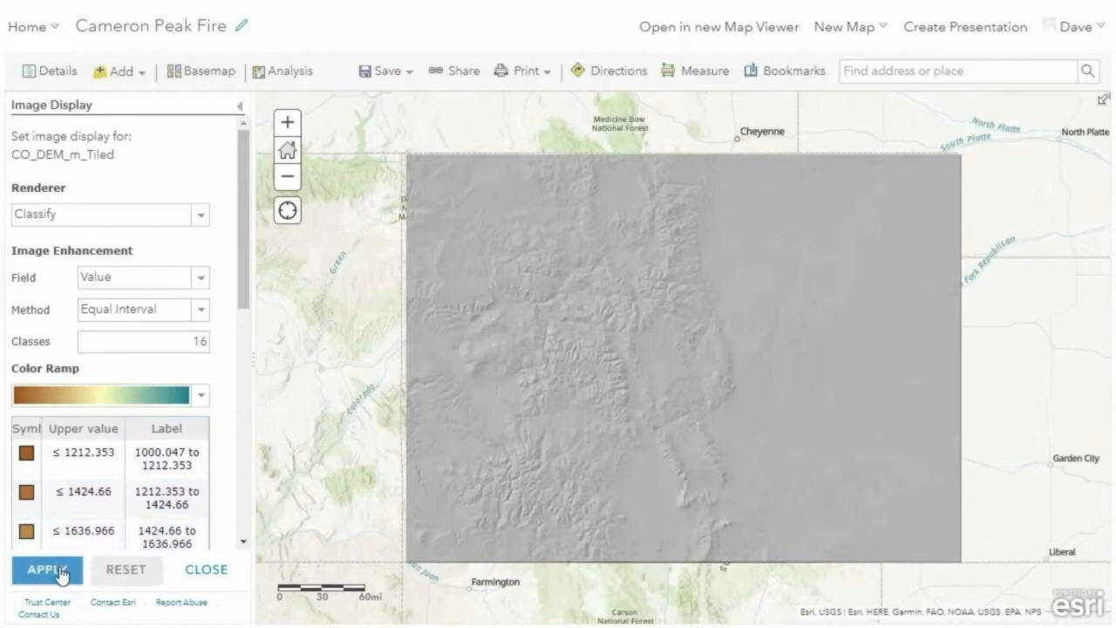
{"action": "left_click", "coordinate": [61, 571]}
{"action": "left_click", "coordinate": [783, 71]}
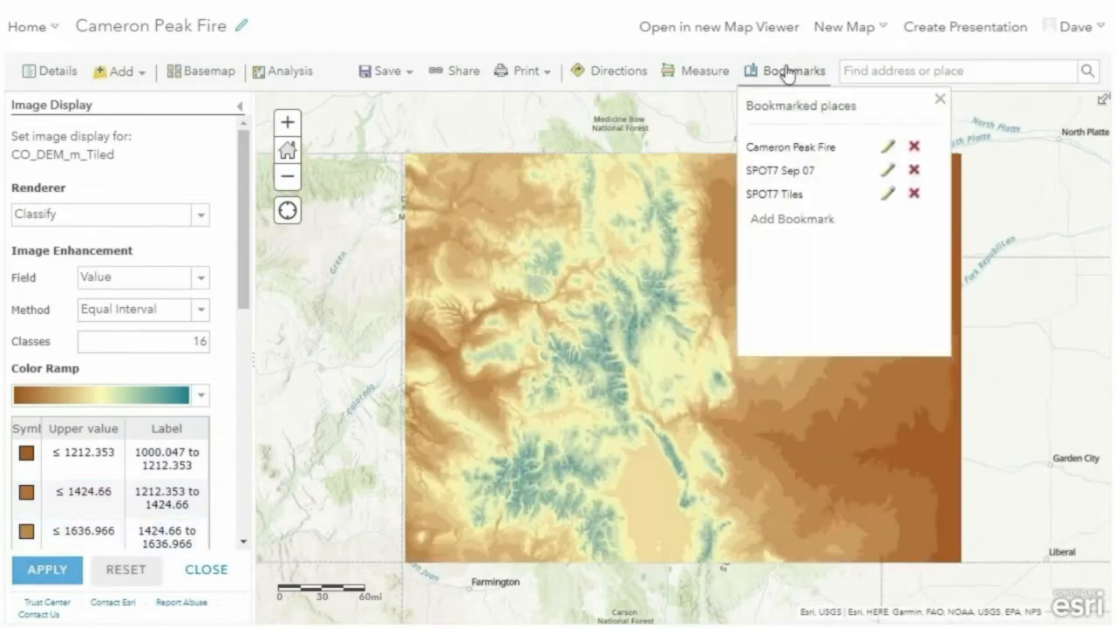
{"action": "left_click", "coordinate": [789, 148]}
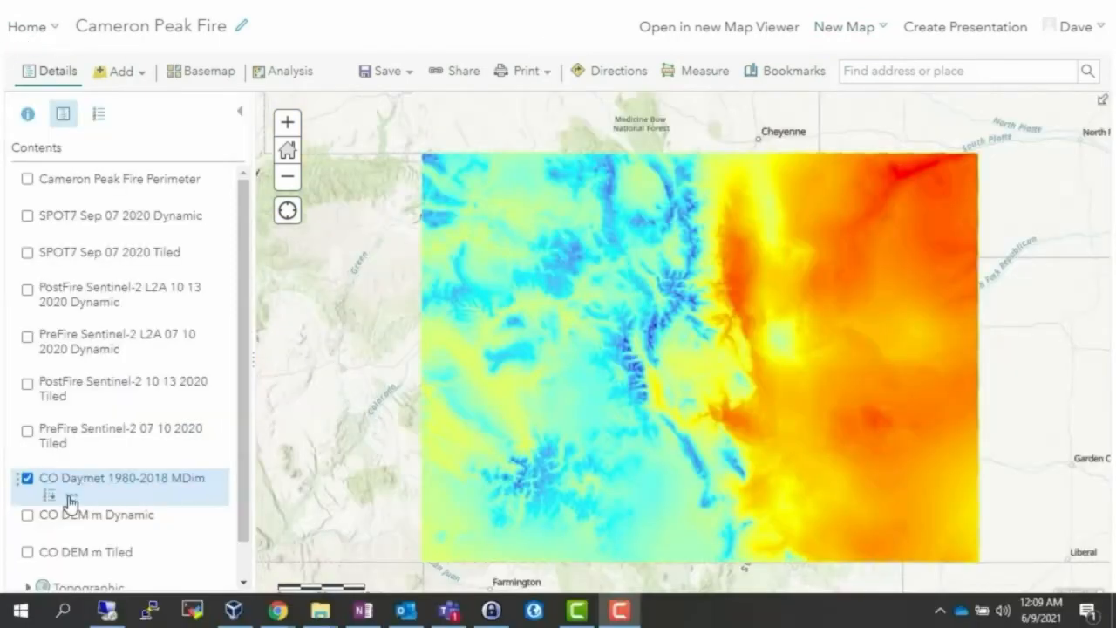
Open the multidimensional filter of CO Daymet 1980-2018 MDim and apply the 1/1/1980 and 12/31/2018 time slices one after the other.
{"action": "left_click", "coordinate": [72, 502]}
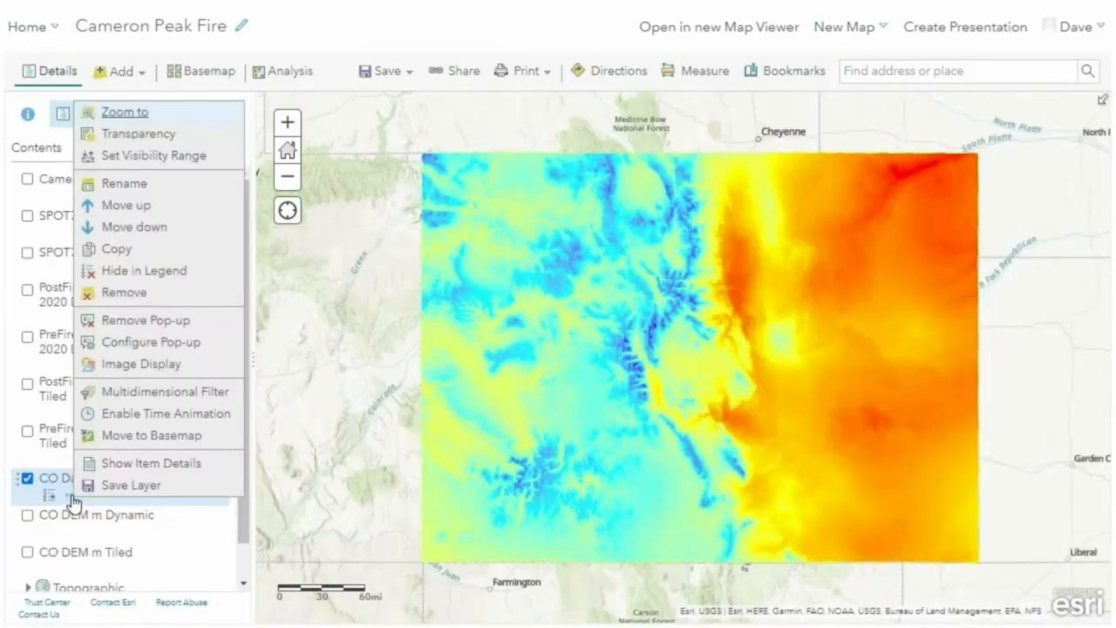
{"action": "left_click", "coordinate": [129, 403]}
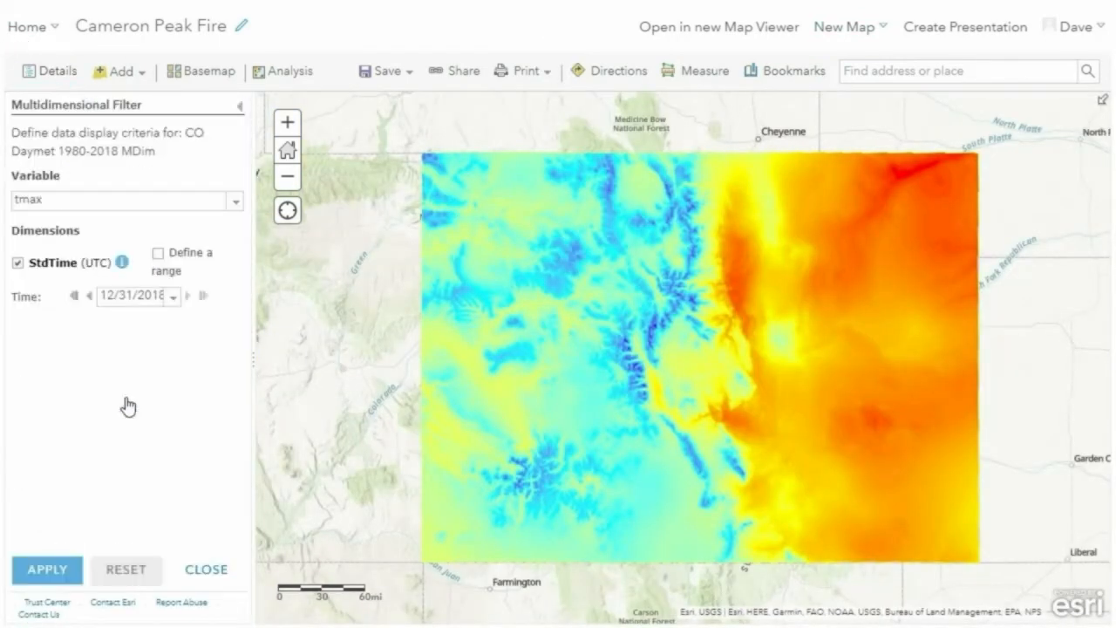
{"action": "left_click", "coordinate": [235, 202]}
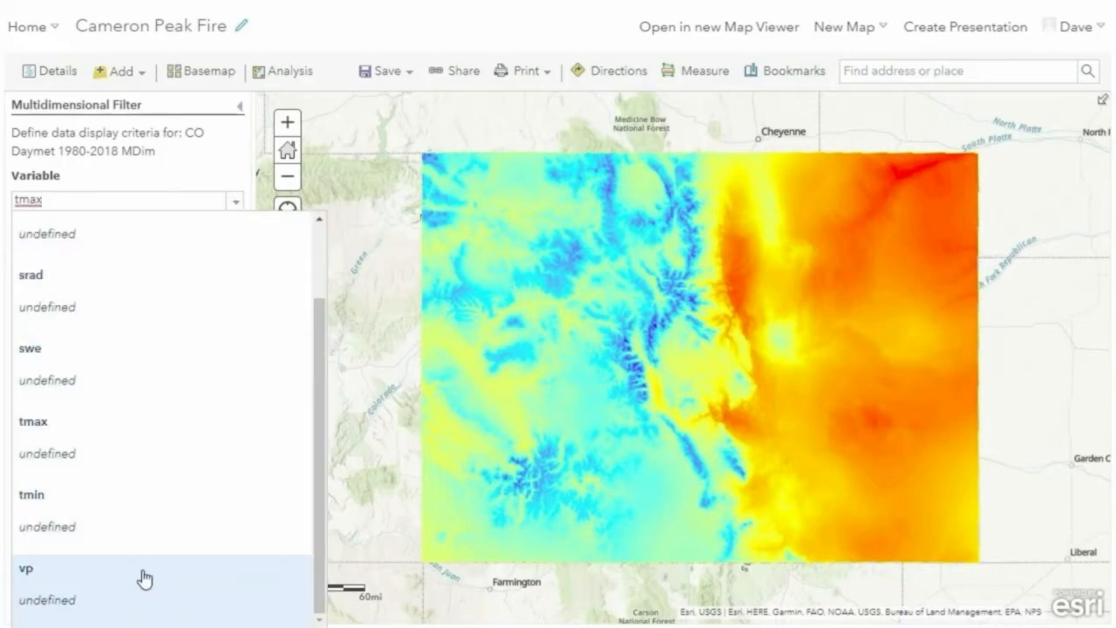
{"action": "left_click", "coordinate": [219, 176]}
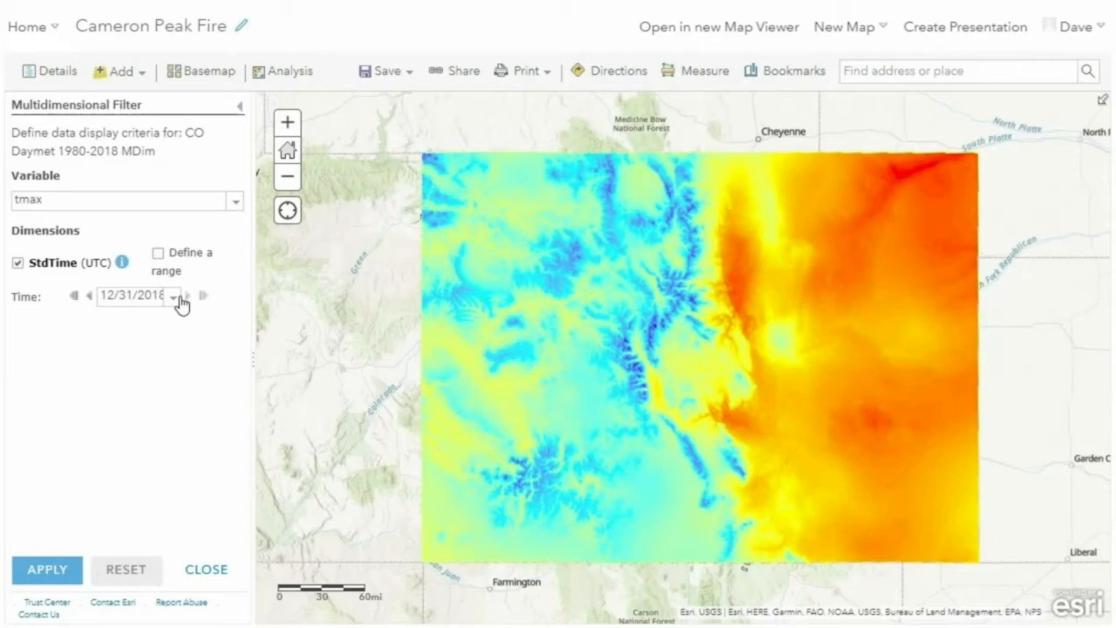
{"action": "left_click", "coordinate": [74, 298]}
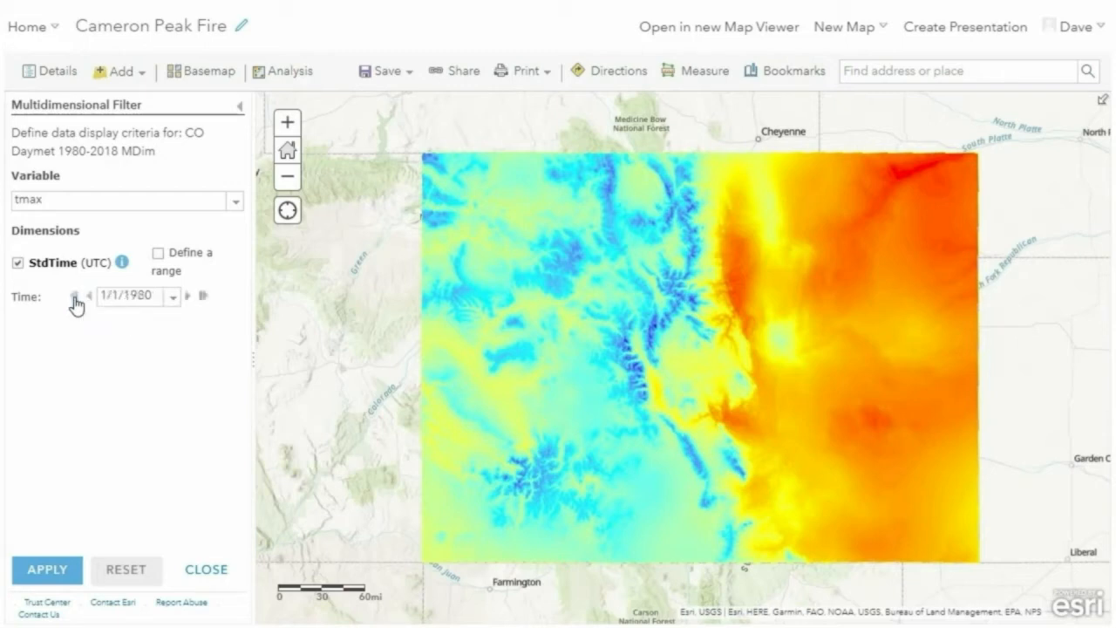
{"action": "left_click", "coordinate": [61, 576]}
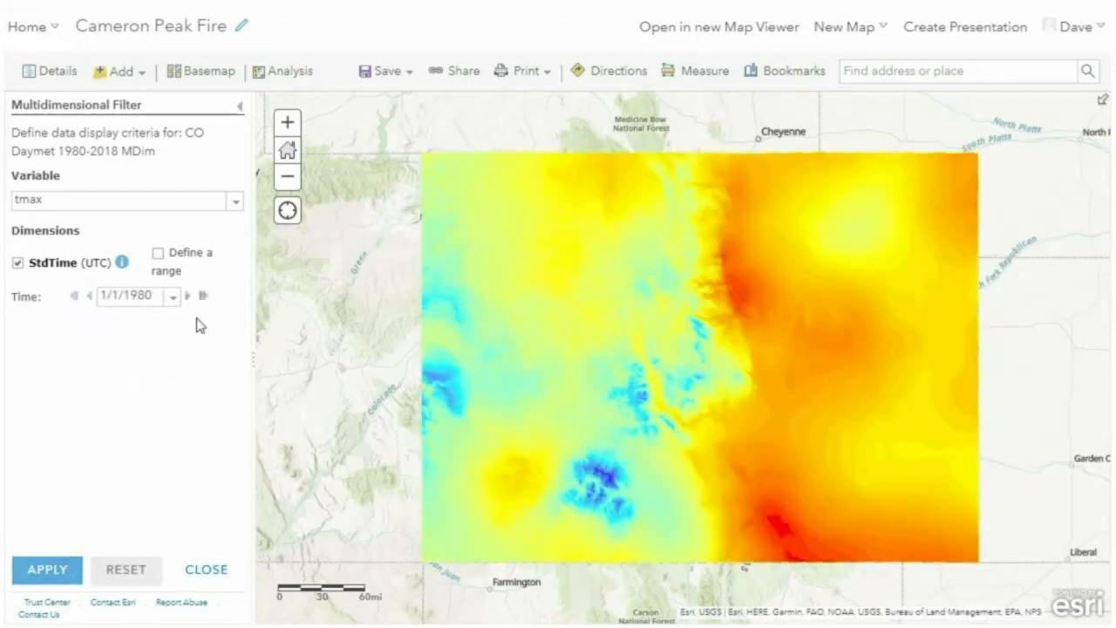
{"action": "left_click", "coordinate": [203, 297]}
{"action": "left_click", "coordinate": [43, 571]}
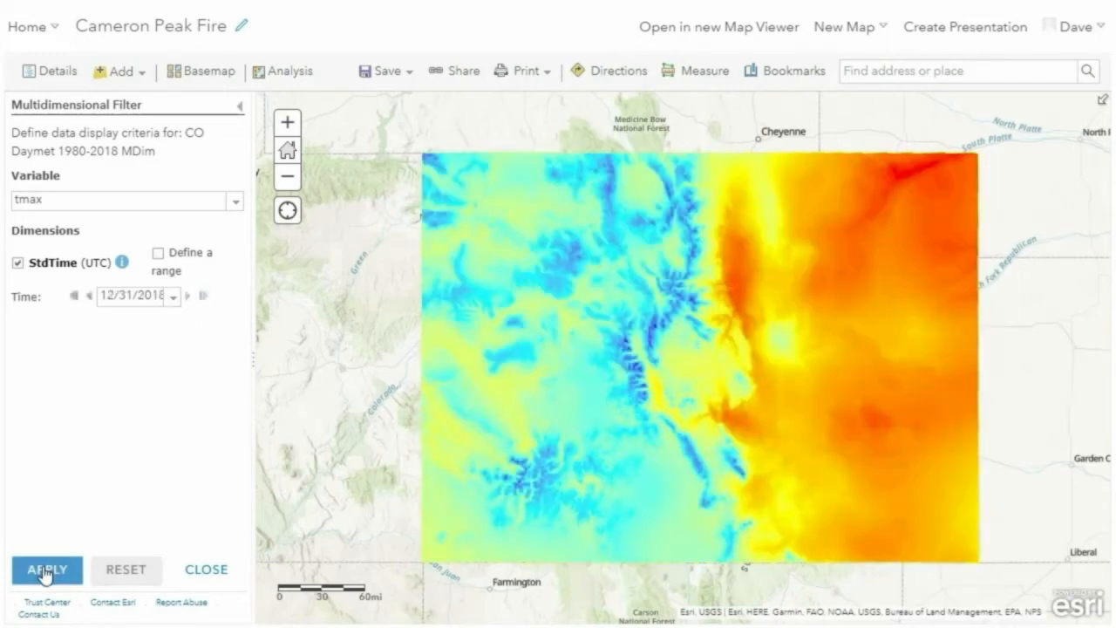
Set the multidimensional filter's time to 8/15/2018 and apply it to the Daymet layer.
{"action": "left_click", "coordinate": [173, 298]}
{"action": "left_click", "coordinate": [107, 321]}
{"action": "left_click", "coordinate": [107, 321]}
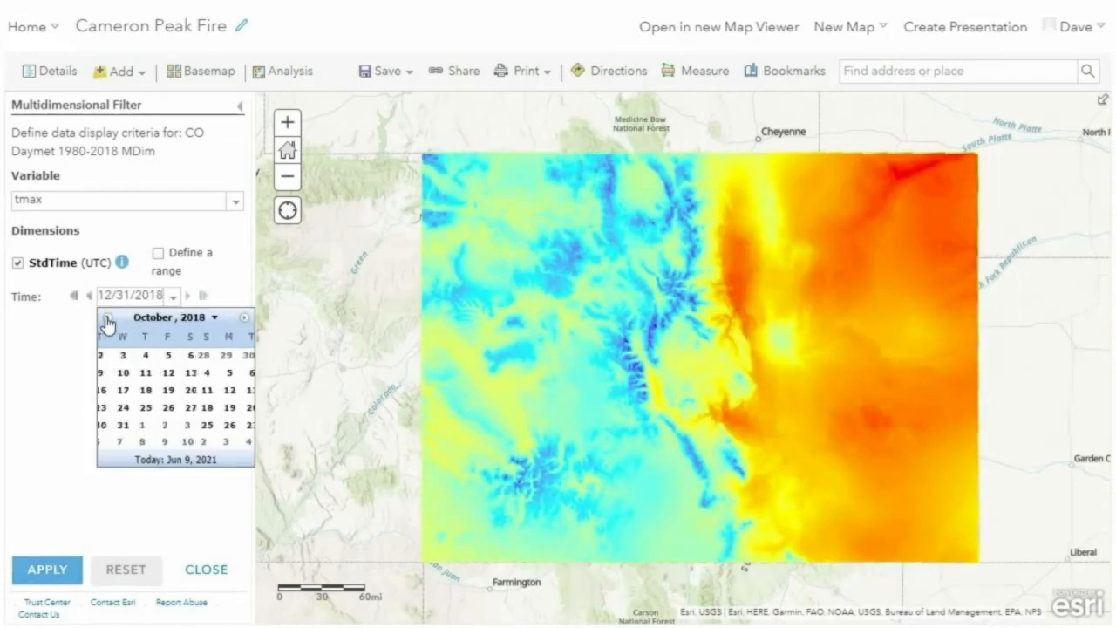
{"action": "left_click", "coordinate": [108, 321]}
{"action": "left_click", "coordinate": [108, 321]}
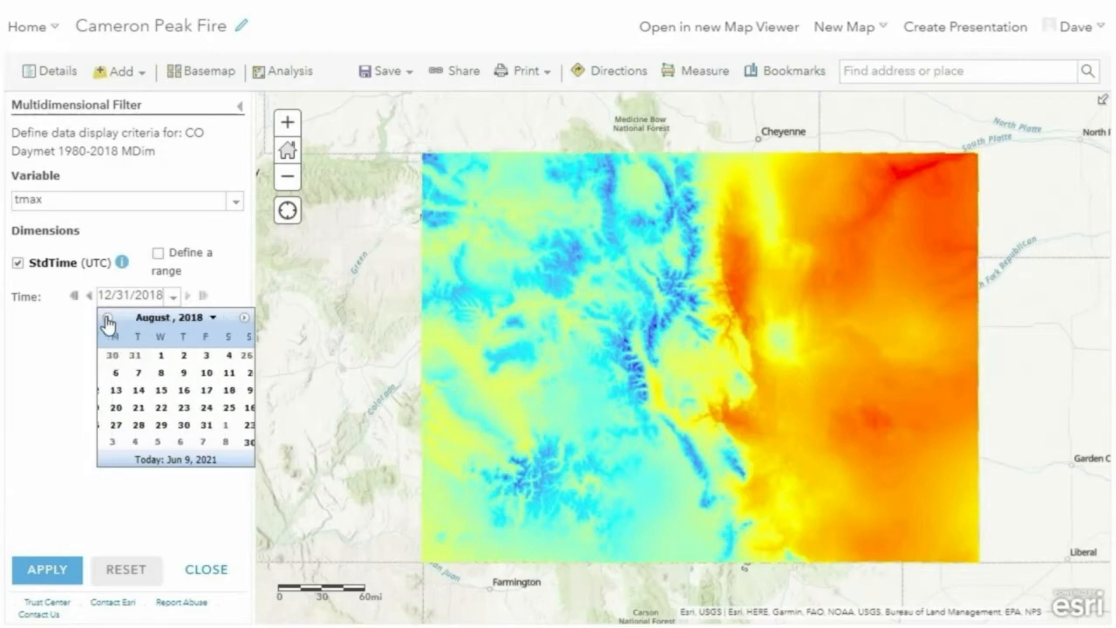
{"action": "left_click", "coordinate": [174, 391]}
{"action": "left_click", "coordinate": [73, 580]}
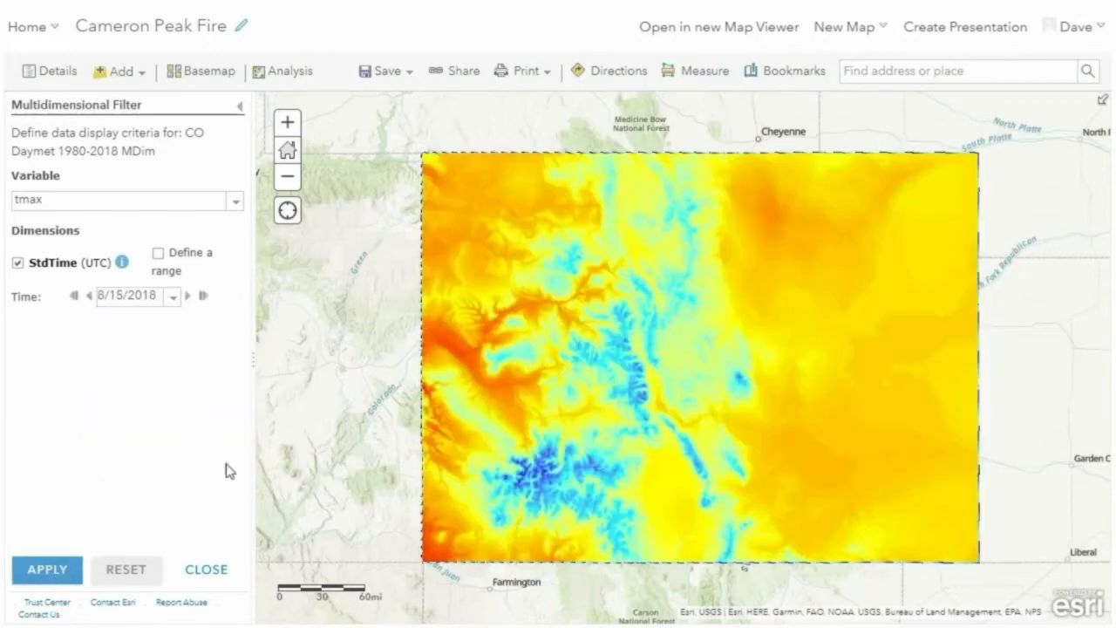
Check the Daymet pixel values at two places in the Colorado mountains and close the multidimensional filter.
{"action": "left_click", "coordinate": [656, 318]}
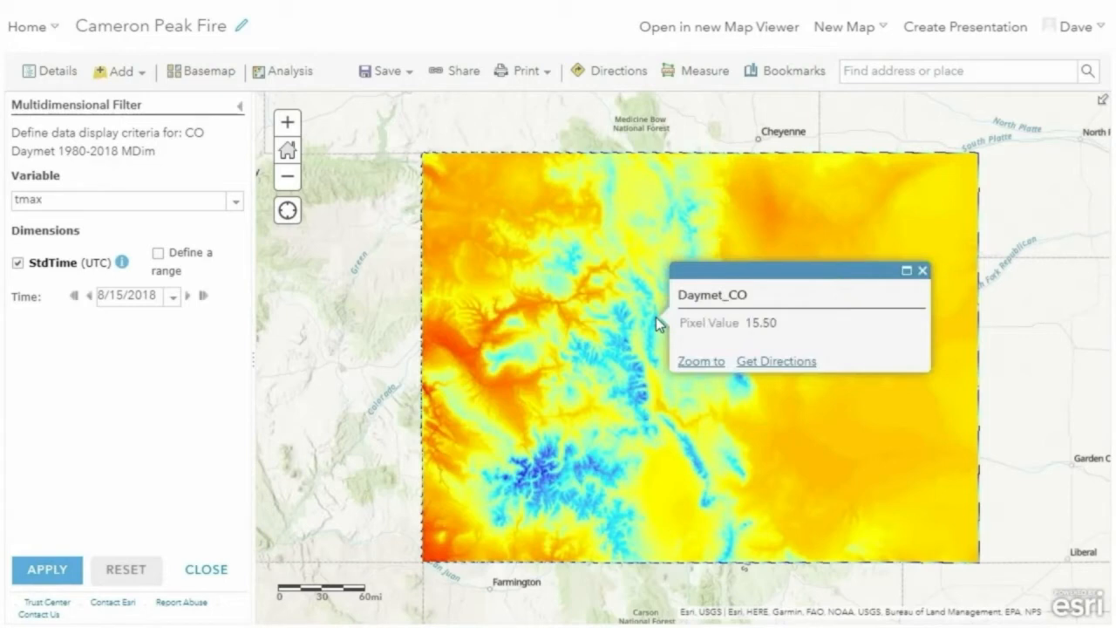
{"action": "left_click", "coordinate": [526, 309]}
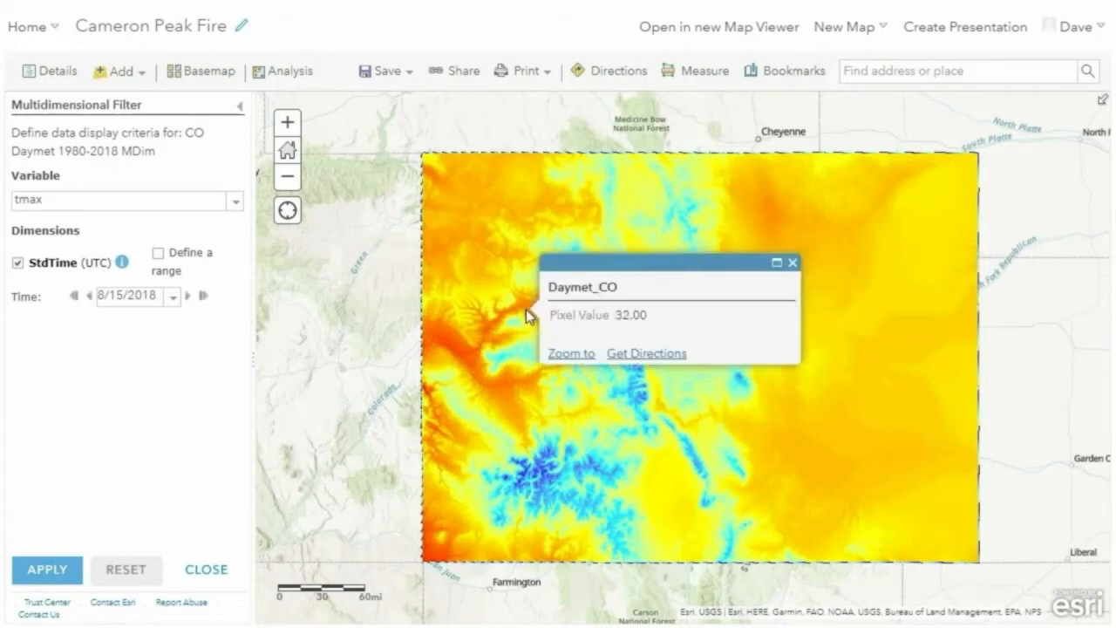
{"action": "left_click", "coordinate": [202, 572]}
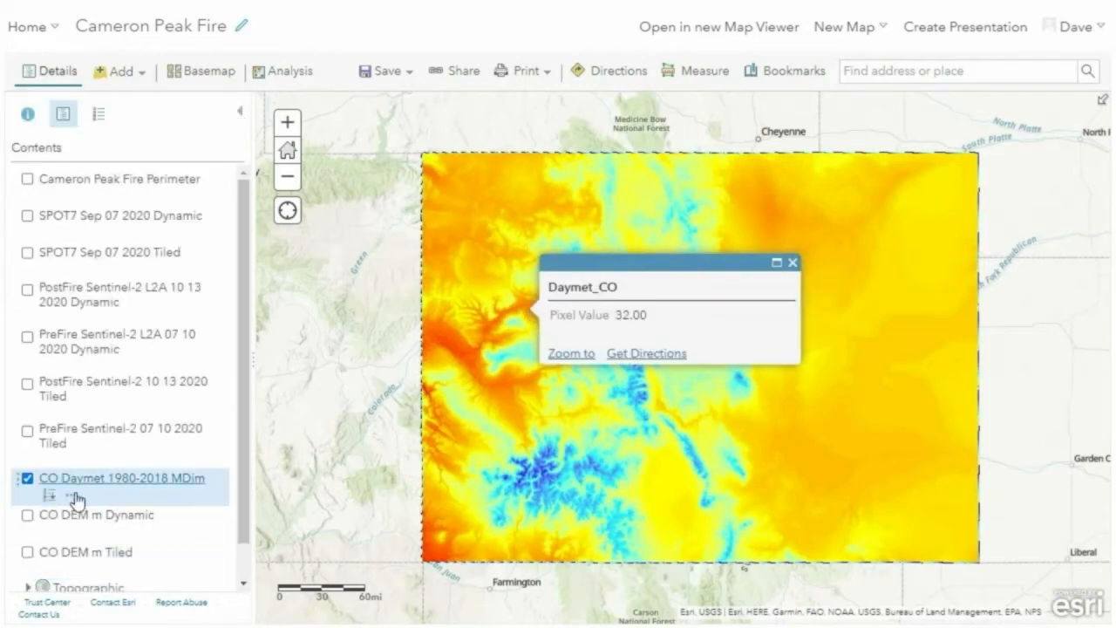
Review the Classify methods and the Stretch types in the image display settings of CO Daymet 1980-2018 MDim without applying changes.
{"action": "left_click", "coordinate": [74, 495]}
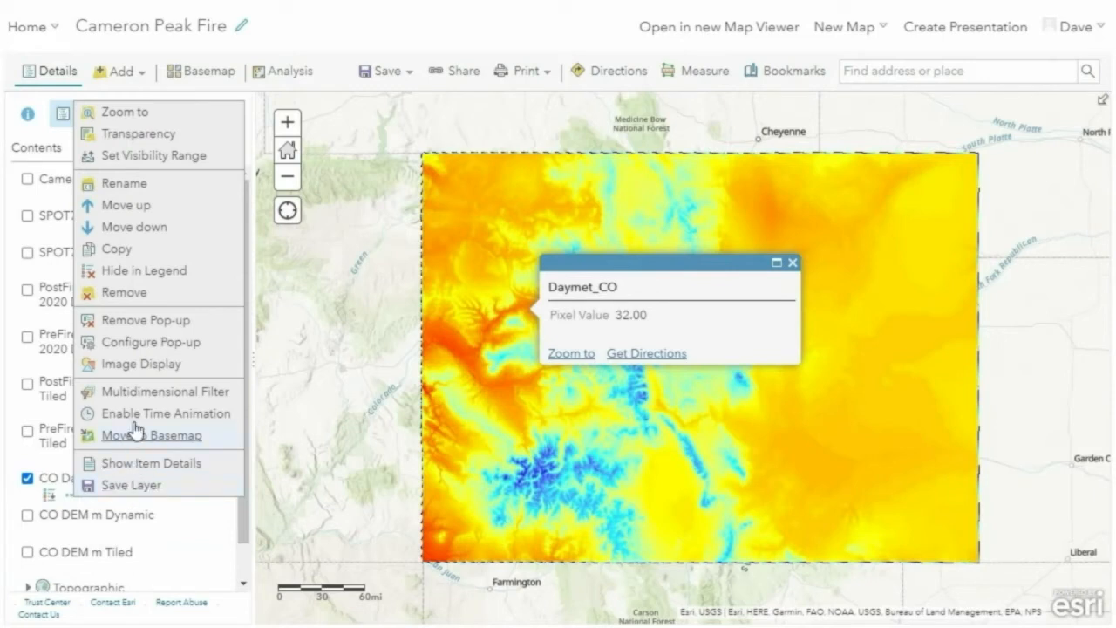
{"action": "left_click", "coordinate": [135, 366]}
{"action": "left_click", "coordinate": [213, 217]}
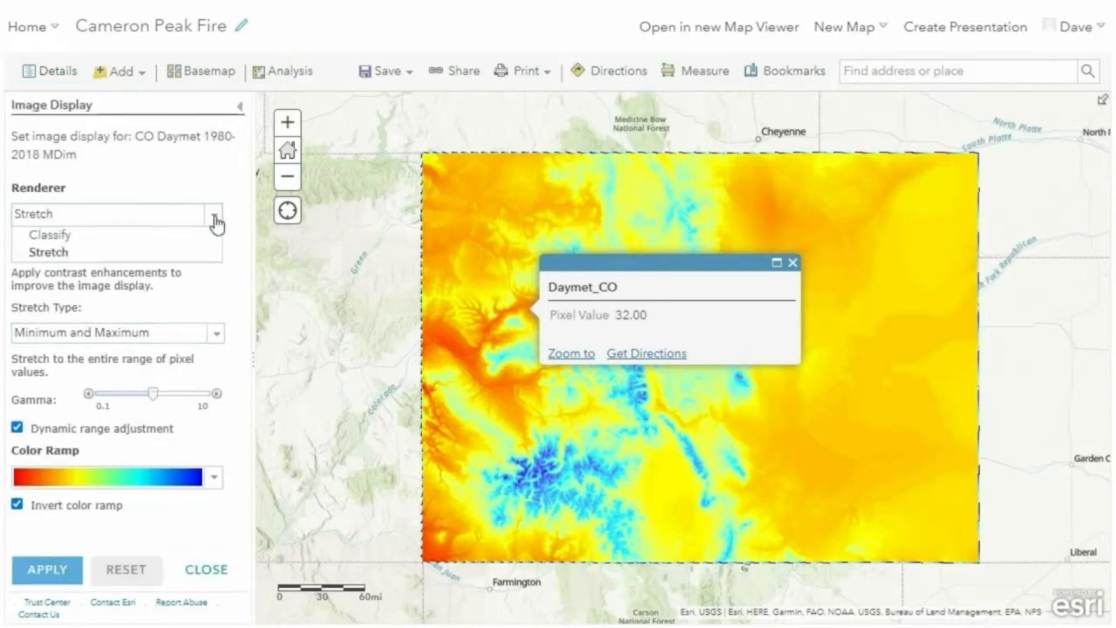
{"action": "left_click", "coordinate": [207, 234]}
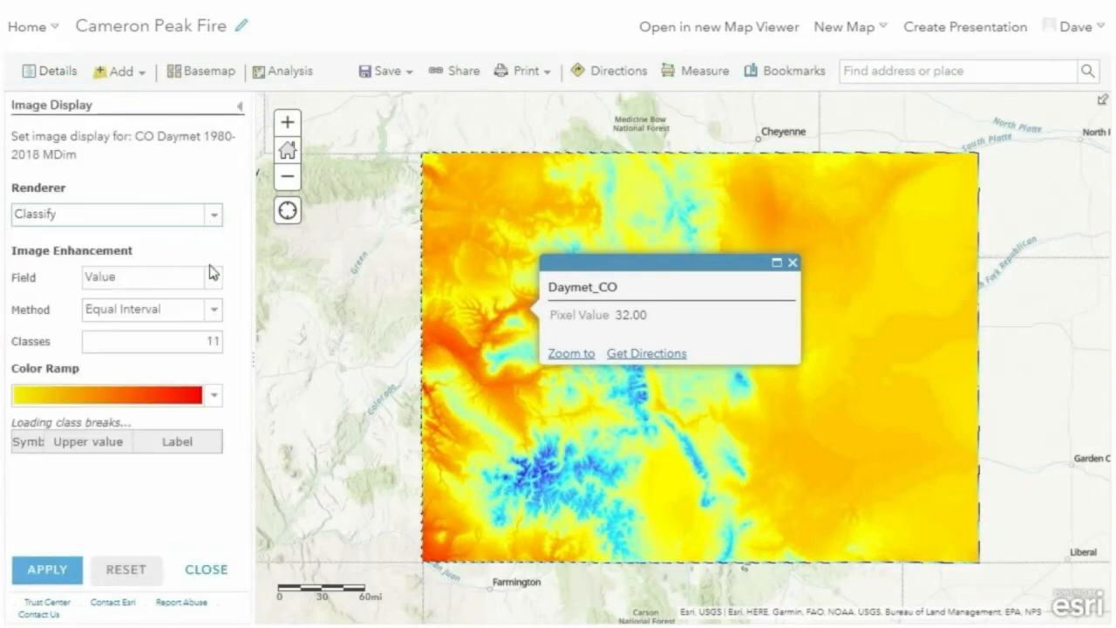
{"action": "left_click", "coordinate": [214, 311]}
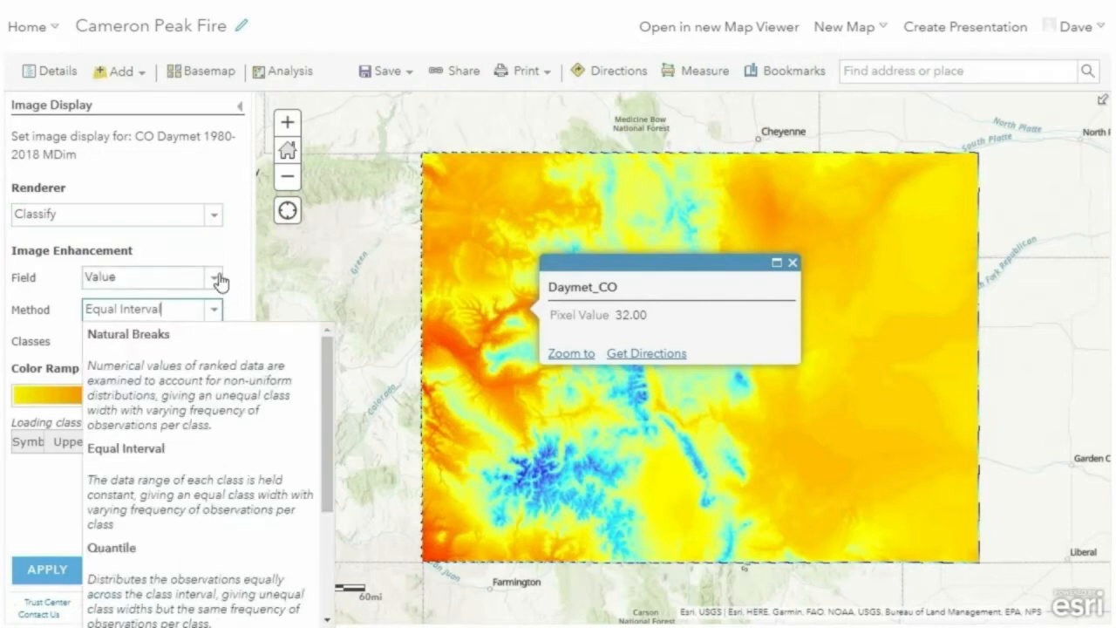
{"action": "left_click", "coordinate": [233, 269]}
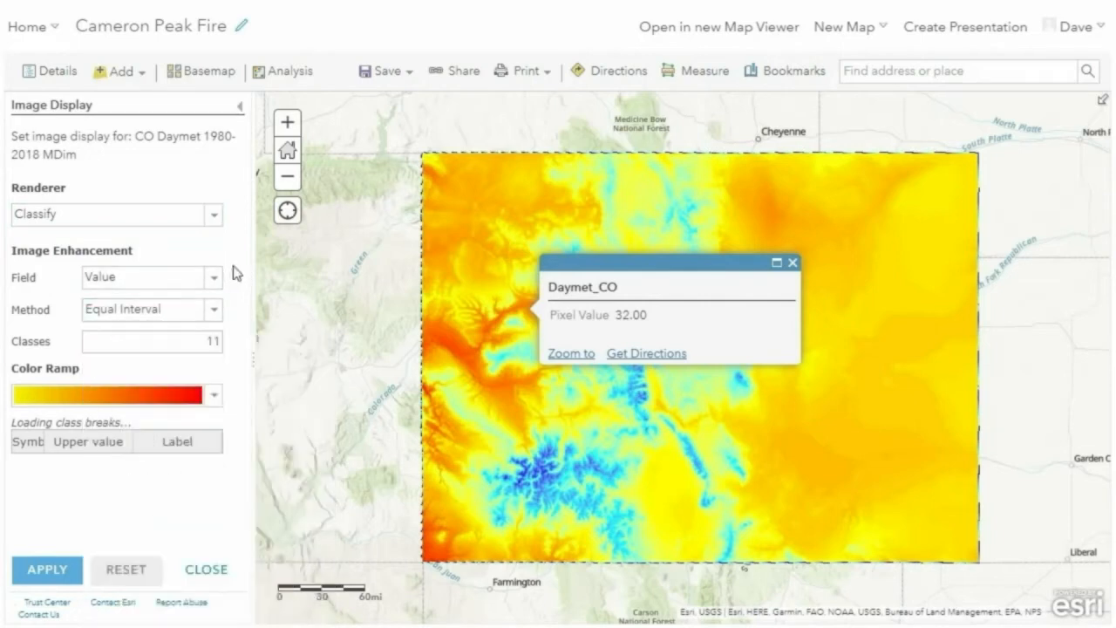
{"action": "left_click", "coordinate": [213, 225]}
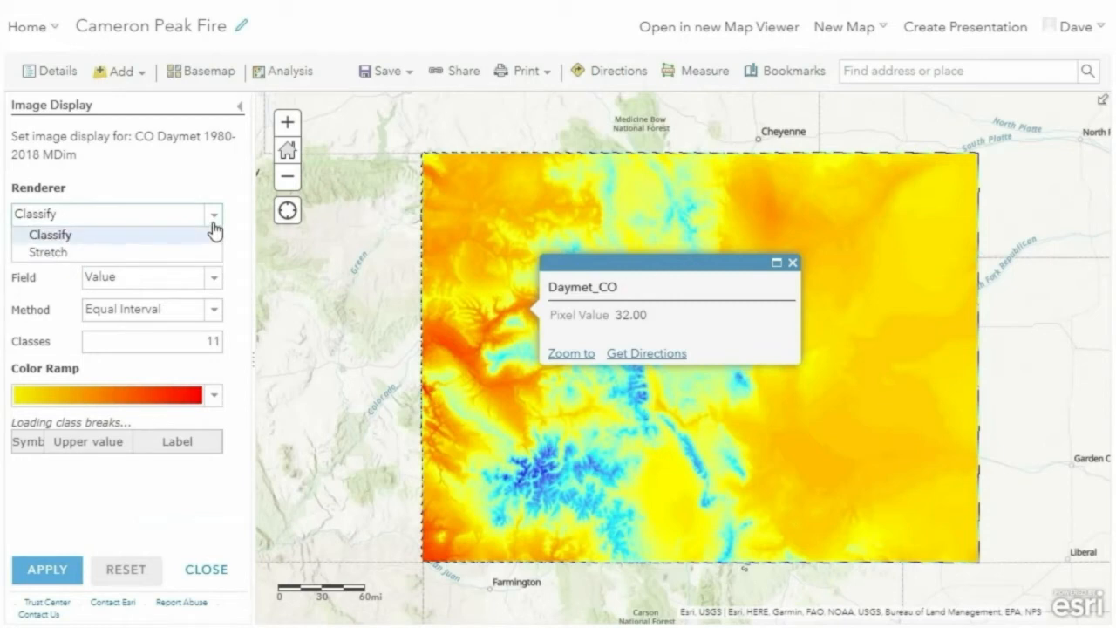
{"action": "left_click", "coordinate": [189, 251]}
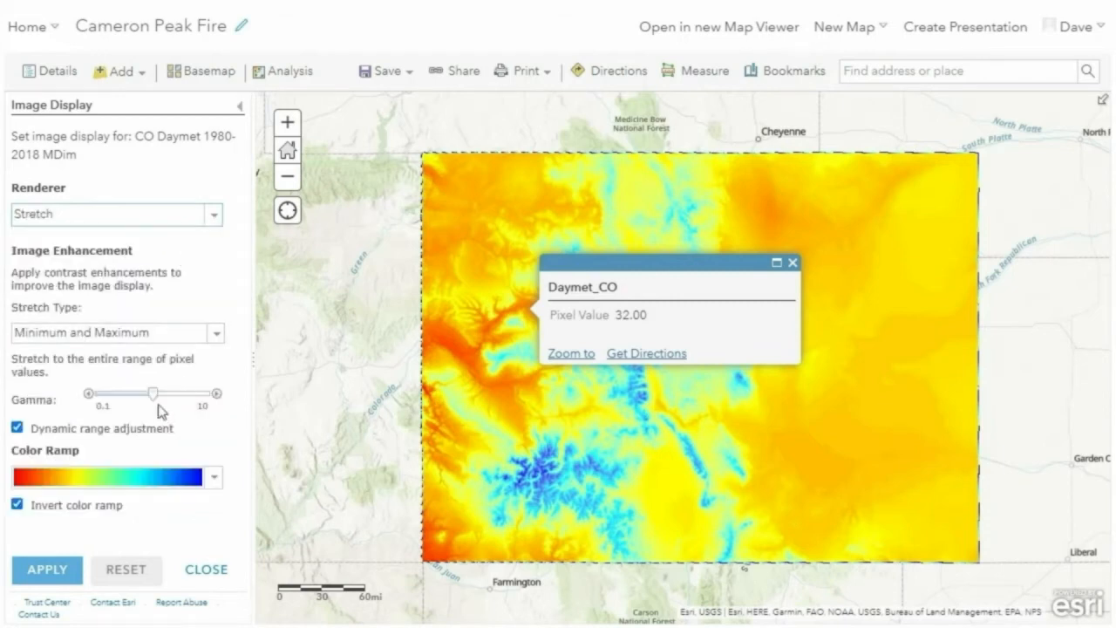
{"action": "left_click", "coordinate": [217, 333]}
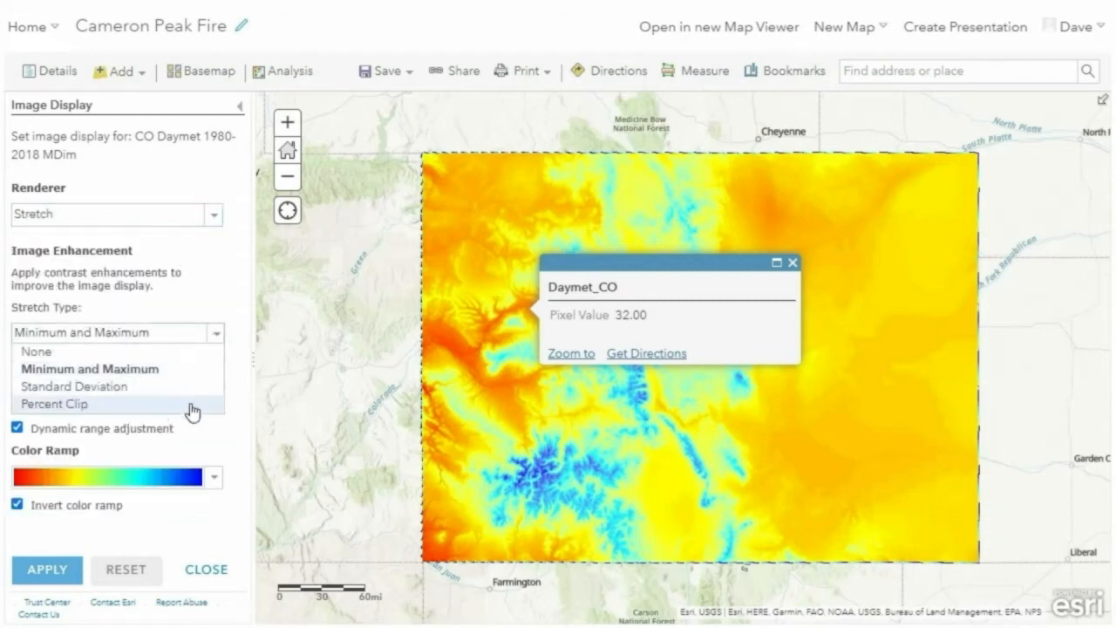
{"action": "left_click", "coordinate": [237, 299]}
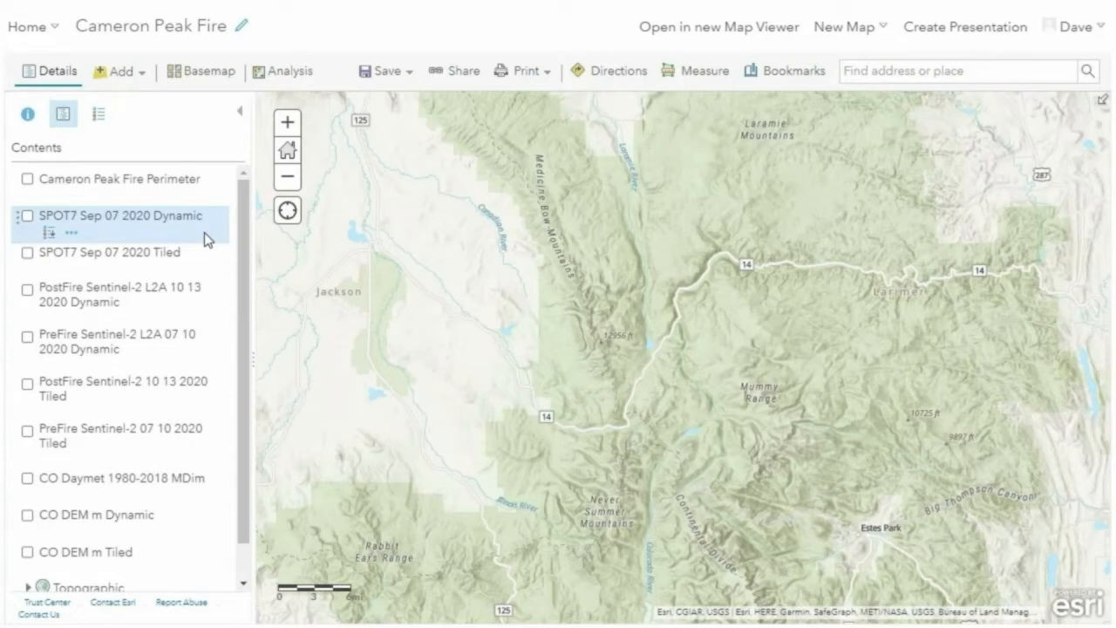
Turn on the SPOT7 Sep 07 2020 Dynamic layer and go to the SPOT7 Interior bookmark.
{"action": "left_click", "coordinate": [27, 215]}
{"action": "left_click", "coordinate": [785, 71]}
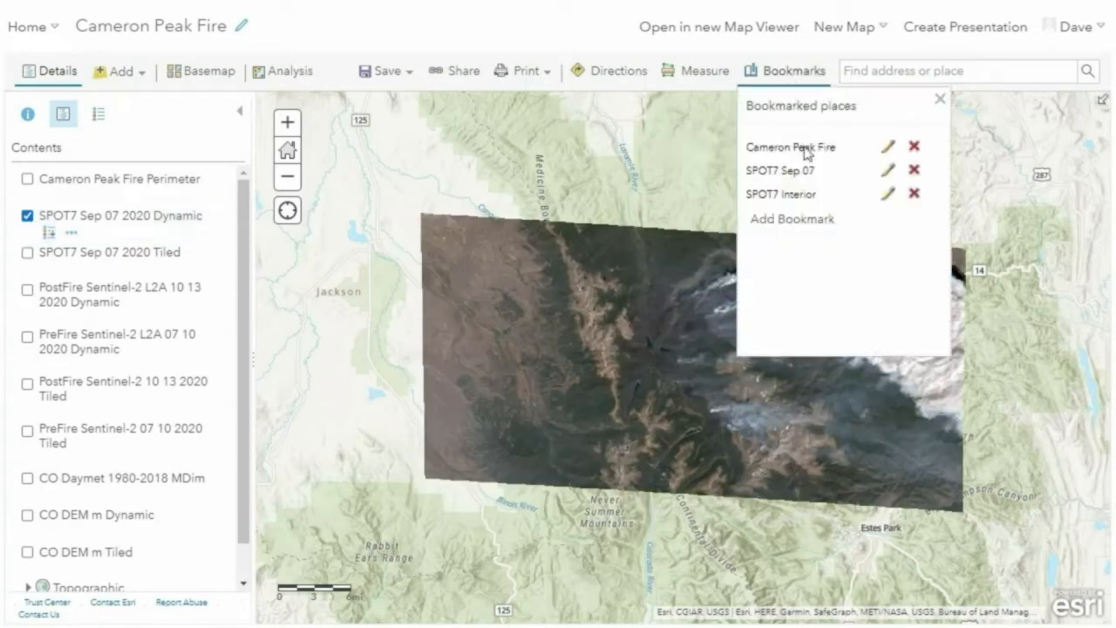
{"action": "left_click", "coordinate": [805, 196]}
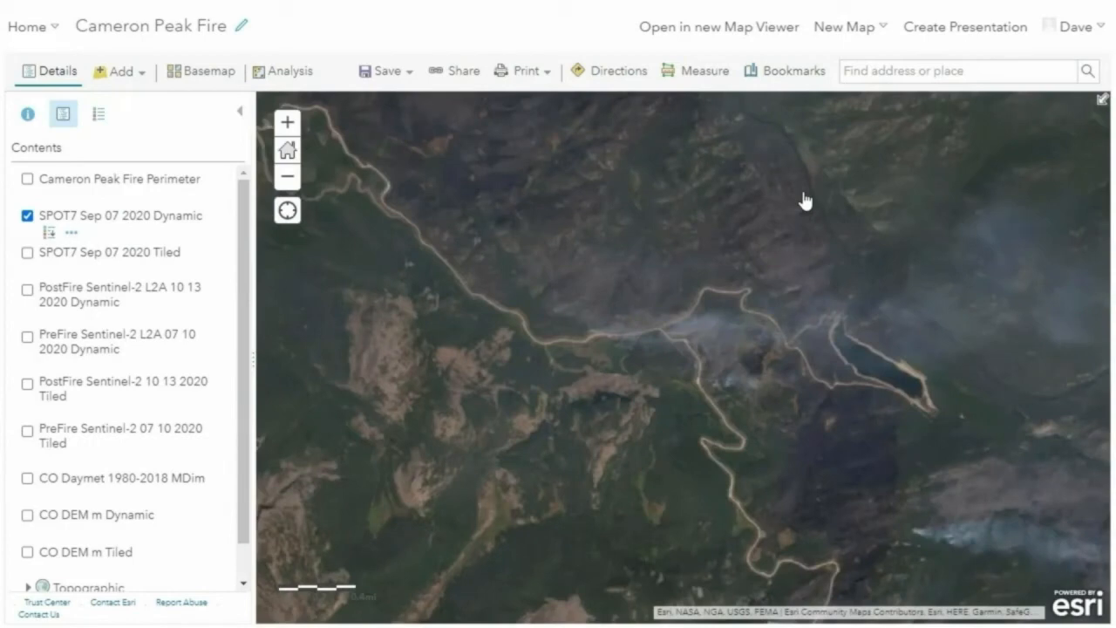
Examine the smoke plumes in the SPOT7 dynamic imagery and check the pixel values in the dark area west of them.
{"action": "left_click_drag", "start_coordinate": [760, 238], "coordinate": [588, 456]}
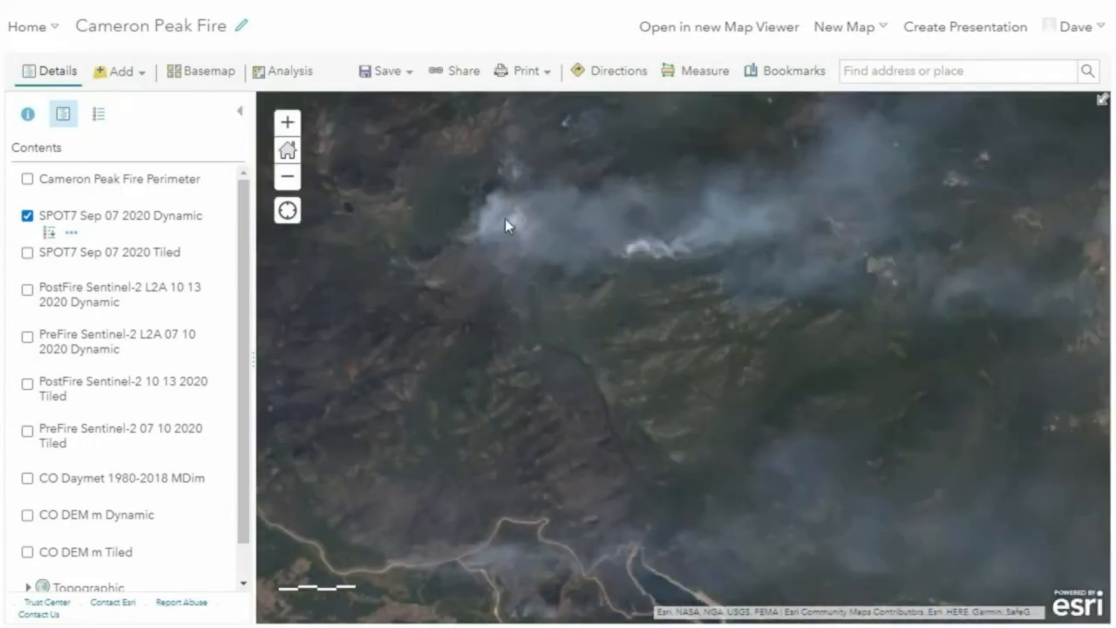
{"action": "left_click_drag", "start_coordinate": [503, 220], "coordinate": [852, 303]}
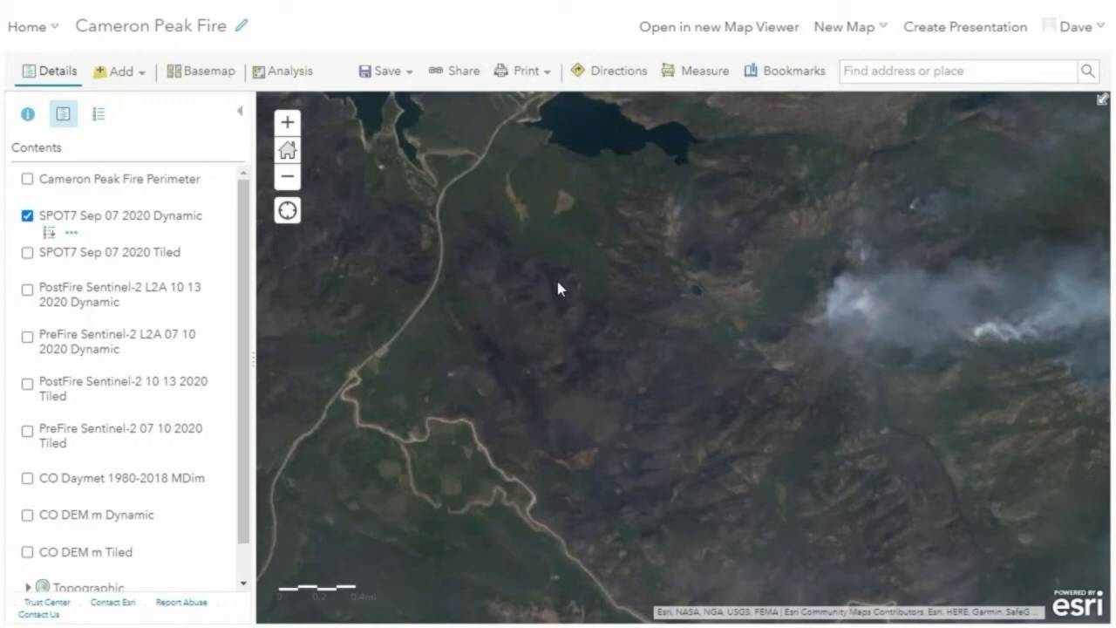
{"action": "left_click", "coordinate": [558, 284]}
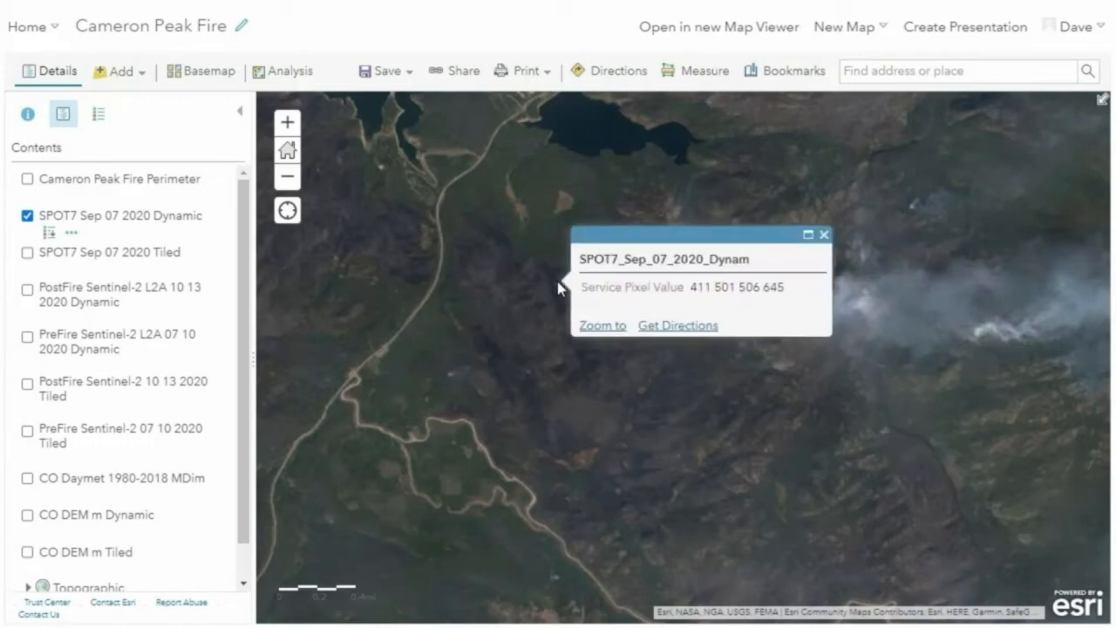
Display the SPOT7 Sep 07 2020 Dynamic layer as a NearInfrared, Red, Green band composite and apply it.
{"action": "left_click", "coordinate": [71, 233]}
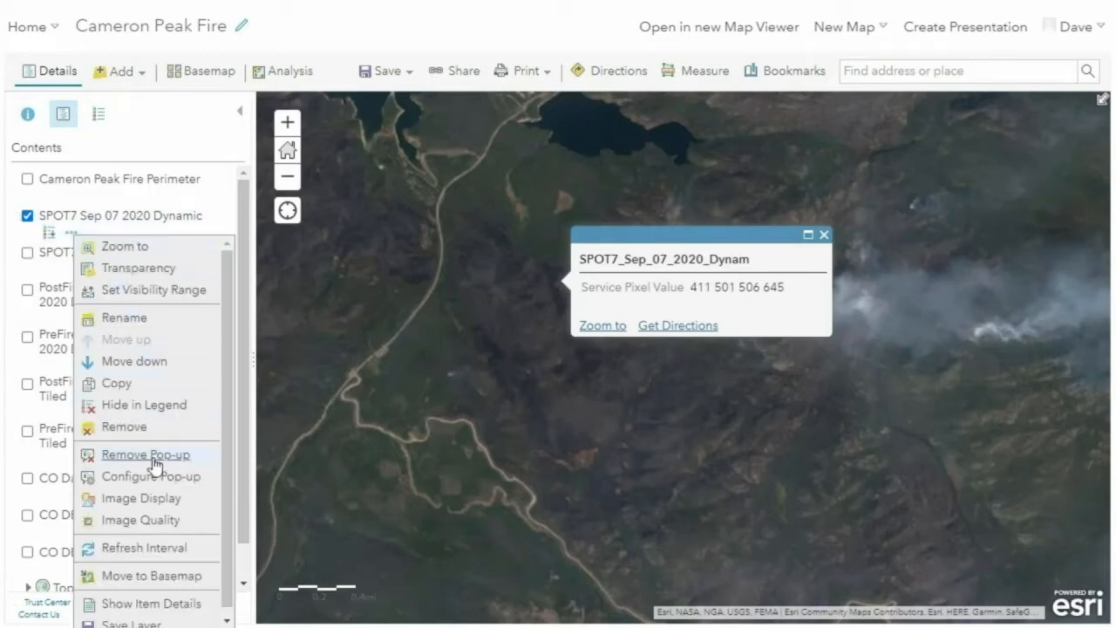
{"action": "left_click", "coordinate": [147, 499]}
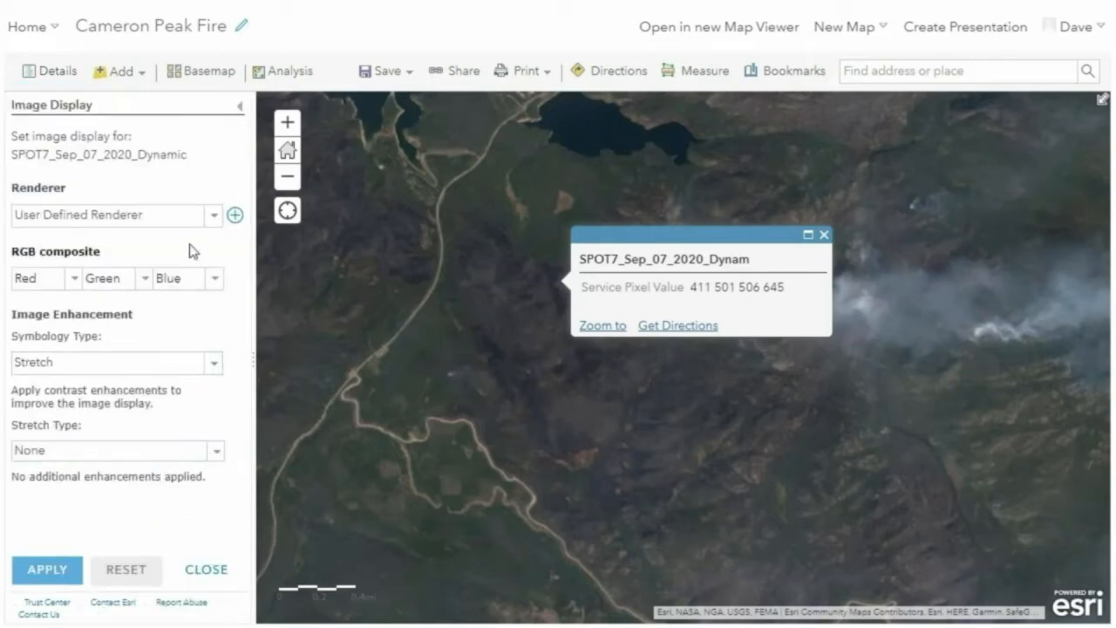
{"action": "left_click", "coordinate": [73, 278]}
{"action": "left_click", "coordinate": [31, 369]}
{"action": "left_click", "coordinate": [142, 282]}
{"action": "left_click", "coordinate": [98, 346]}
{"action": "left_click", "coordinate": [212, 279]}
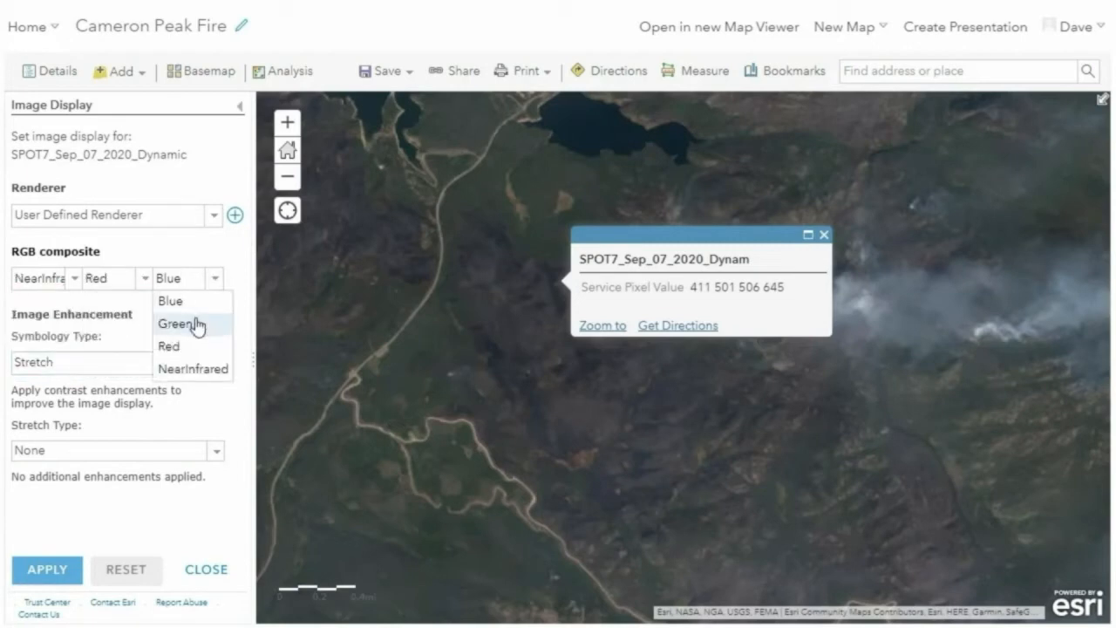
{"action": "left_click", "coordinate": [200, 323]}
{"action": "left_click", "coordinate": [73, 572]}
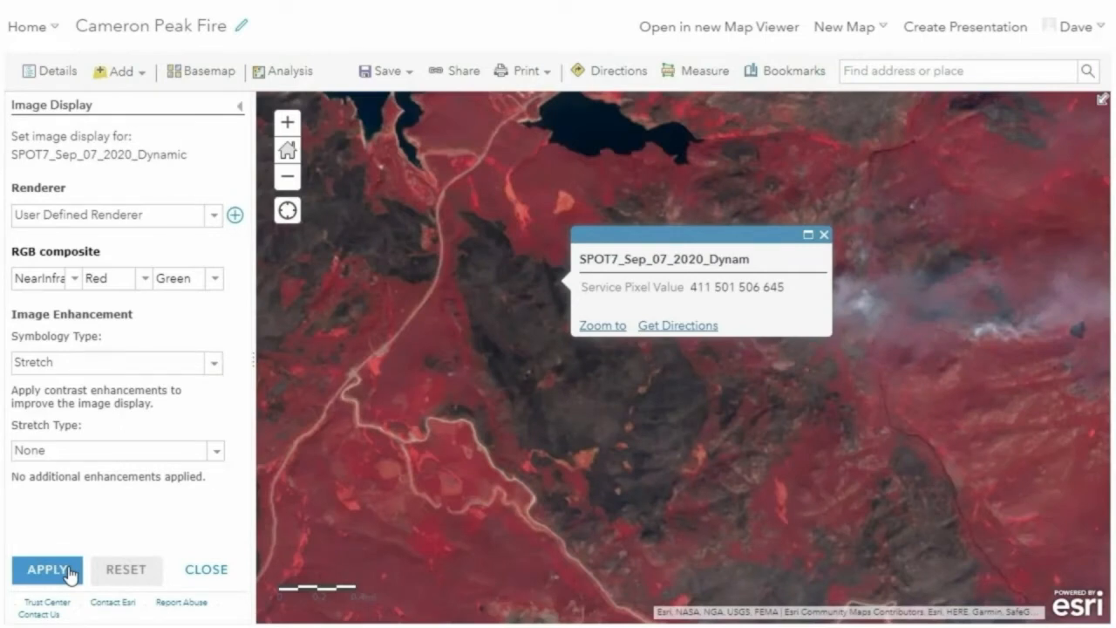
Apply a Percent Clip stretch to the SPOT7 Sep 07 2020 Dynamic layer.
{"action": "left_click", "coordinate": [215, 451]}
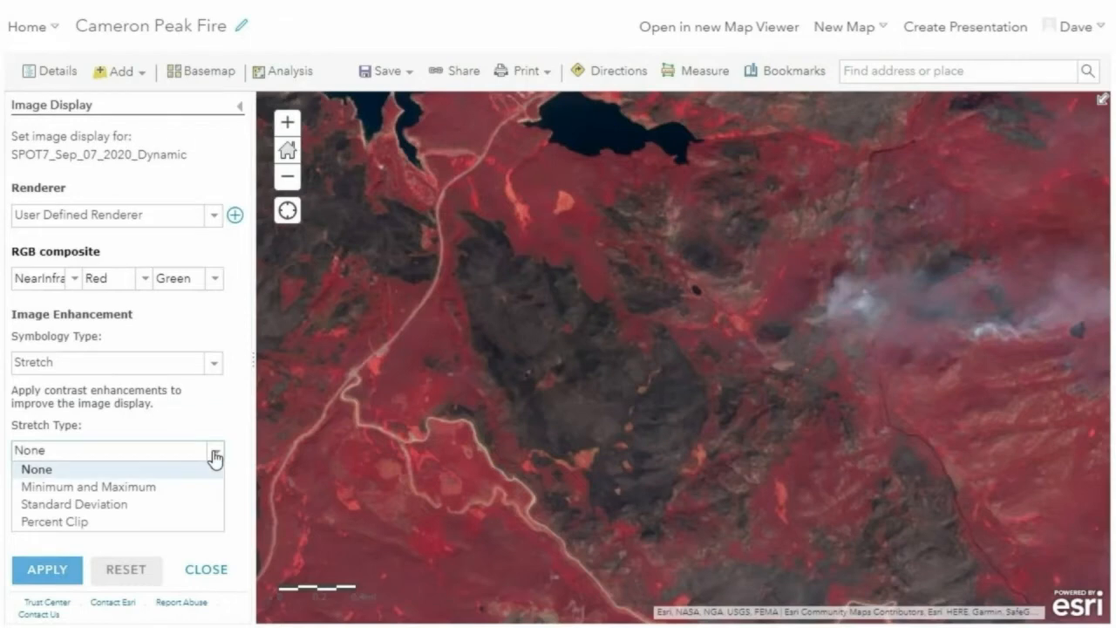
{"action": "left_click", "coordinate": [167, 521]}
{"action": "left_click", "coordinate": [50, 569]}
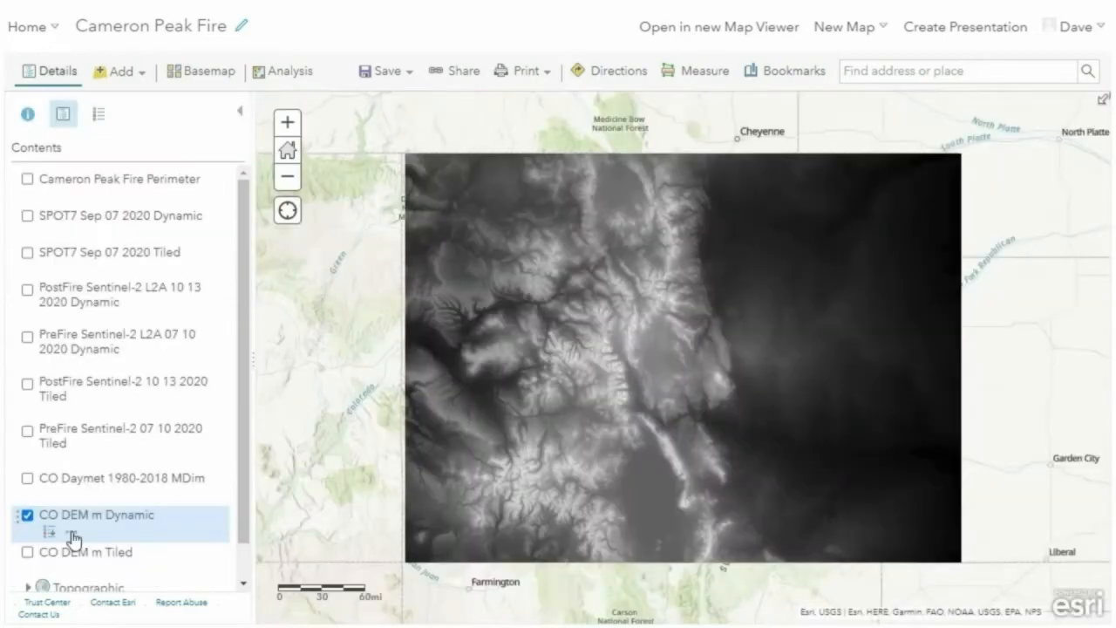
Render the CO DEM m Dynamic layer as Shaded Relief with the Traditional hillshade type.
{"action": "left_click", "coordinate": [70, 535]}
{"action": "left_click", "coordinate": [142, 397]}
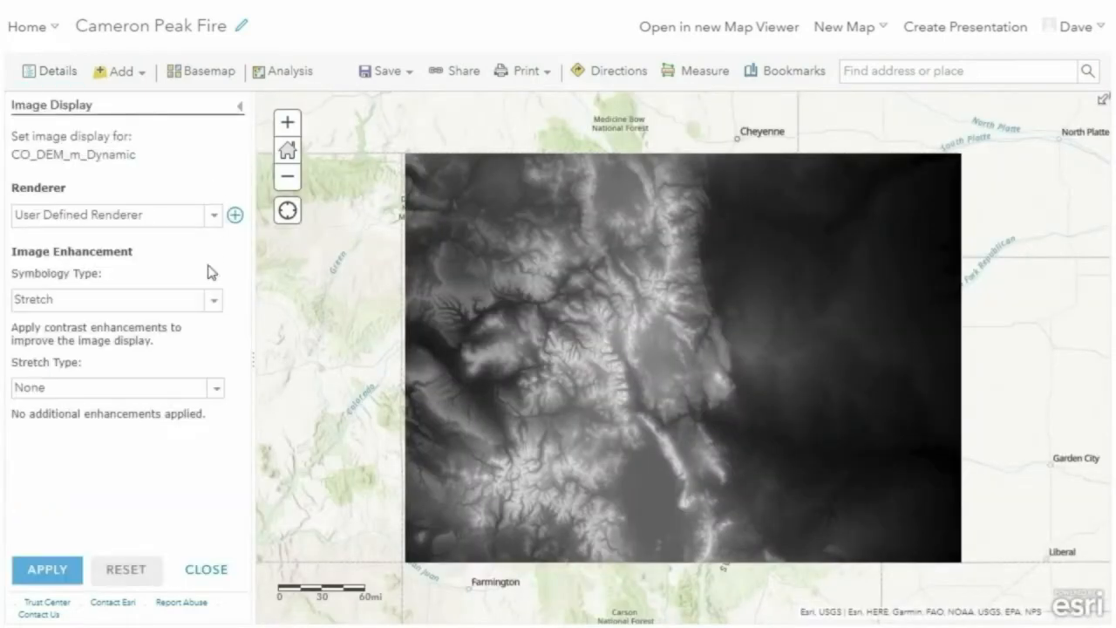
{"action": "left_click", "coordinate": [209, 301]}
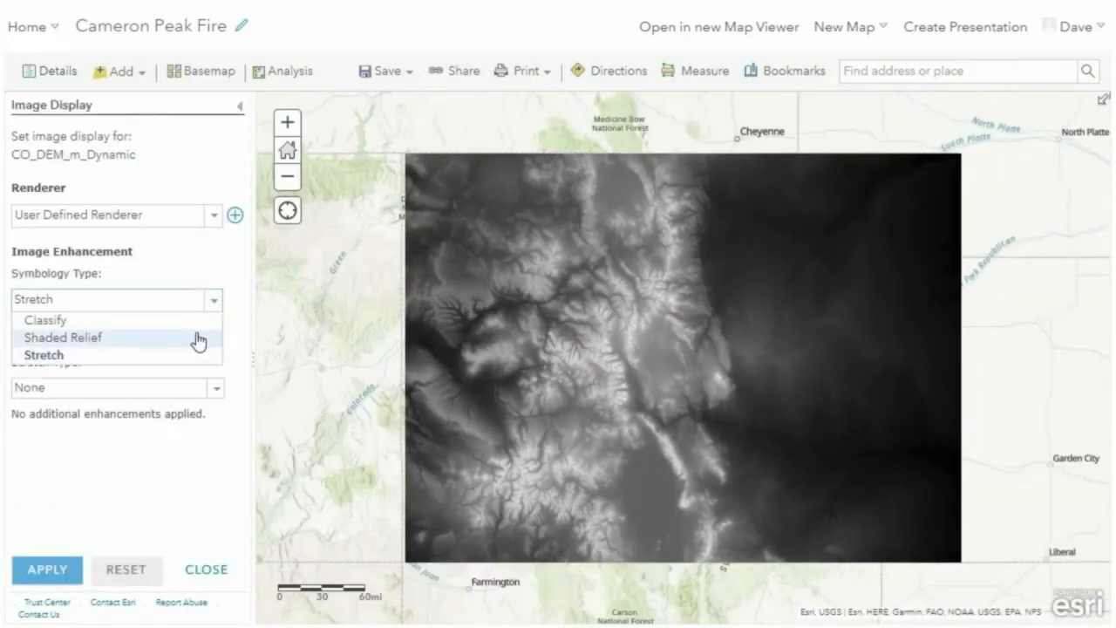
{"action": "left_click", "coordinate": [197, 338]}
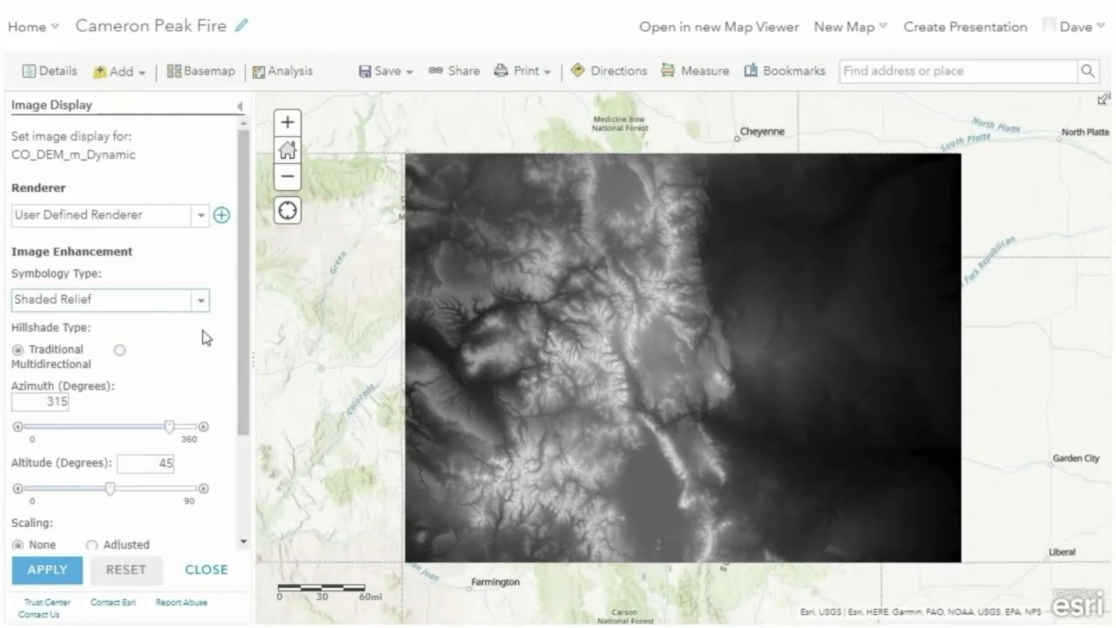
{"action": "left_click", "coordinate": [61, 571]}
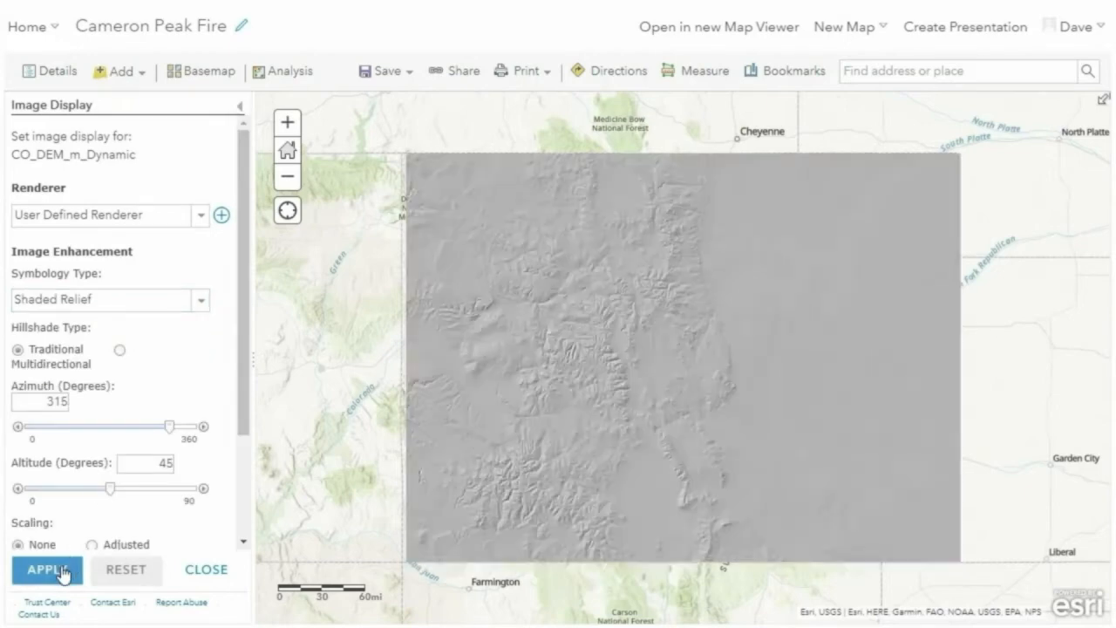
Classify the CO DEM m Dynamic layer into 16 equal-interval classes with the brown-to-teal color ramp and apply it.
{"action": "left_click", "coordinate": [200, 301]}
{"action": "left_click", "coordinate": [178, 319]}
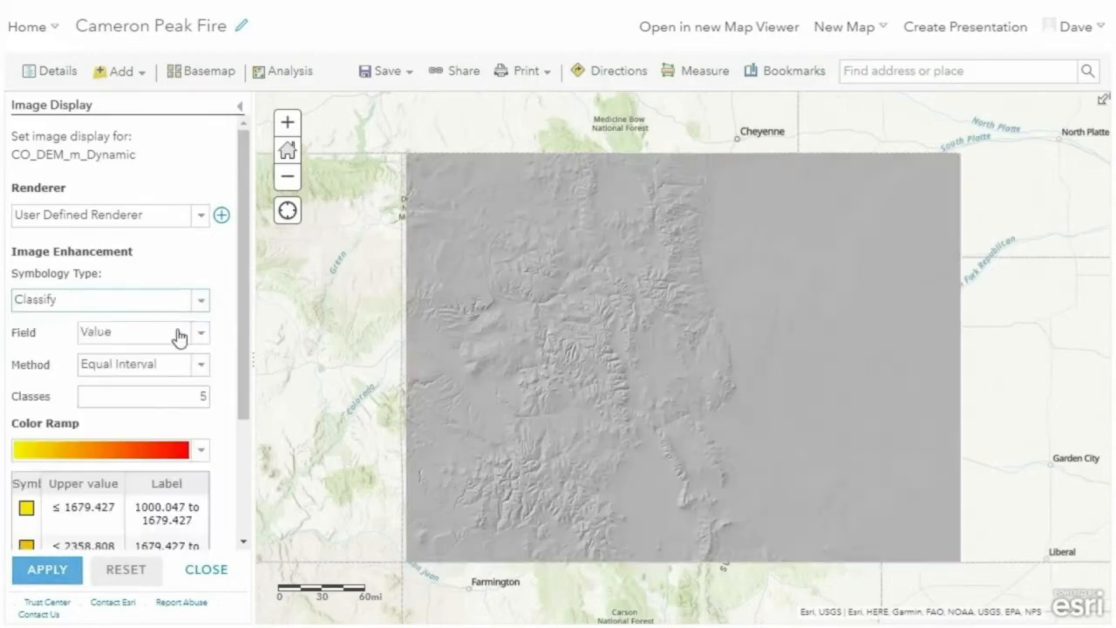
{"action": "left_click", "coordinate": [198, 395]}
{"action": "double_click", "coordinate": [197, 395]}
{"action": "type", "text": "16"}
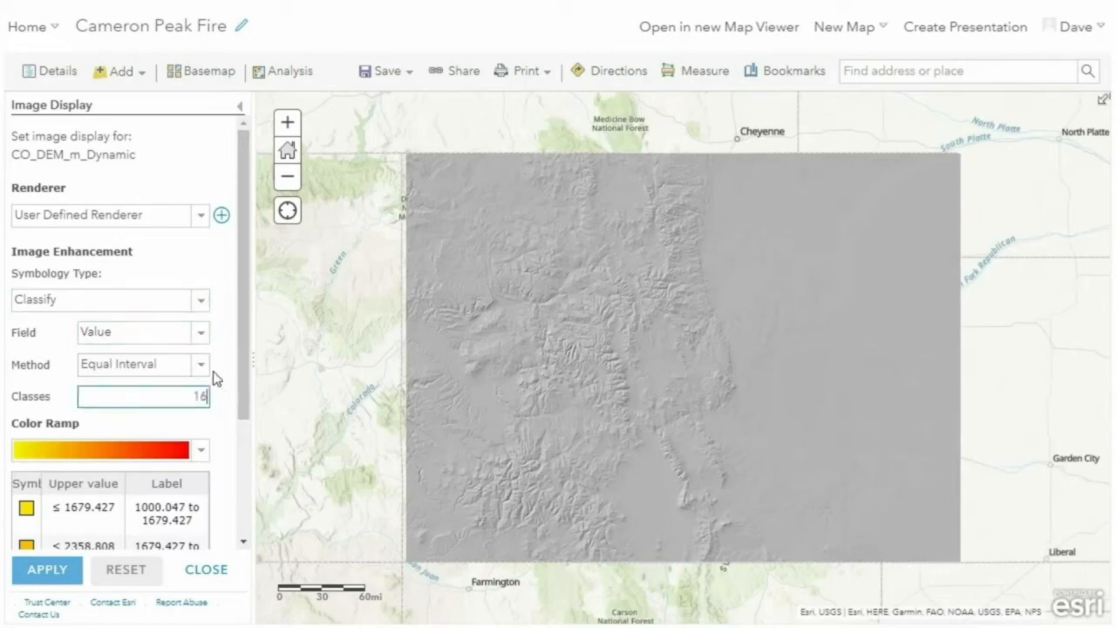
{"action": "left_click", "coordinate": [200, 449]}
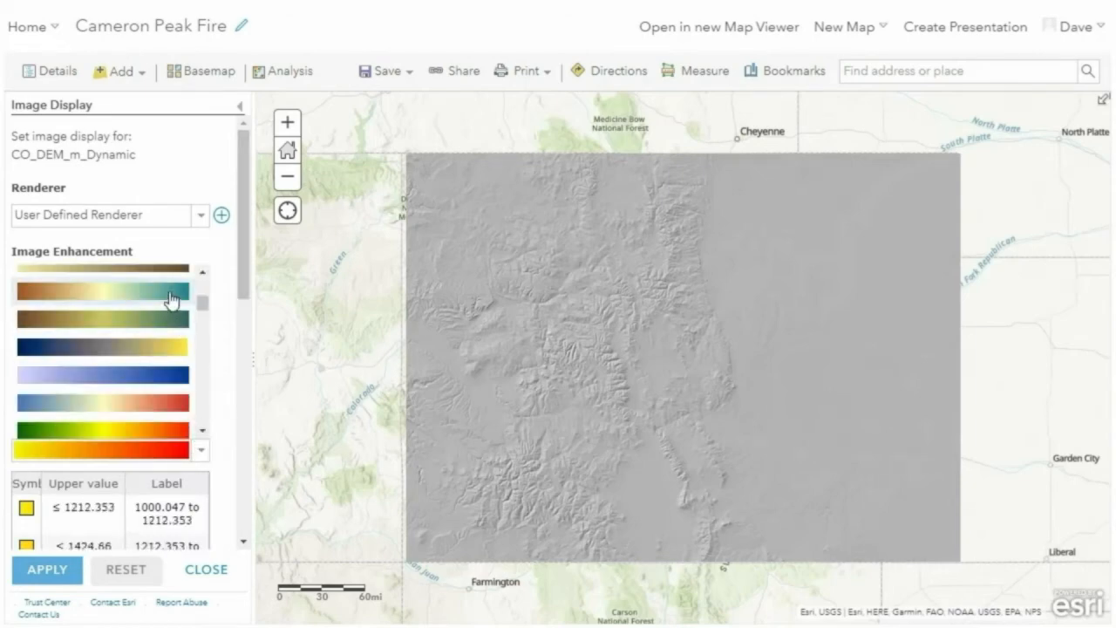
{"action": "left_click", "coordinate": [171, 301]}
{"action": "left_click", "coordinate": [53, 576]}
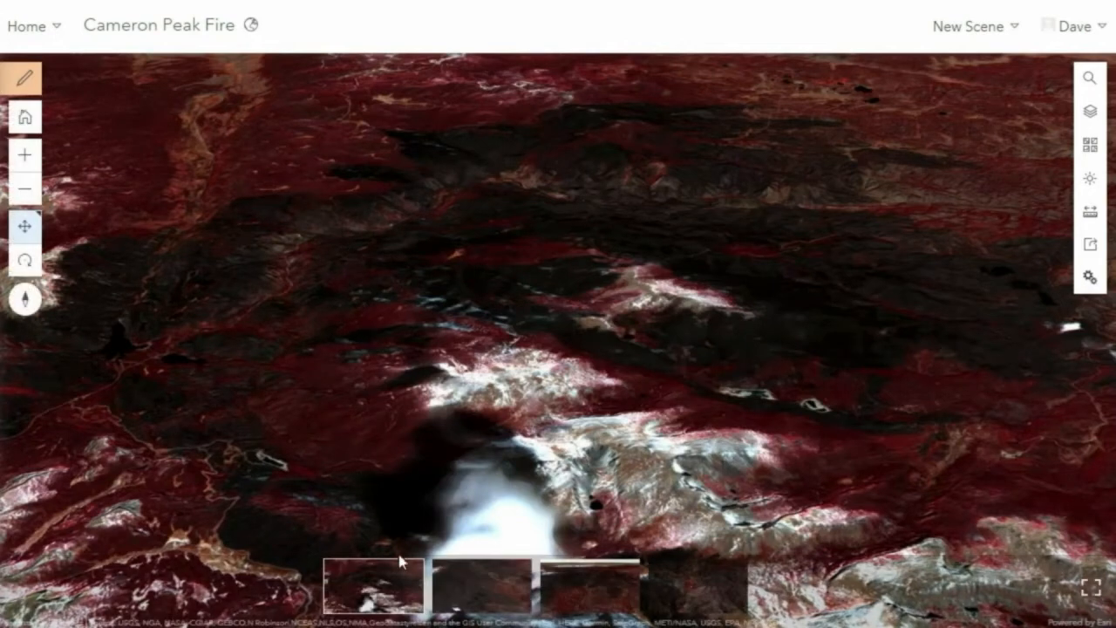
In the Cameron Peak Fire scene, view the burn area through the Med, Med2 and Large slides and return to Med2.
{"action": "left_click", "coordinate": [468, 593]}
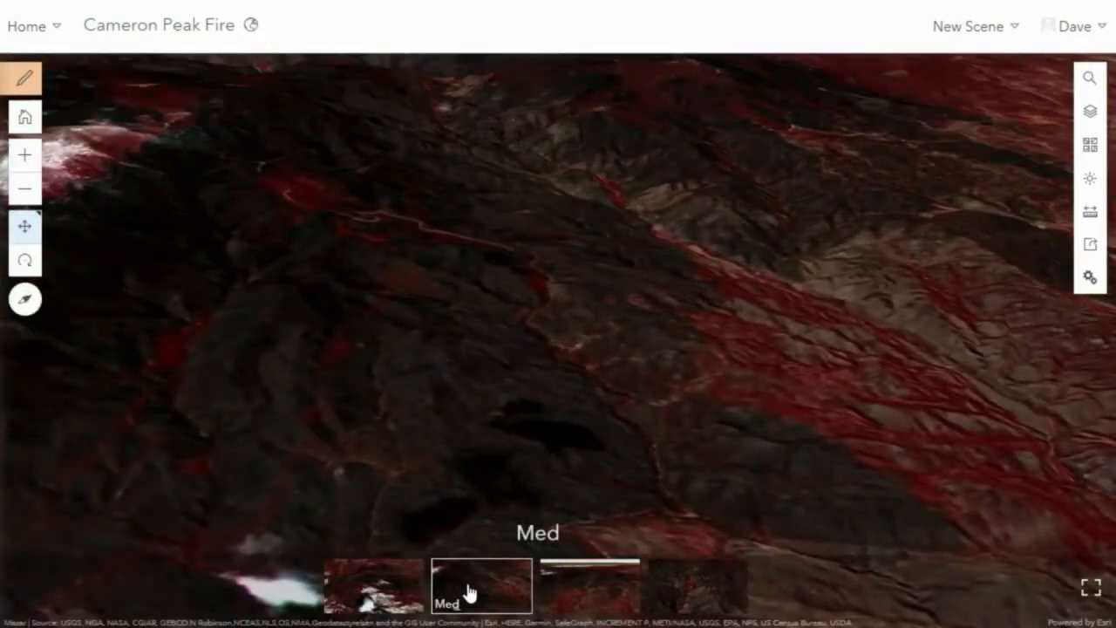
{"action": "left_click", "coordinate": [563, 595]}
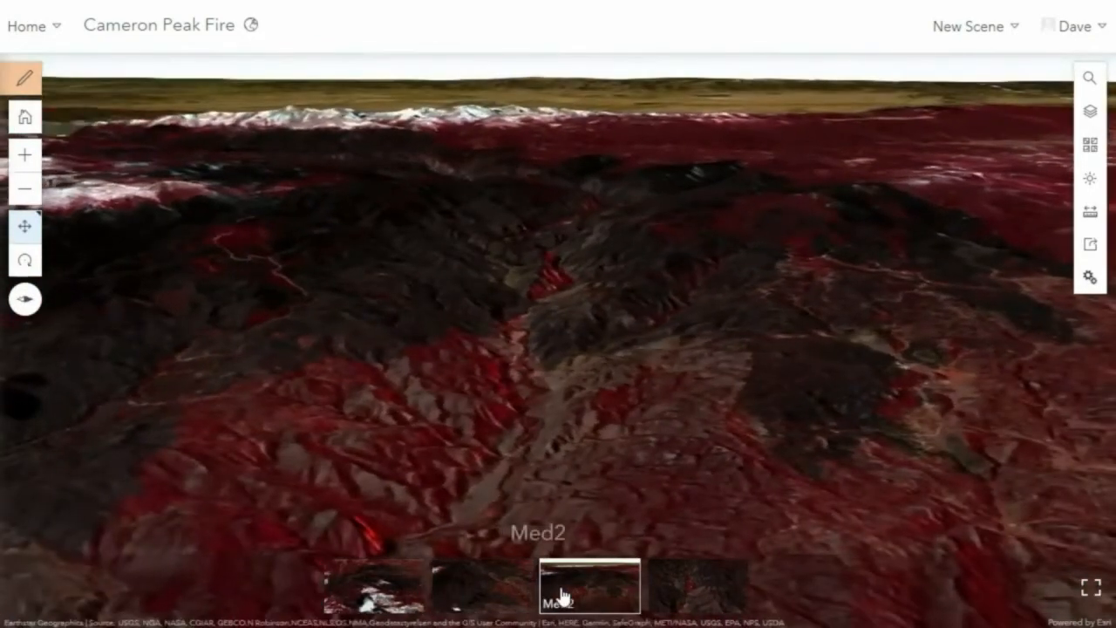
{"action": "left_click", "coordinate": [672, 584]}
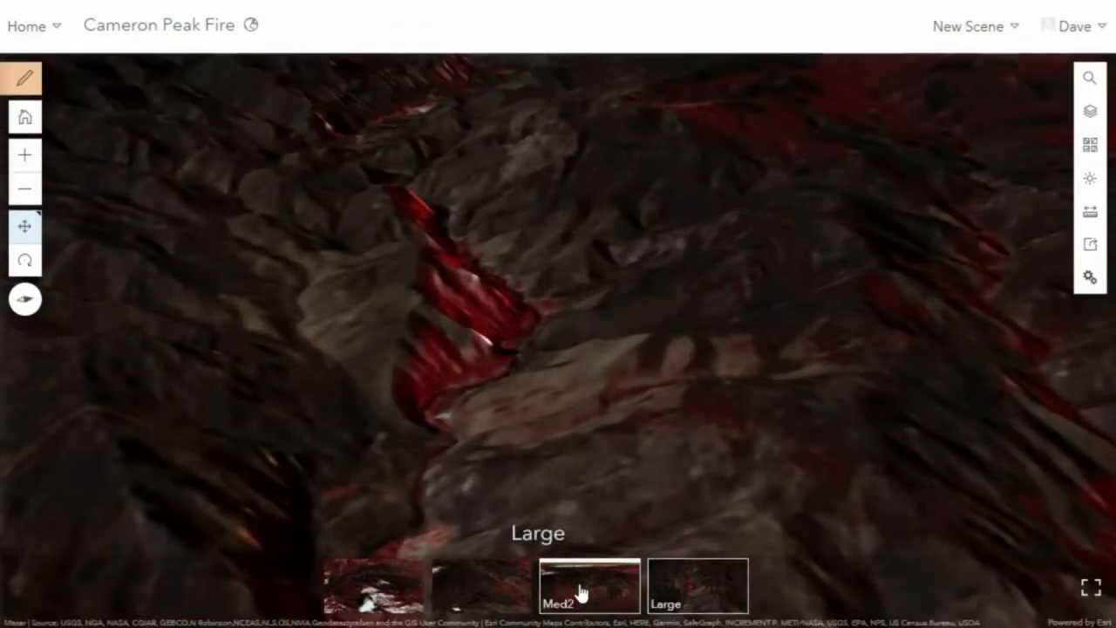
{"action": "left_click", "coordinate": [581, 593]}
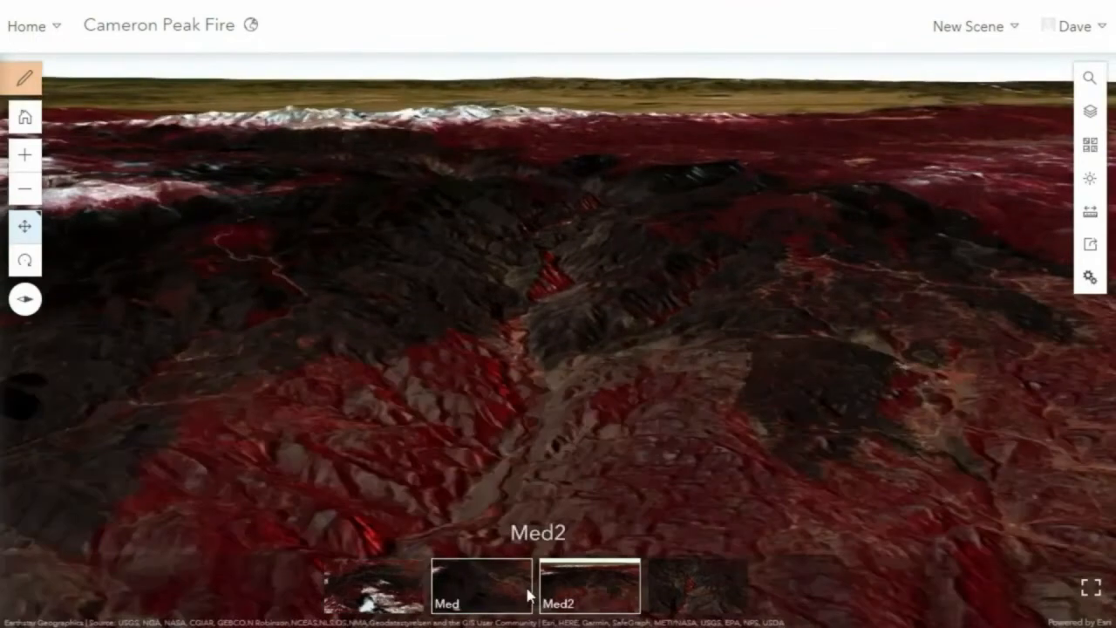
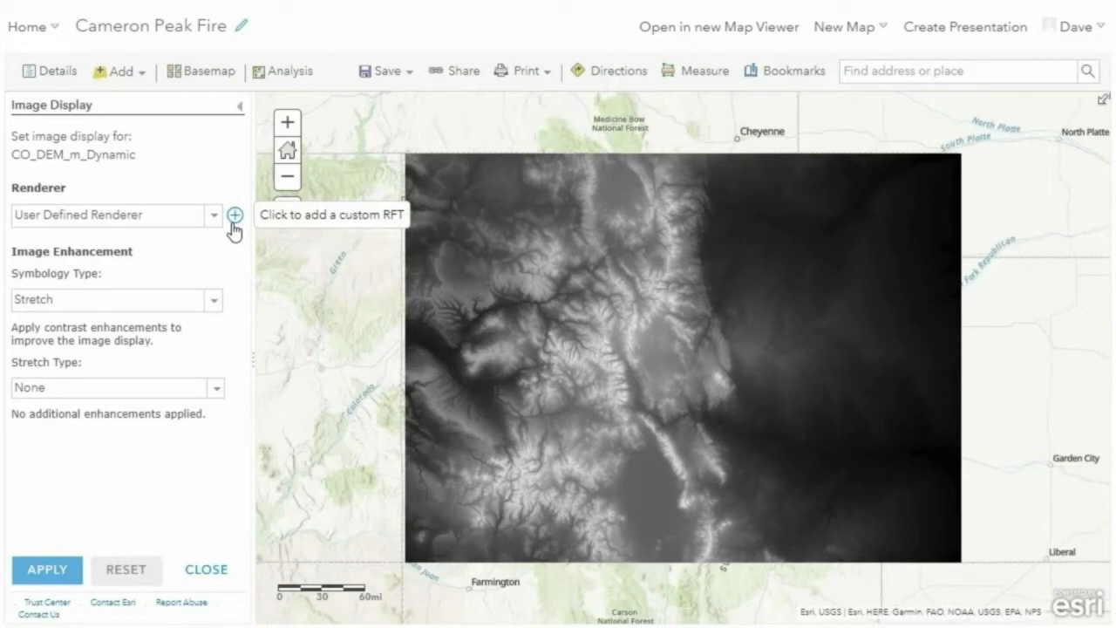
Find the Aspect-Slope raster function template, apply it to CO DEM m Dynamic as a custom renderer and inspect the mountains up close.
{"action": "left_click", "coordinate": [234, 215]}
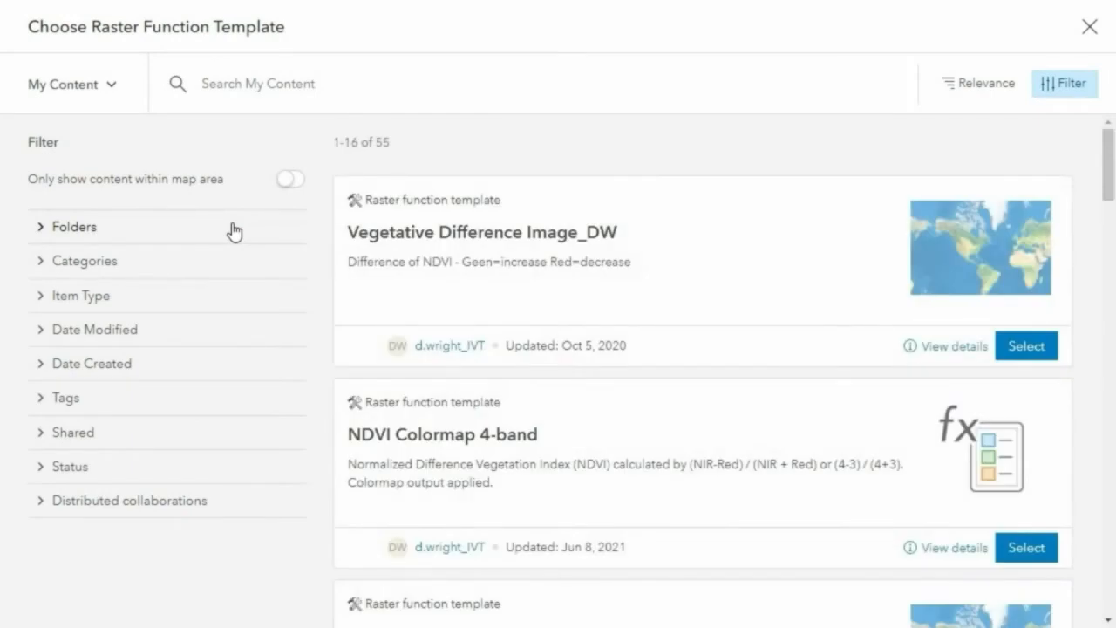
{"action": "left_click", "coordinate": [322, 87]}
{"action": "type", "text": "aspect"}
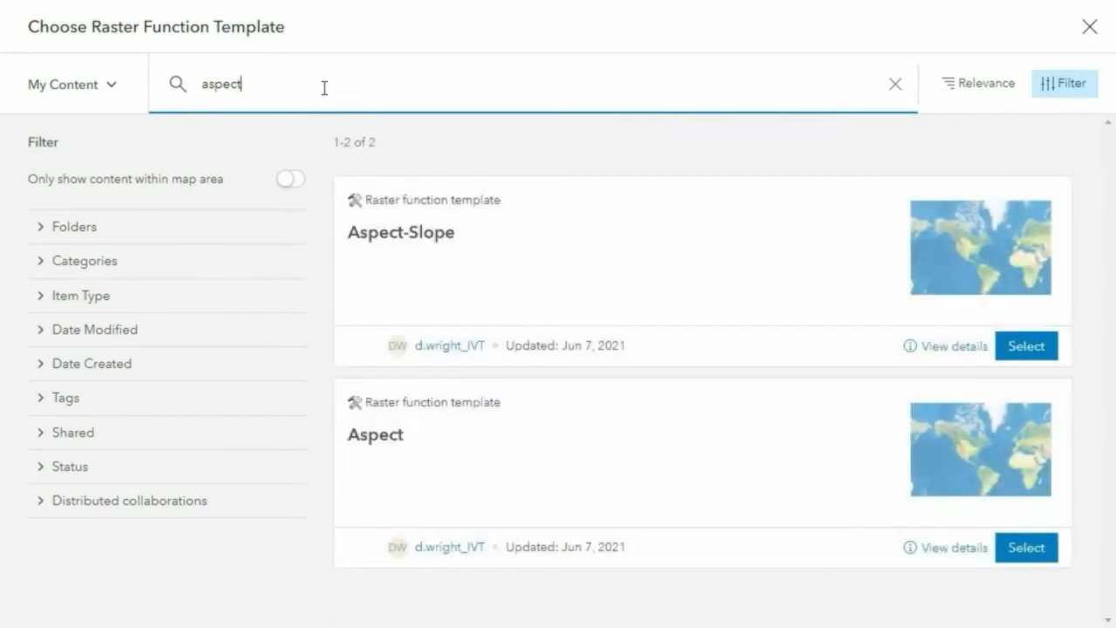
{"action": "left_click", "coordinate": [1019, 349]}
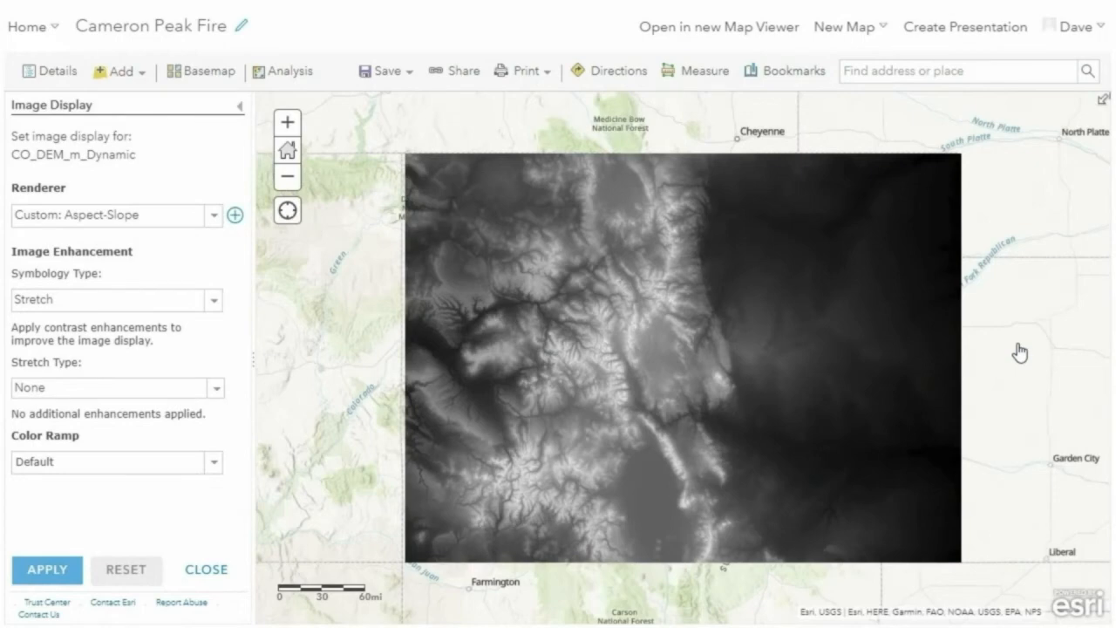
{"action": "left_click", "coordinate": [35, 573]}
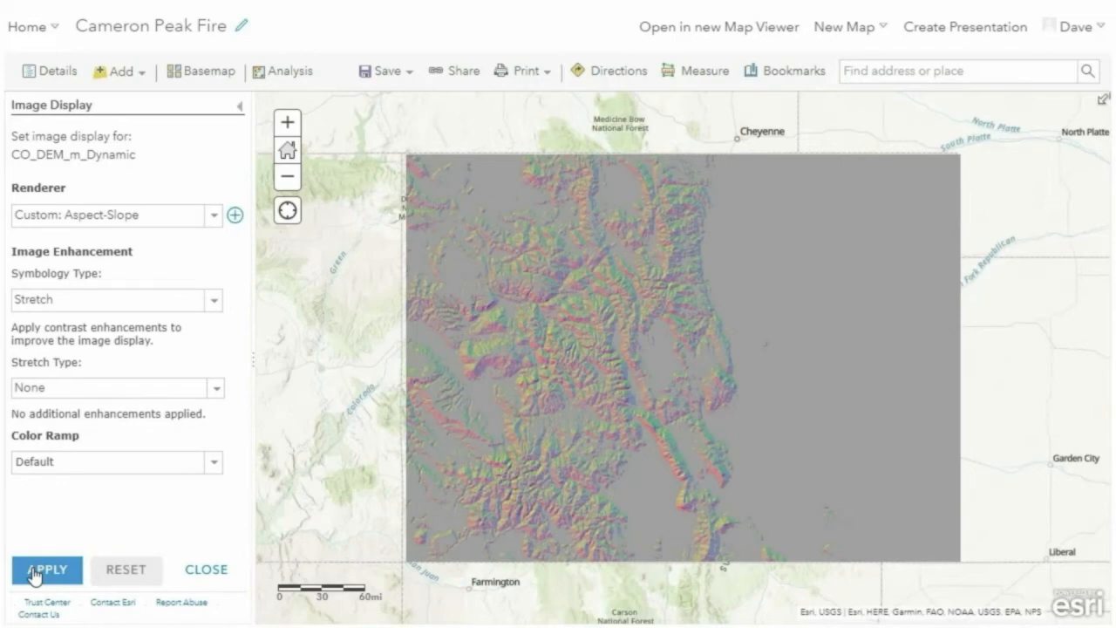
{"action": "left_click_drag", "start_coordinate": [523, 330], "coordinate": [615, 418]}
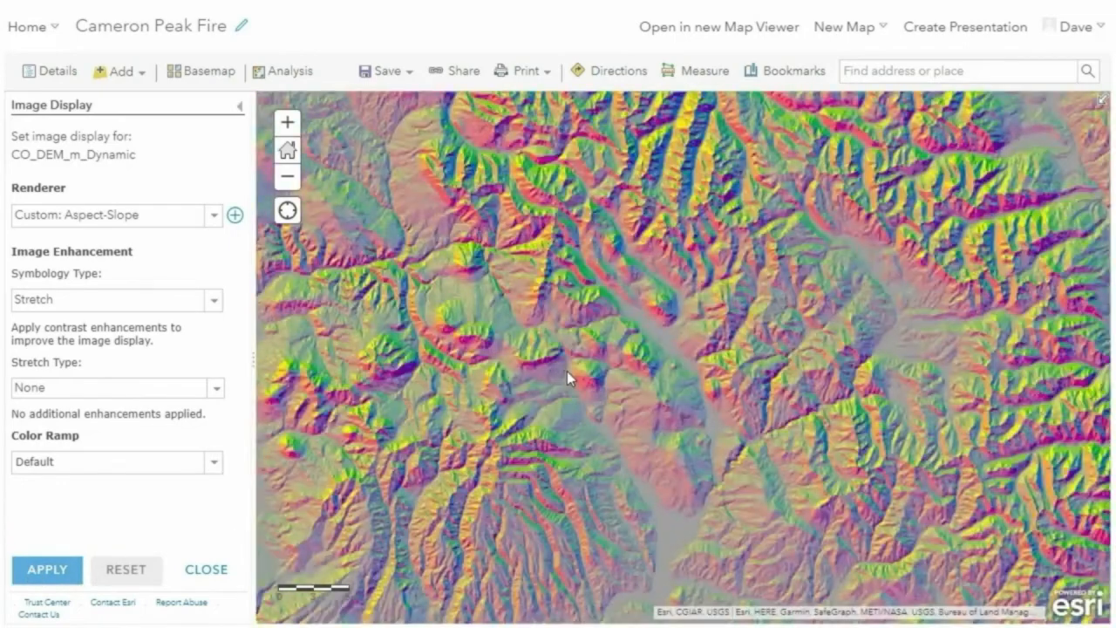
{"action": "left_click_drag", "start_coordinate": [546, 248], "coordinate": [613, 301]}
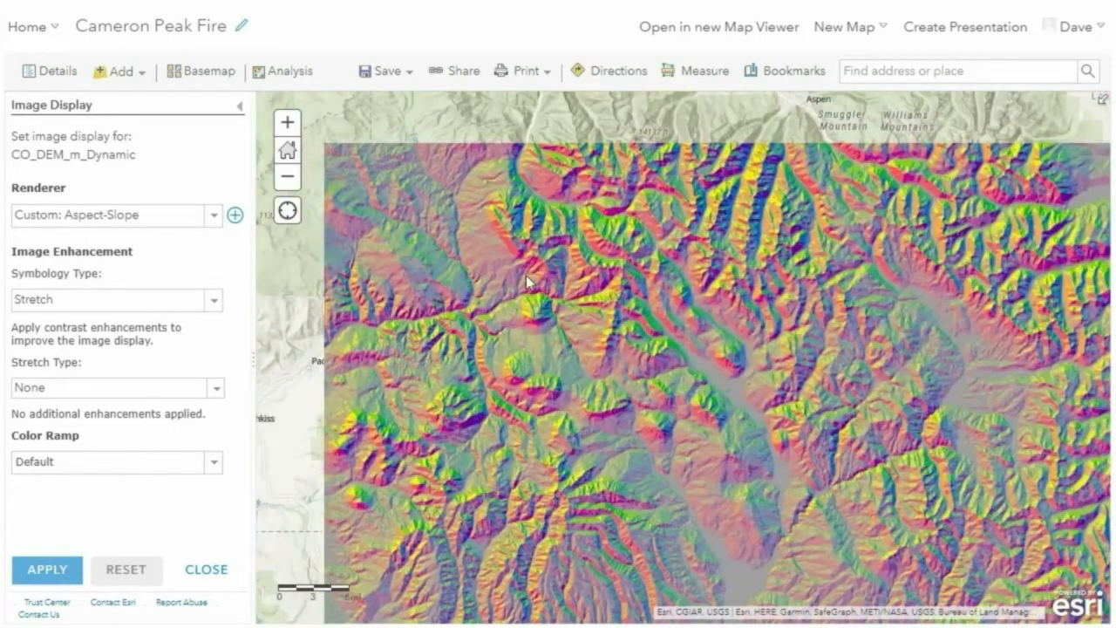
{"action": "left_click_drag", "start_coordinate": [527, 280], "coordinate": [603, 326]}
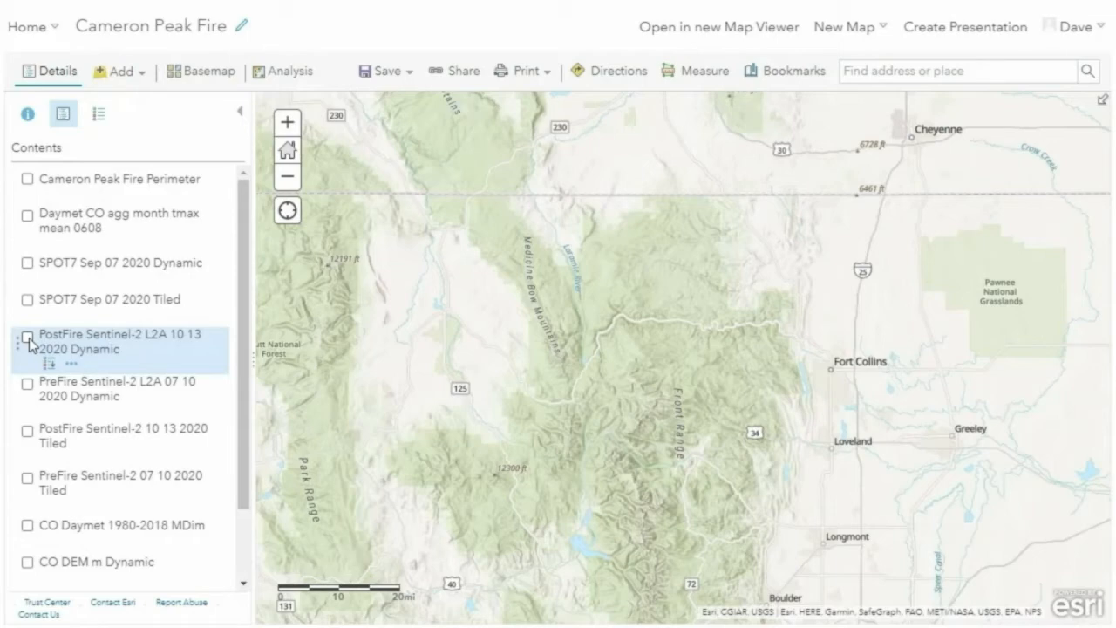
Turn on the PostFire Sentinel-2 L2A 10 13 2020 Dynamic layer and review the settings of its item page.
{"action": "left_click", "coordinate": [28, 338]}
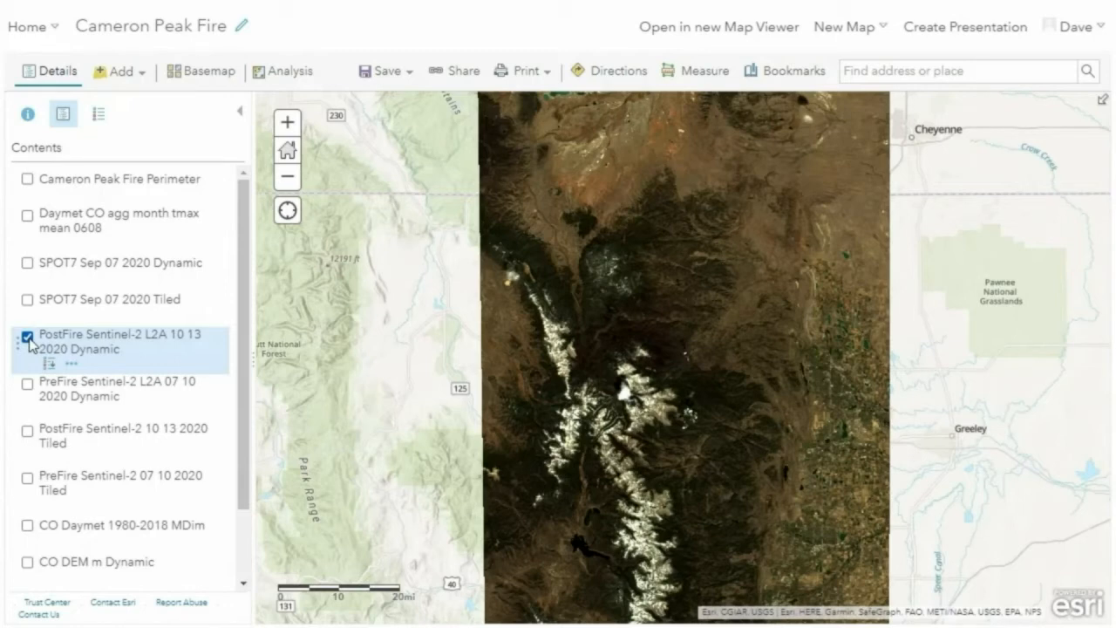
{"action": "left_click", "coordinate": [71, 363]}
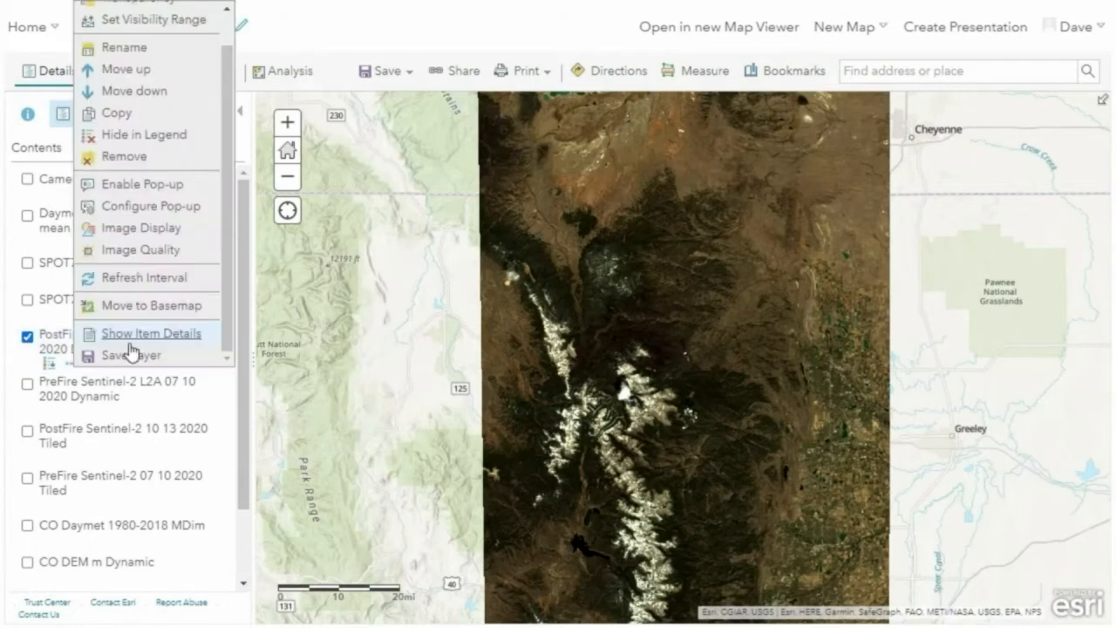
{"action": "left_click", "coordinate": [130, 345]}
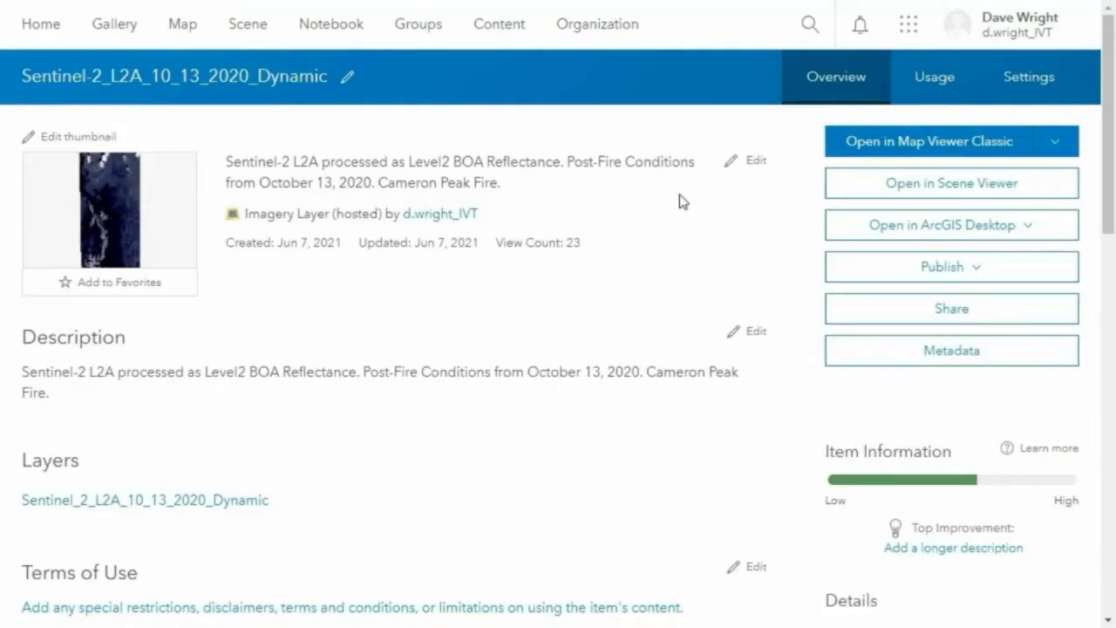
{"action": "left_click", "coordinate": [1047, 81]}
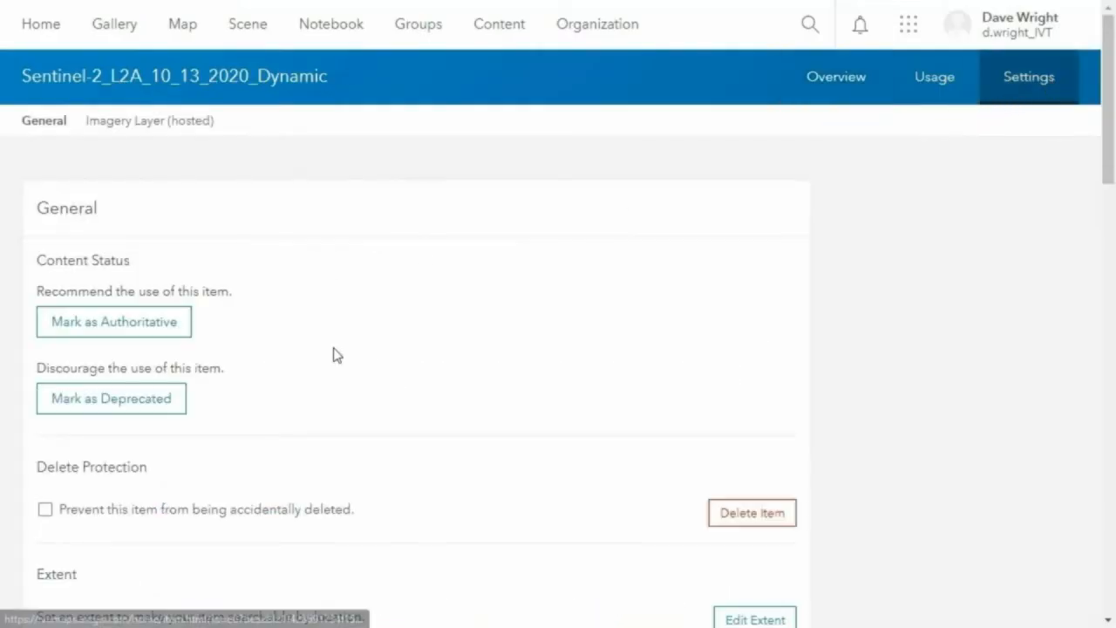
{"action": "scroll", "coordinate": [312, 352], "scroll_direction": "down", "scroll_amount": 3}
{"action": "scroll", "coordinate": [314, 366], "scroll_direction": "down", "scroll_amount": 12}
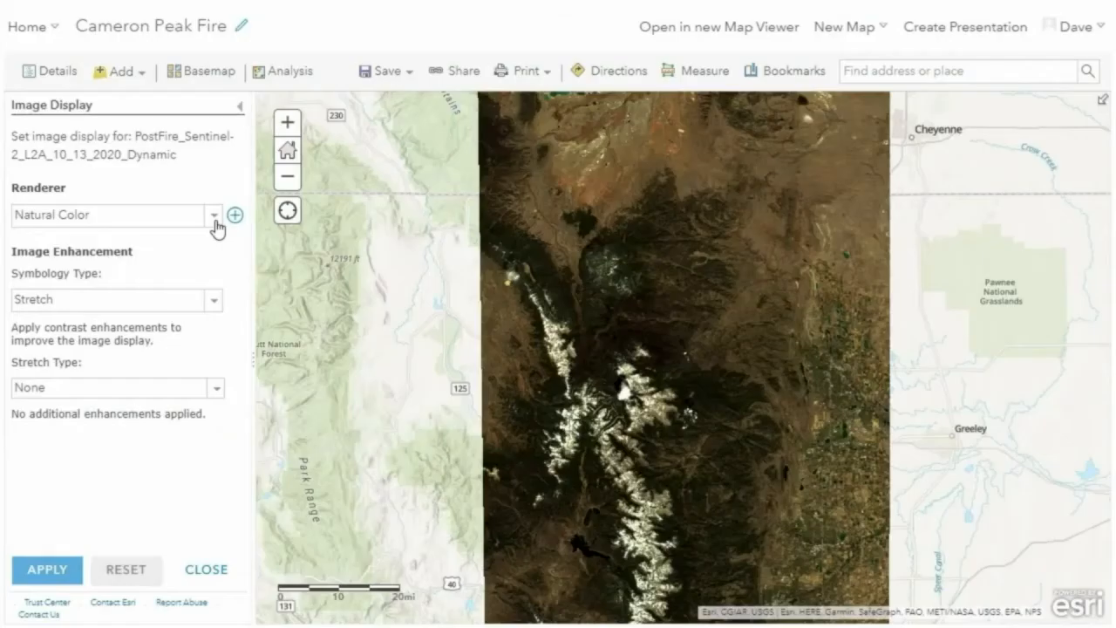
Apply the Agriculture renderer to the PostFire Sentinel-2 L2A 10 13 2020 Dynamic layer and inspect the burn scar.
{"action": "left_click", "coordinate": [214, 215]}
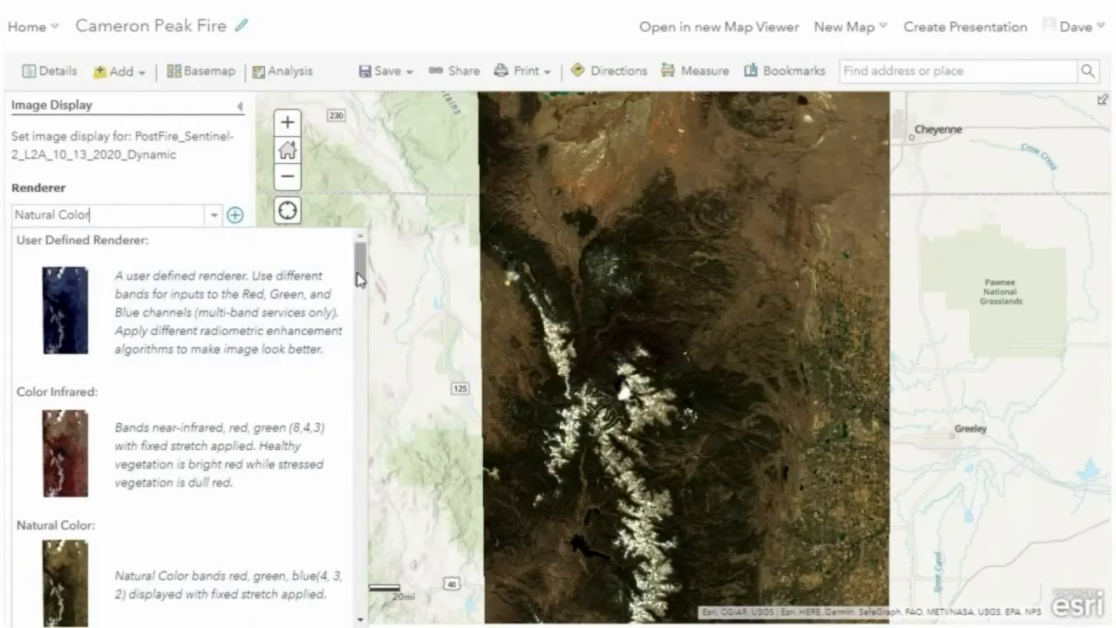
{"action": "left_click_drag", "start_coordinate": [360, 282], "coordinate": [370, 354]}
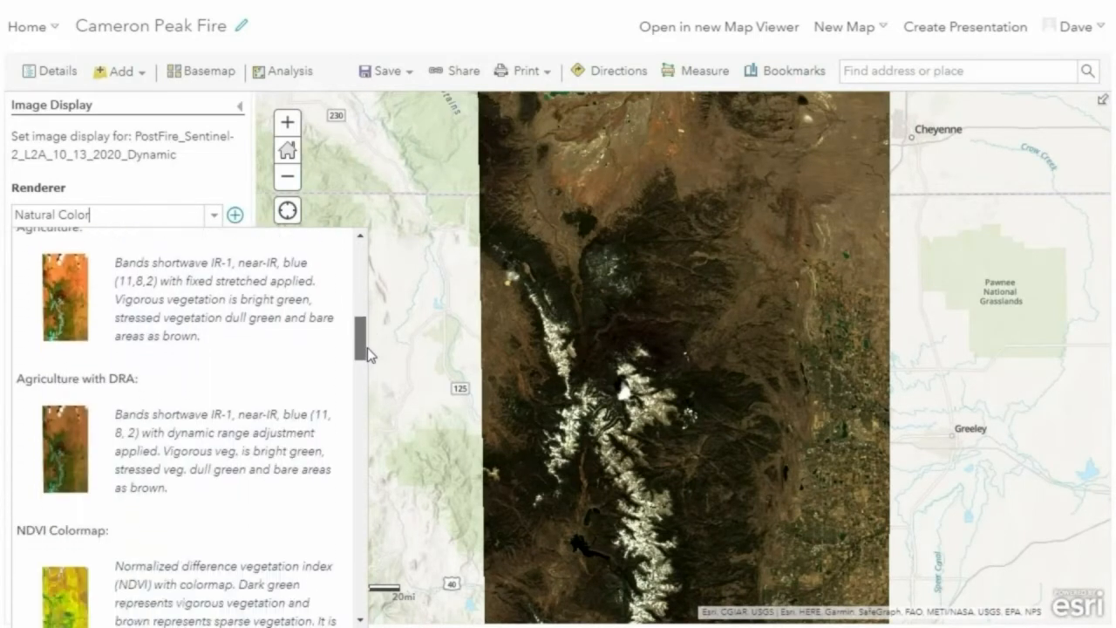
{"action": "left_click", "coordinate": [292, 320]}
{"action": "left_click", "coordinate": [48, 573]}
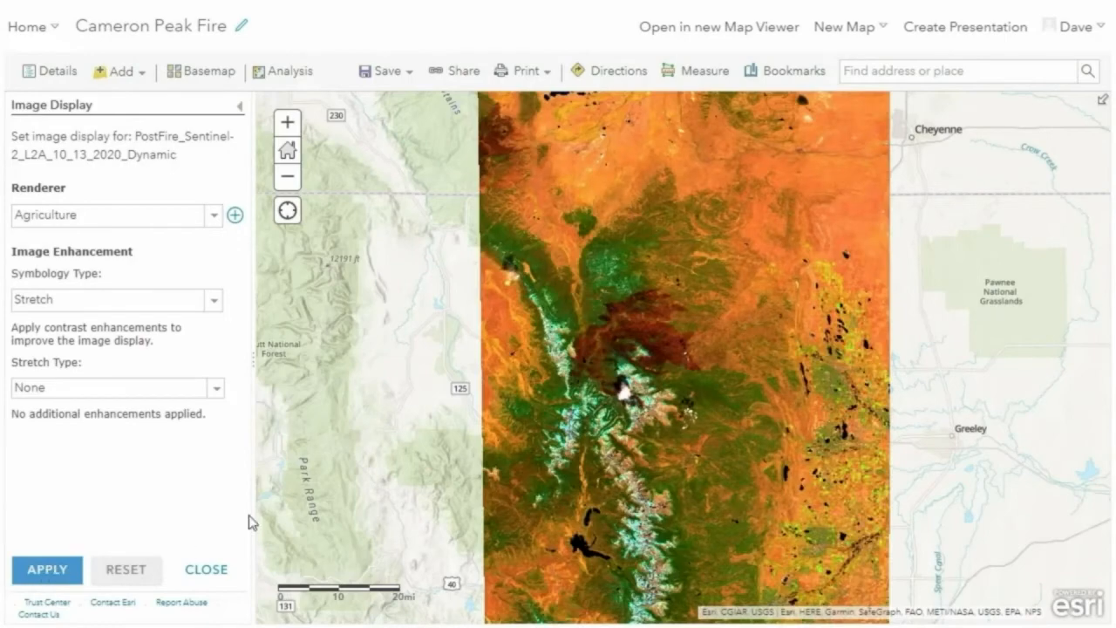
{"action": "left_click_drag", "start_coordinate": [534, 256], "coordinate": [726, 416]}
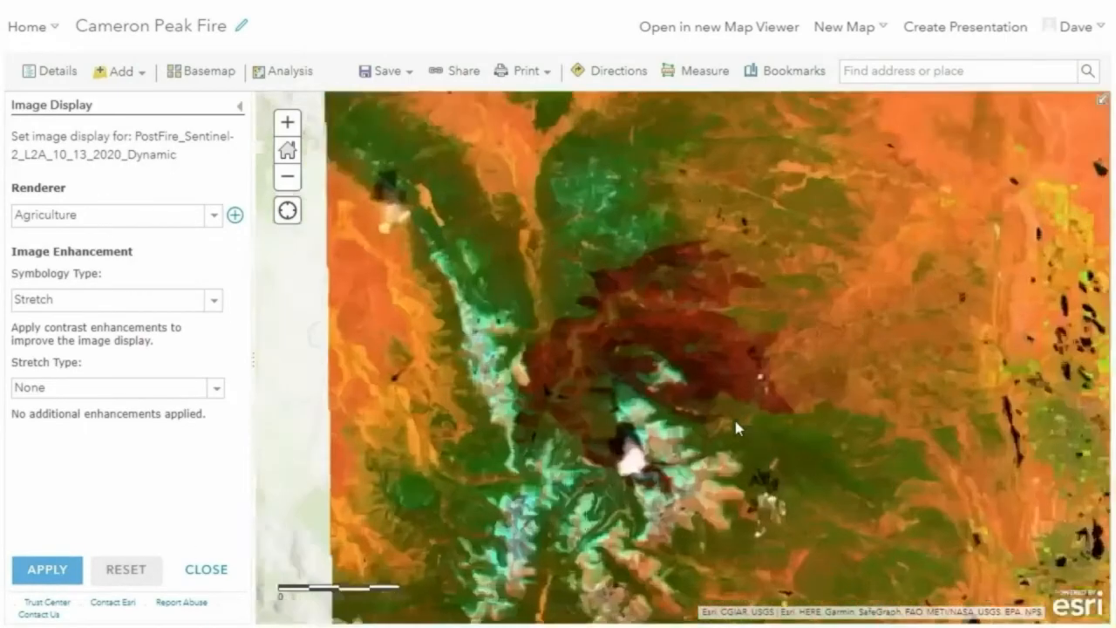
Apply the NDVI Colormap renderer to the PostFire Sentinel-2 L2A 10 13 2020 Dynamic layer.
{"action": "left_click", "coordinate": [209, 217]}
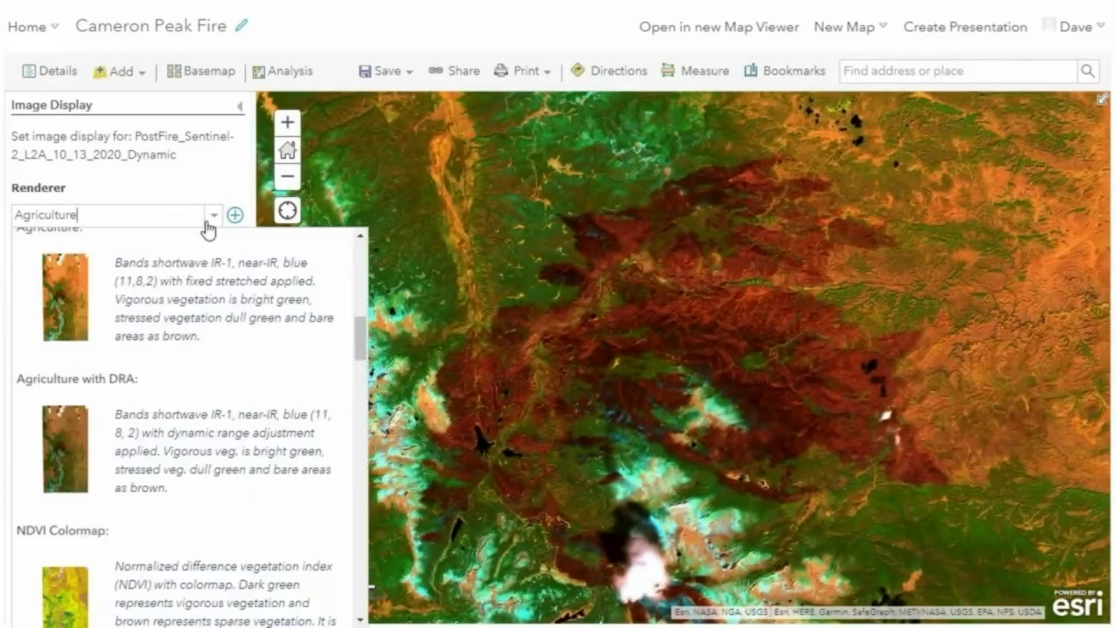
{"action": "left_click", "coordinate": [248, 555]}
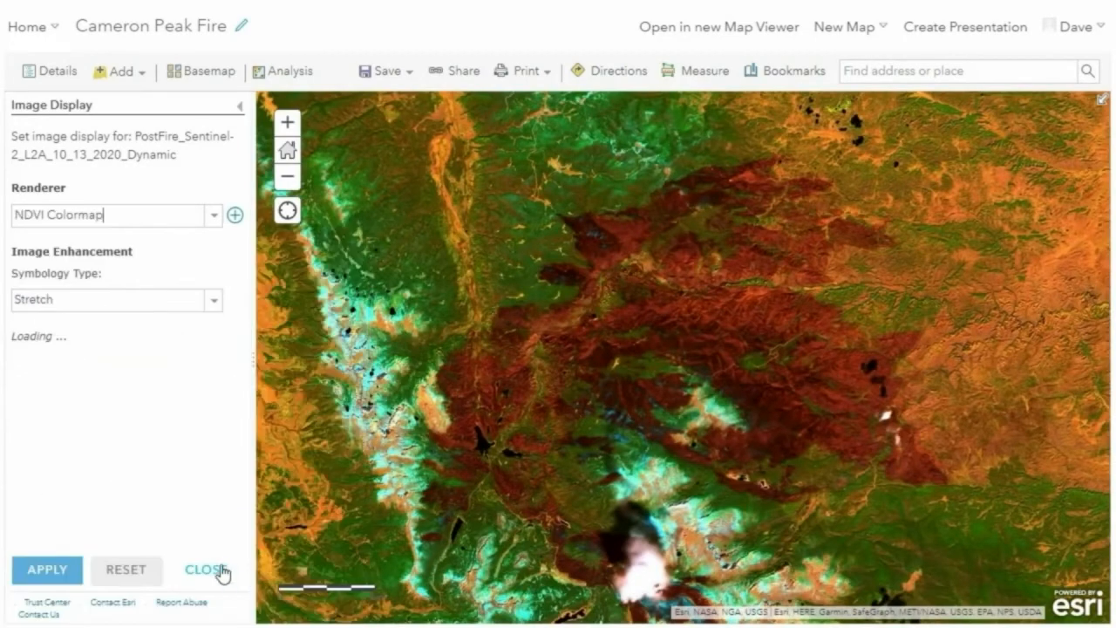
{"action": "left_click", "coordinate": [51, 571]}
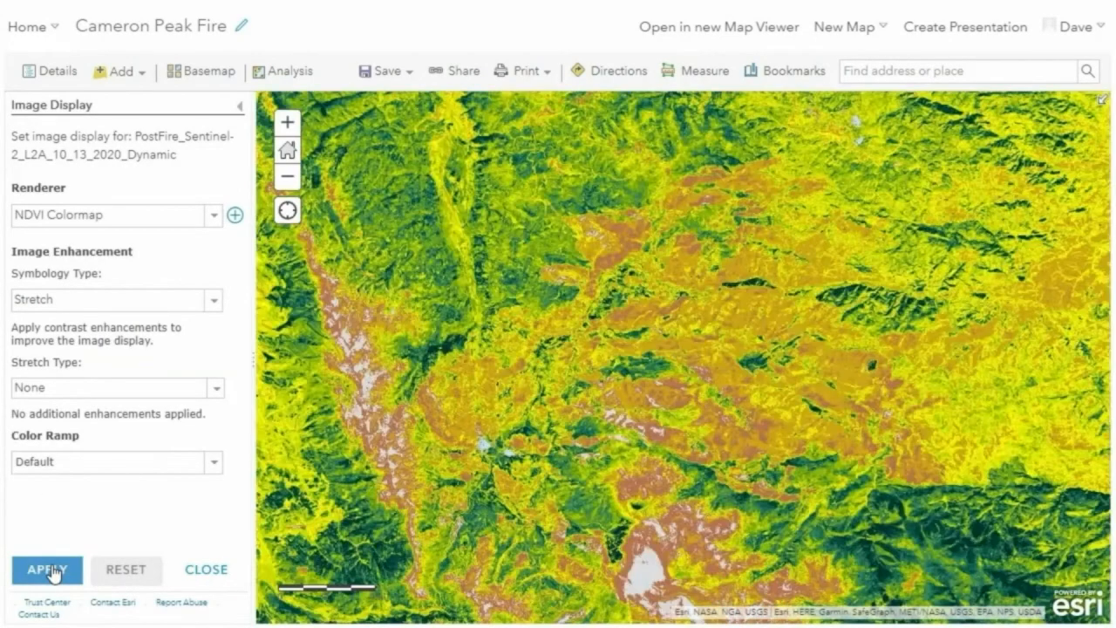
Apply another renderer from further down the list to the post-fire layer so healthy vegetation displays in dark red.
{"action": "left_click", "coordinate": [213, 215]}
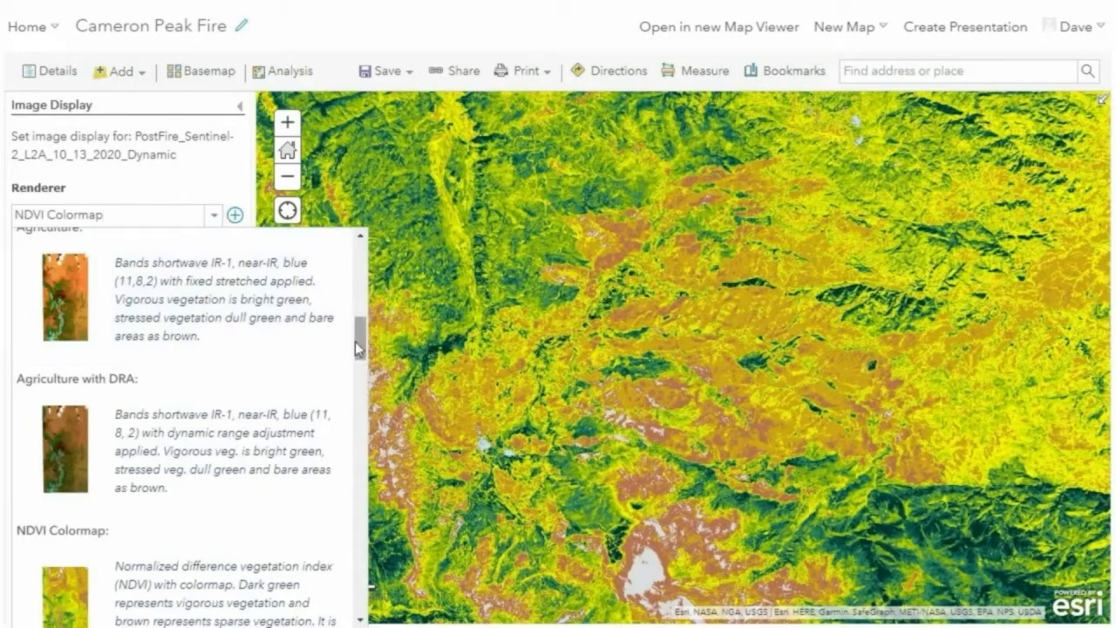
{"action": "scroll", "coordinate": [365, 343], "scroll_direction": "up", "scroll_amount": 1}
{"action": "left_click_drag", "start_coordinate": [365, 346], "coordinate": [374, 440]}
{"action": "left_click", "coordinate": [241, 408]}
{"action": "left_click", "coordinate": [72, 583]}
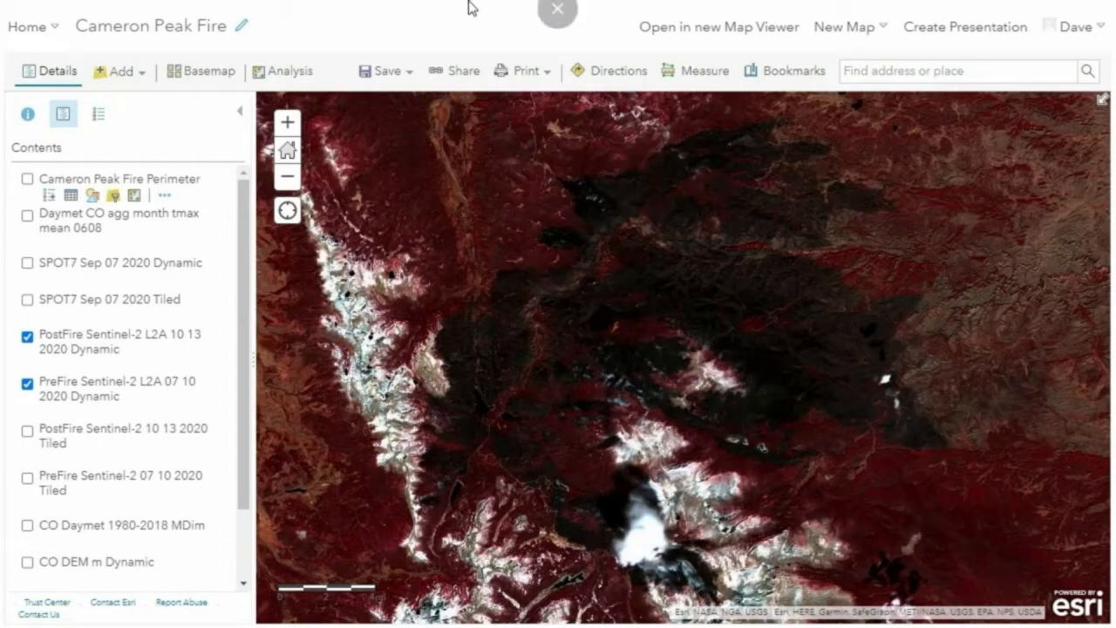
Open the raster analysis tools and review the Analyze Image, Analyze Terrain, Deep Learning and Multidimensional Analysis categories.
{"action": "left_click", "coordinate": [302, 77]}
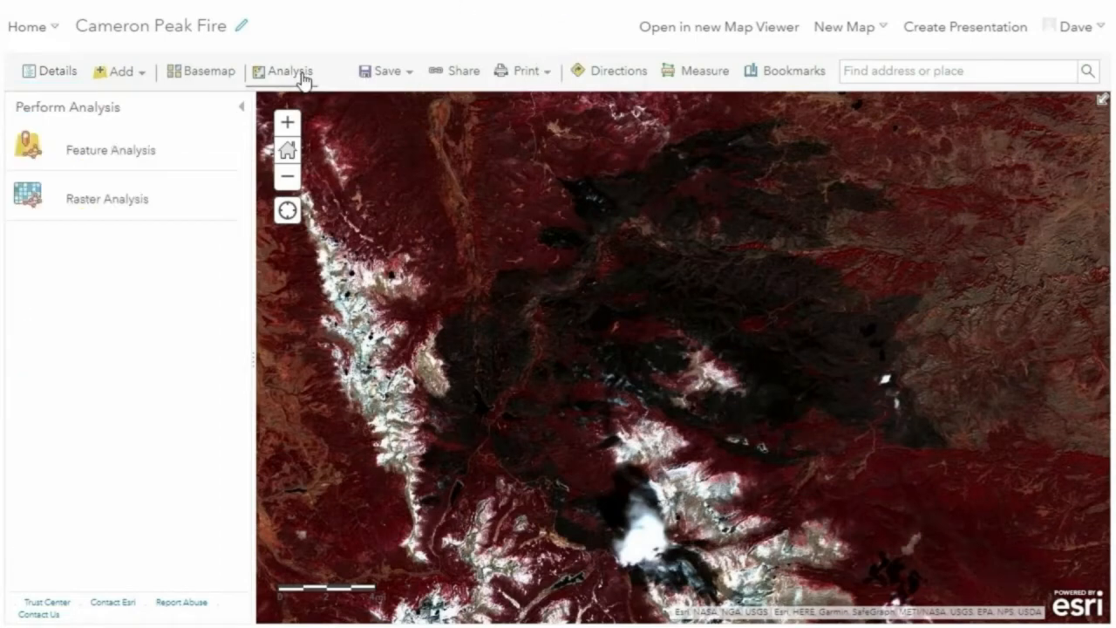
{"action": "left_click", "coordinate": [166, 203]}
{"action": "left_click", "coordinate": [109, 138]}
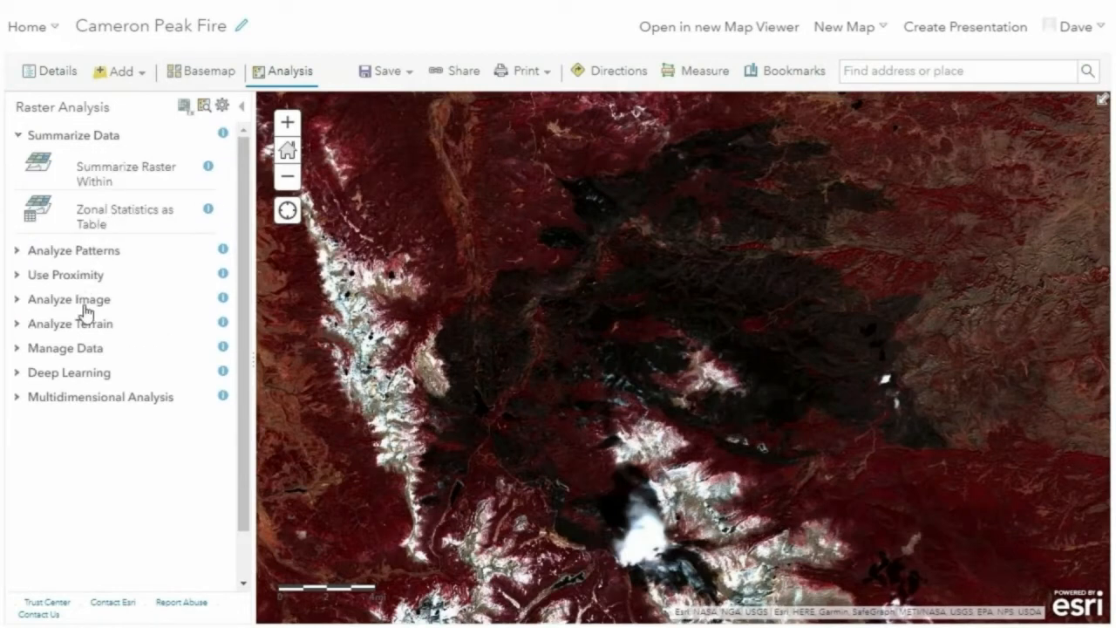
{"action": "left_click", "coordinate": [80, 301]}
{"action": "left_click", "coordinate": [83, 282]}
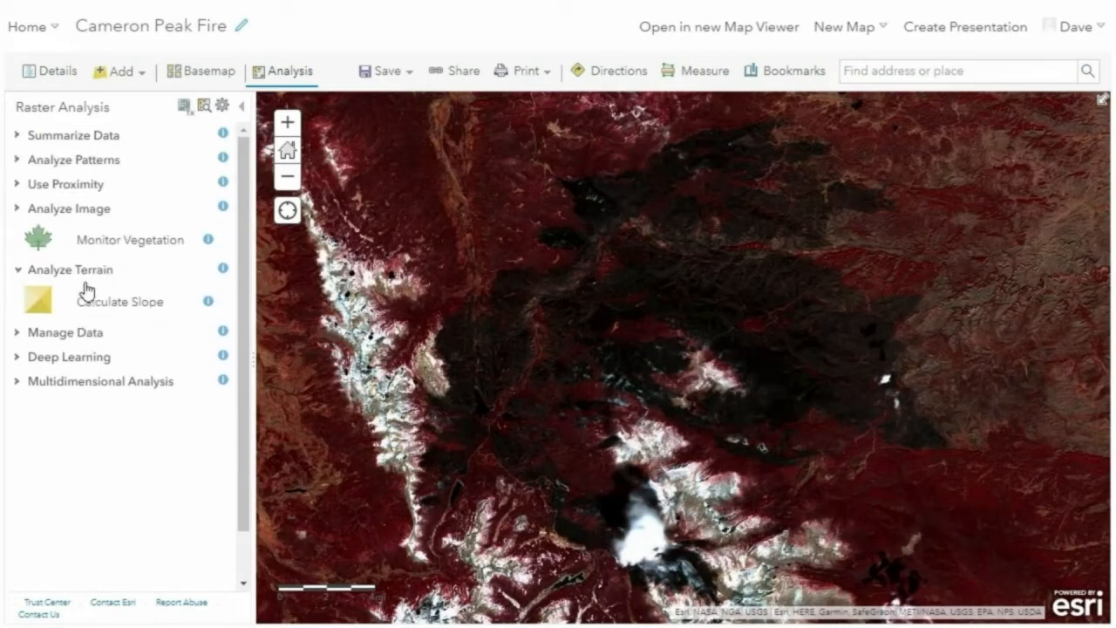
{"action": "left_click", "coordinate": [98, 455]}
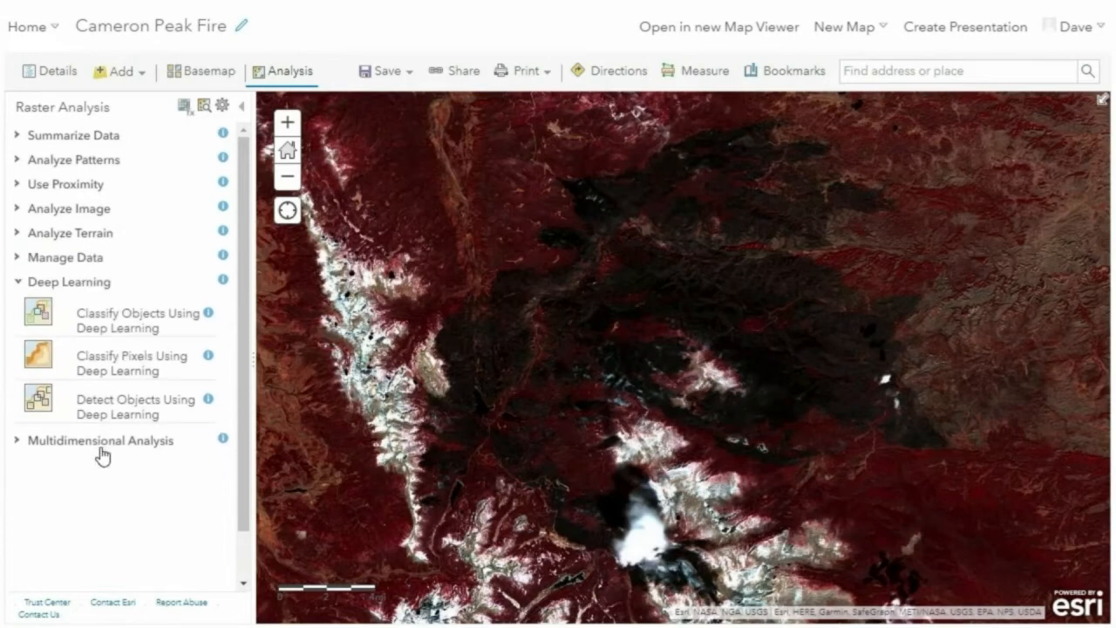
{"action": "left_click", "coordinate": [102, 441]}
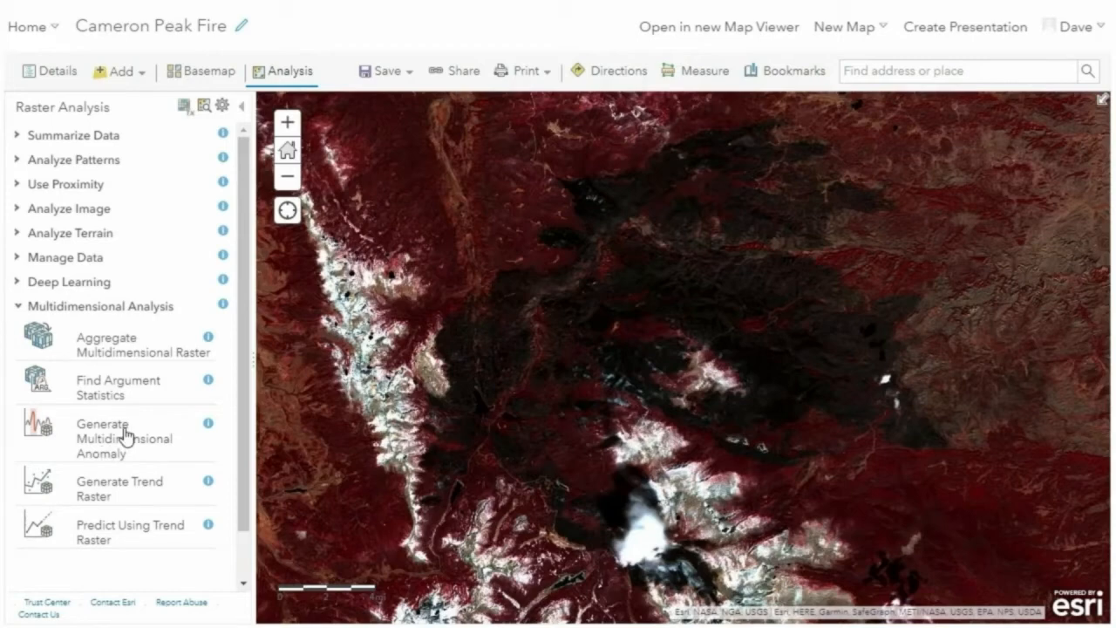
Start a new raster function template and add the Aspect and Colormap functions and a raster input to it.
{"action": "left_click", "coordinate": [183, 109]}
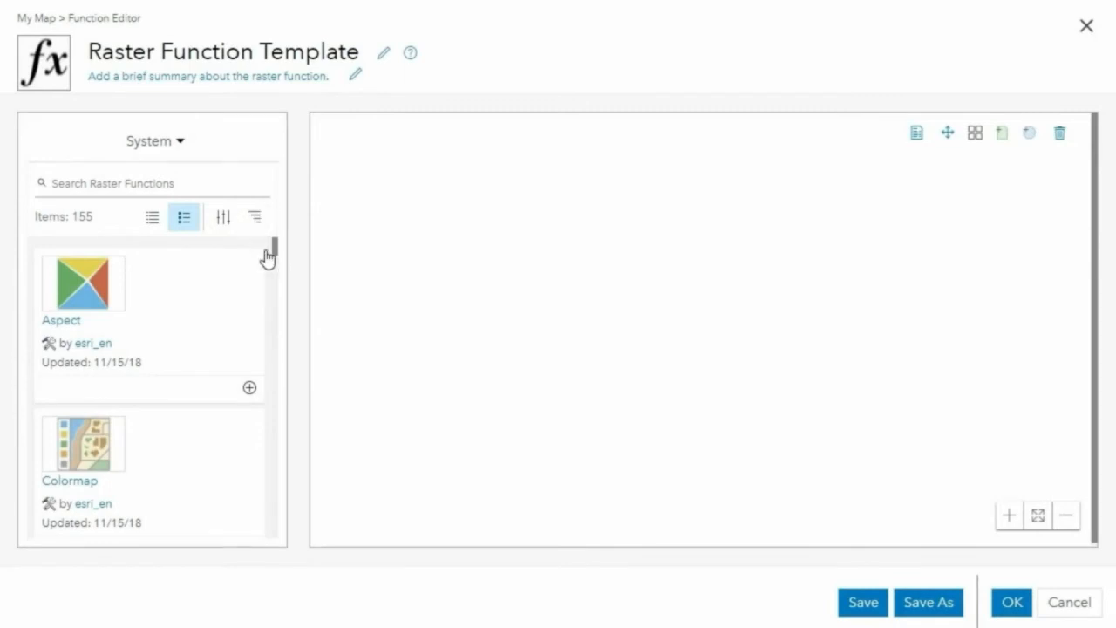
{"action": "mouse_move", "coordinate": [274, 244]}
{"action": "left_mouse_down"}
{"action": "mouse_move", "coordinate": [278, 256]}
{"action": "mouse_move", "coordinate": [274, 232]}
{"action": "left_mouse_up"}
{"action": "left_click", "coordinate": [252, 277]}
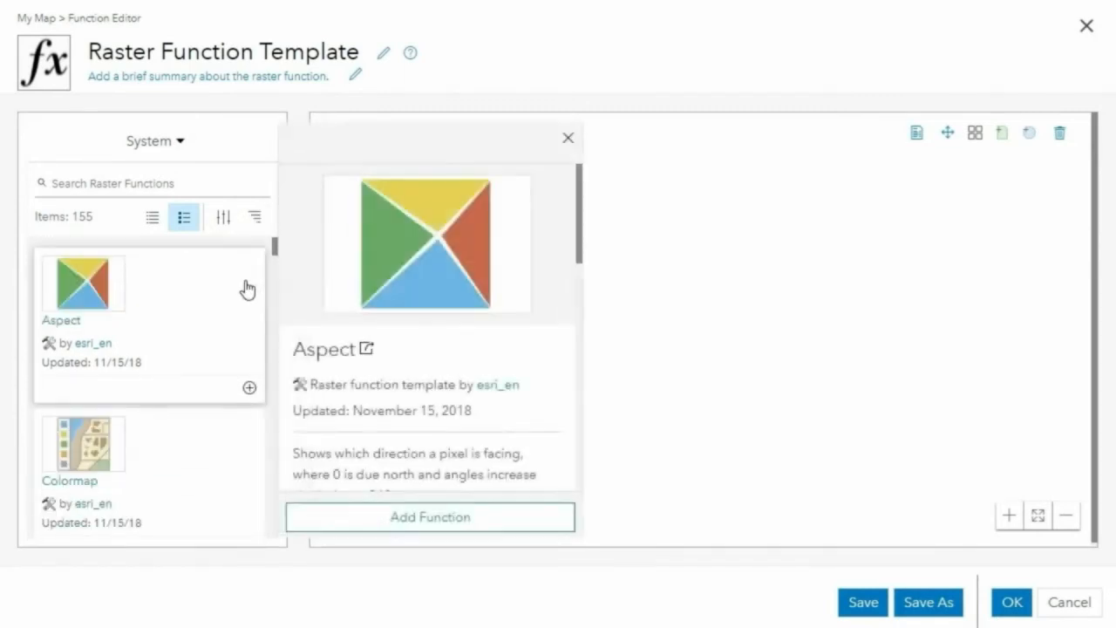
{"action": "scroll", "coordinate": [381, 294], "scroll_direction": "down", "scroll_amount": 3}
{"action": "left_click", "coordinate": [211, 342]}
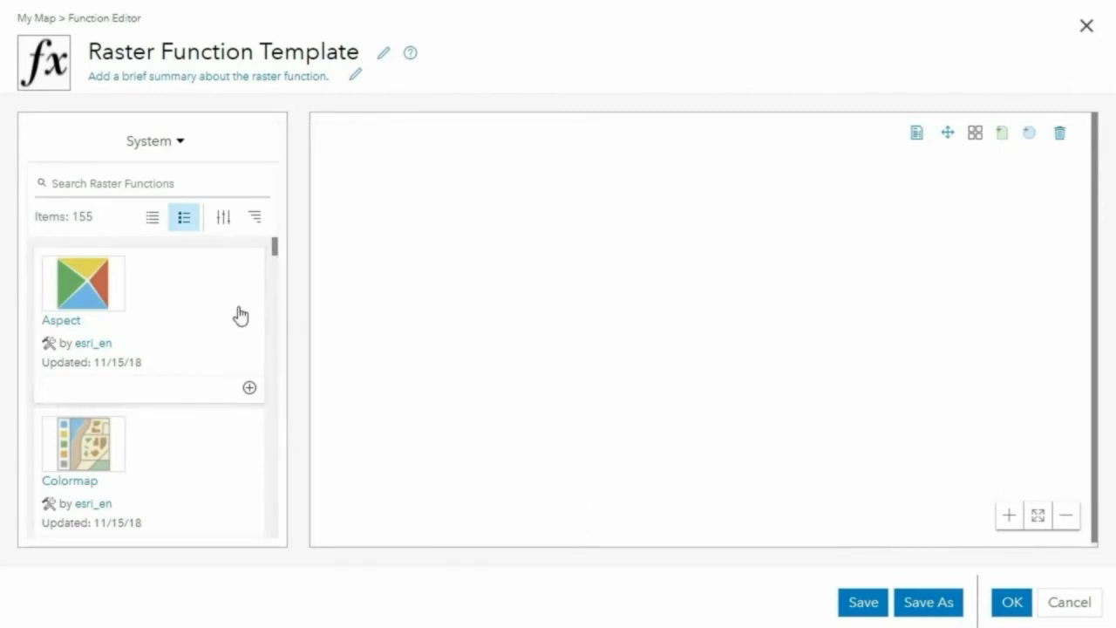
{"action": "left_click", "coordinate": [249, 385]}
{"action": "scroll", "coordinate": [243, 469], "scroll_direction": "down", "scroll_amount": 1}
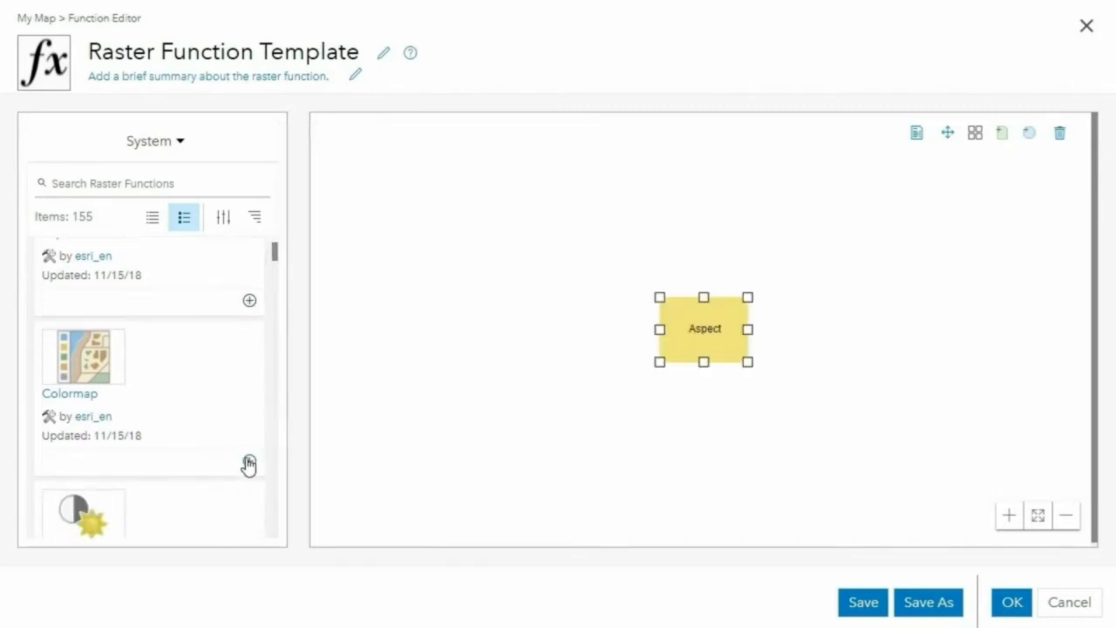
{"action": "left_click", "coordinate": [248, 461]}
{"action": "left_click", "coordinate": [1002, 134]}
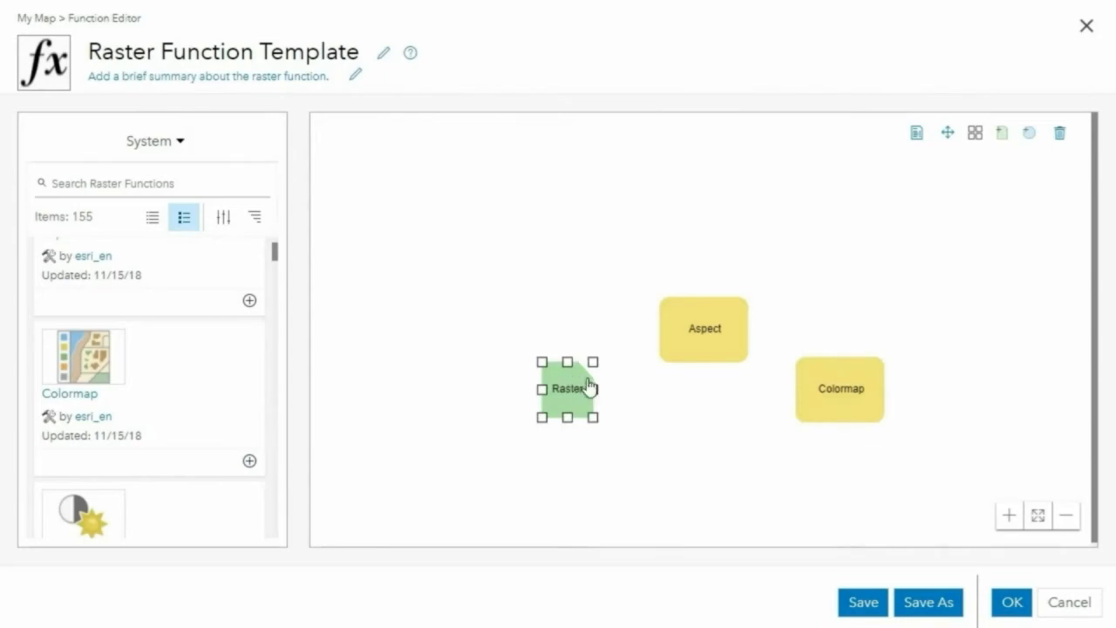
Review the parameters and variables of the Aspect function in the new template.
{"action": "left_click", "coordinate": [707, 343]}
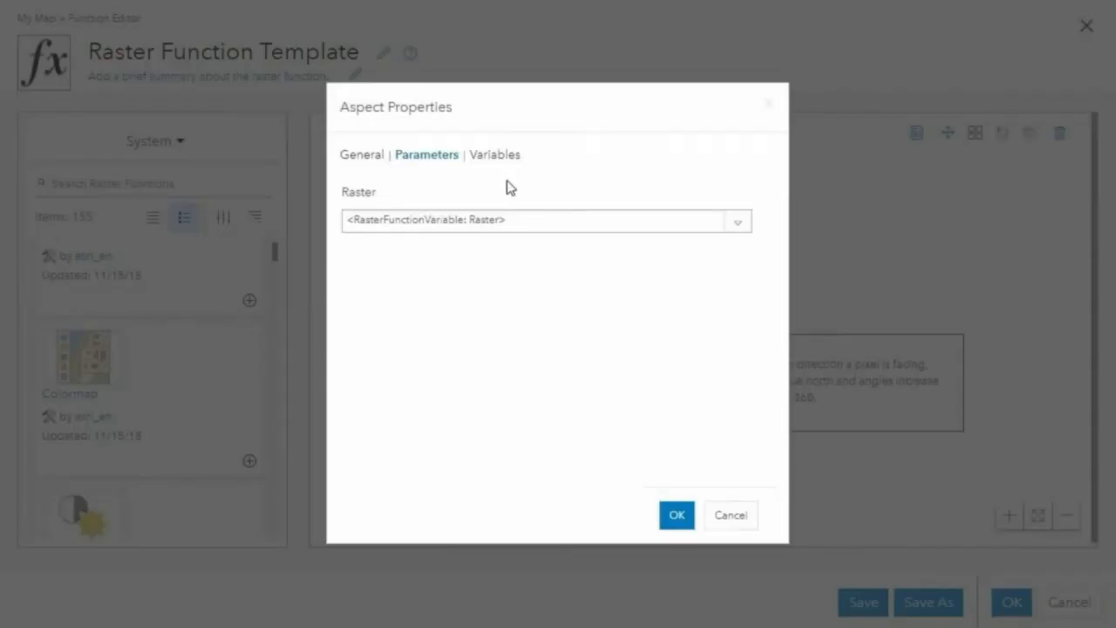
{"action": "left_click", "coordinate": [500, 157]}
{"action": "left_click", "coordinate": [662, 228]}
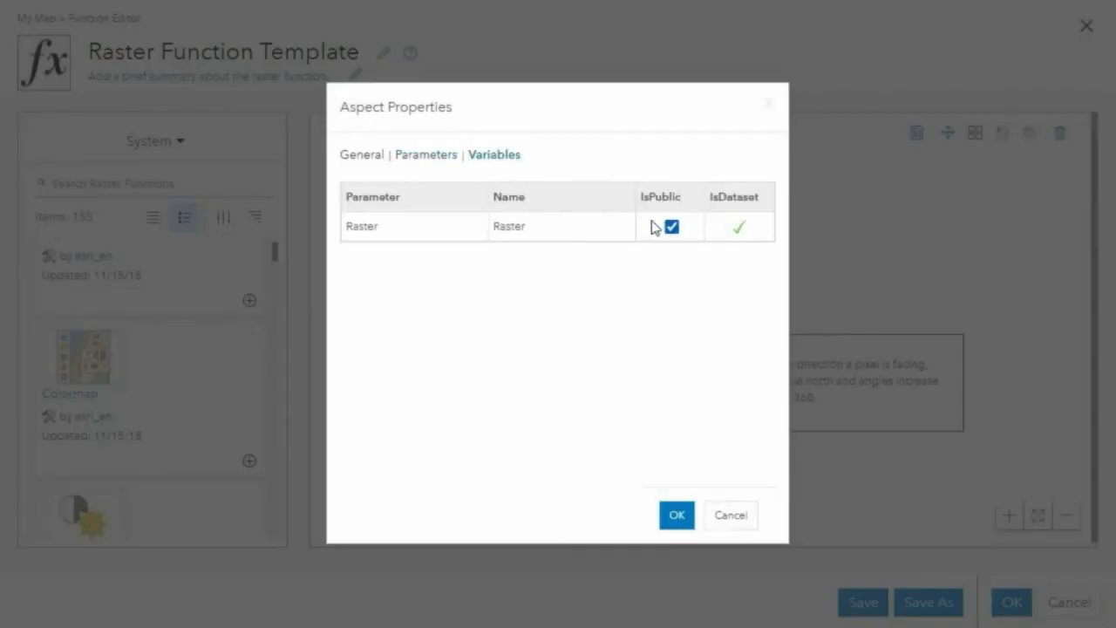
{"action": "left_click", "coordinate": [423, 159]}
{"action": "left_click", "coordinate": [678, 516]}
Connect the Raster input to Aspect and Aspect to Colormap, and leave the function editor.
{"action": "mouse_move", "coordinate": [594, 389]}
{"action": "left_mouse_down"}
{"action": "mouse_move", "coordinate": [661, 330]}
{"action": "mouse_move", "coordinate": [747, 333]}
{"action": "mouse_move", "coordinate": [730, 341]}
{"action": "mouse_move", "coordinate": [809, 389]}
{"action": "mouse_move", "coordinate": [799, 389]}
{"action": "left_mouse_up"}
{"action": "left_click", "coordinate": [934, 244]}
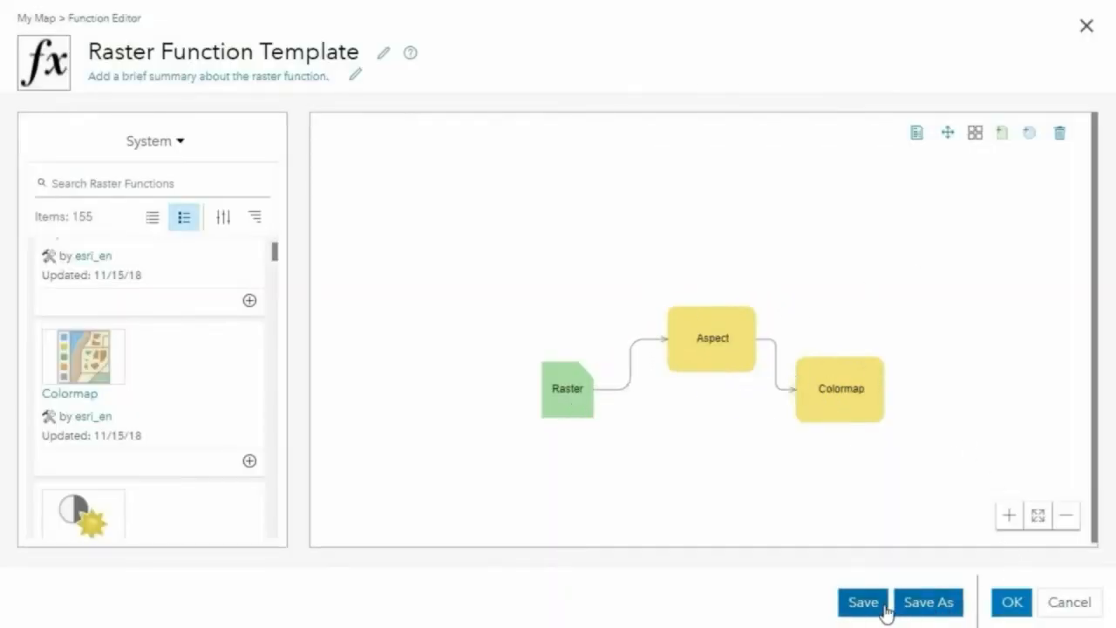
{"action": "left_click", "coordinate": [857, 608]}
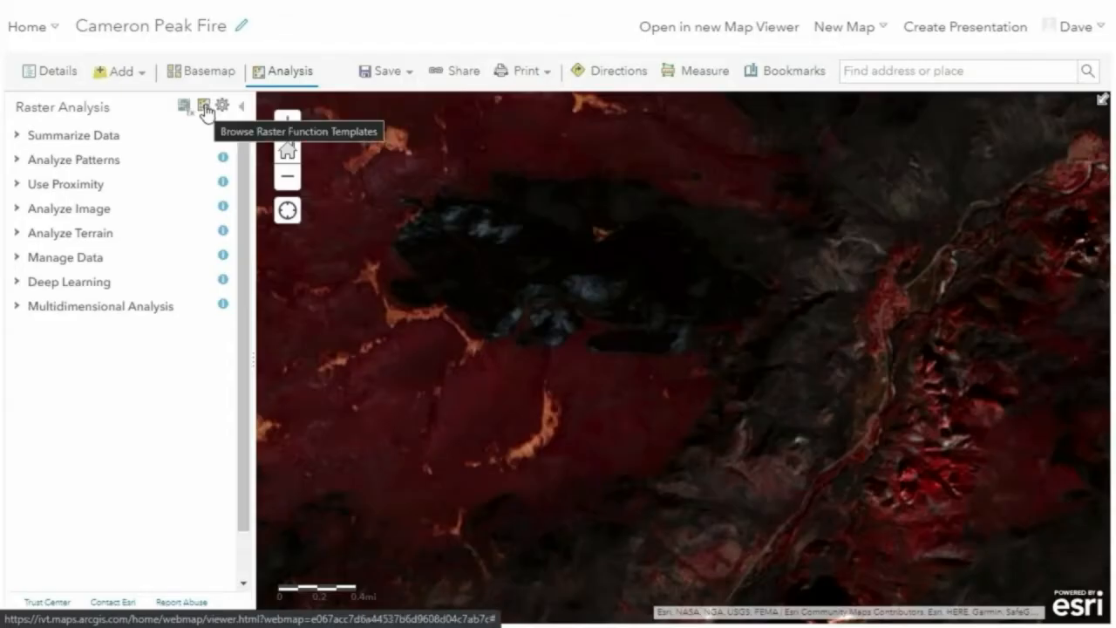
Search the raster function templates in My Content for "burn" and open Burn Severity - Cameron Peak Fire for editing.
{"action": "left_click", "coordinate": [207, 107]}
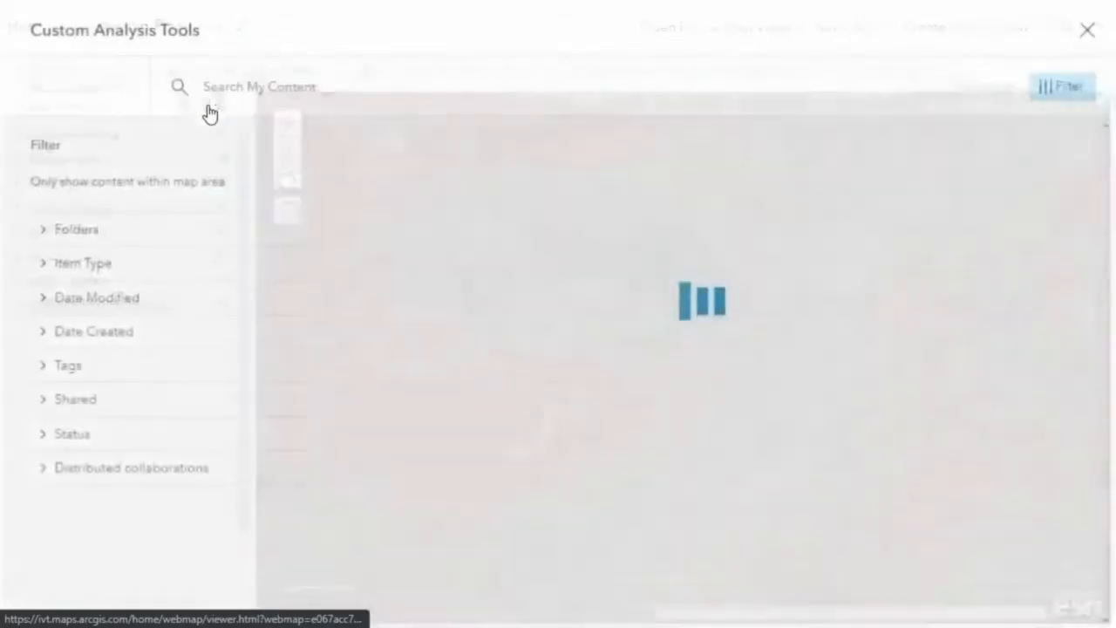
{"action": "left_click", "coordinate": [114, 90]}
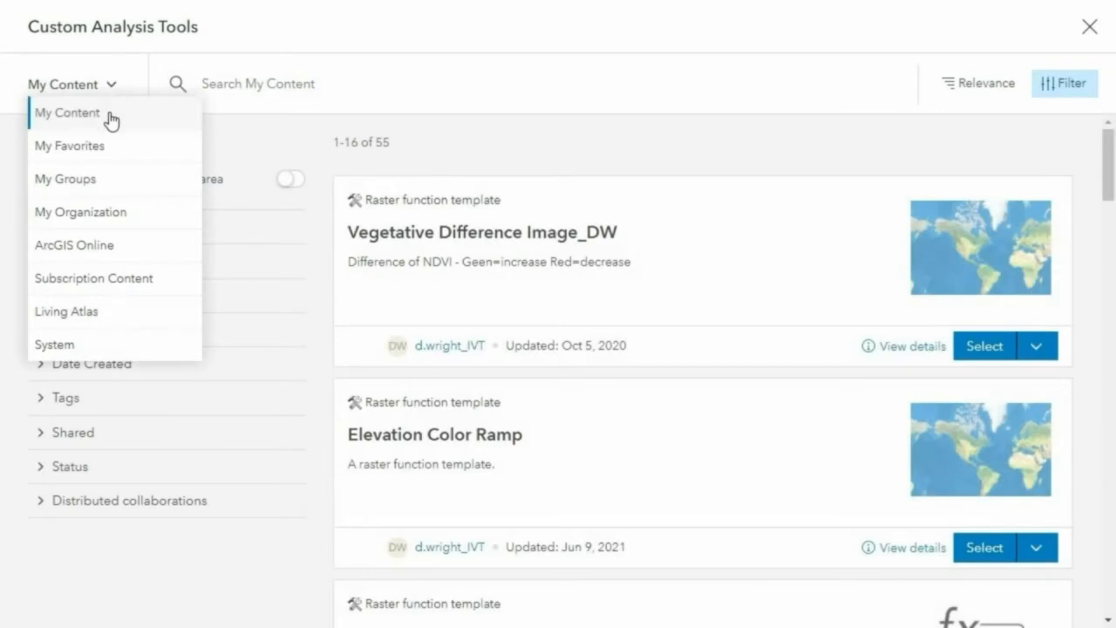
{"action": "left_click", "coordinate": [110, 93]}
{"action": "left_click", "coordinate": [236, 83]}
{"action": "type", "text": "burn"}
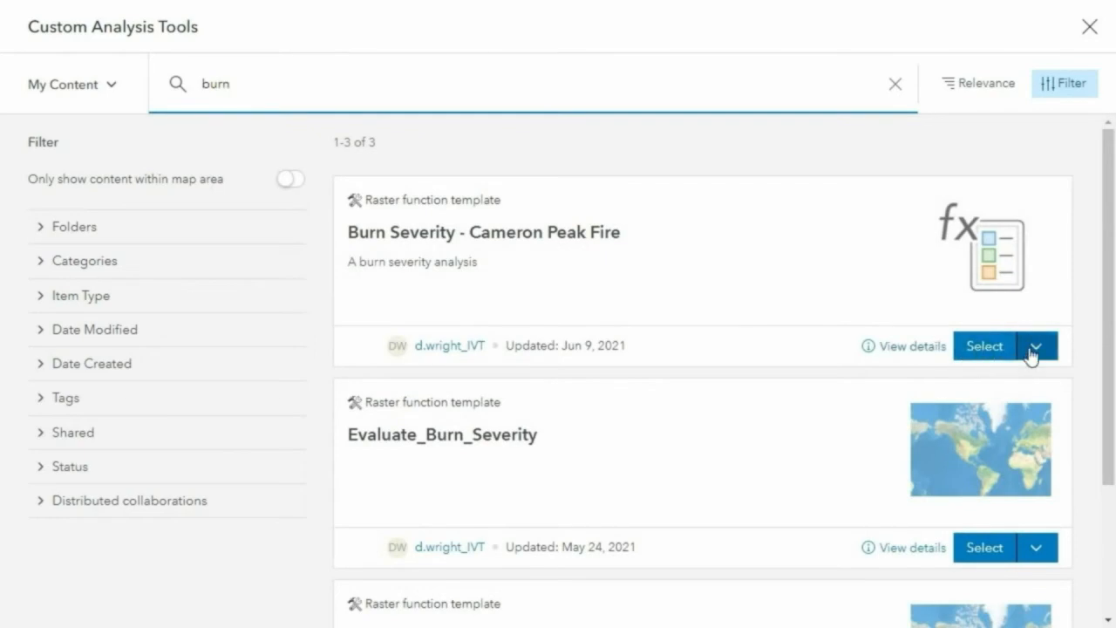
{"action": "left_click", "coordinate": [1033, 349]}
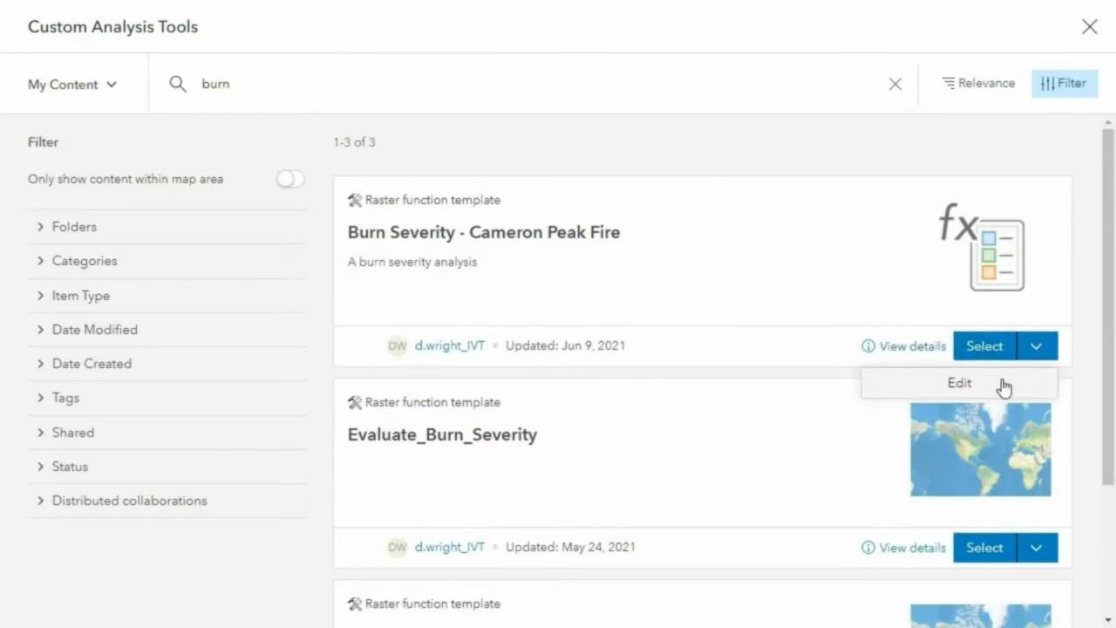
{"action": "left_click", "coordinate": [1004, 387]}
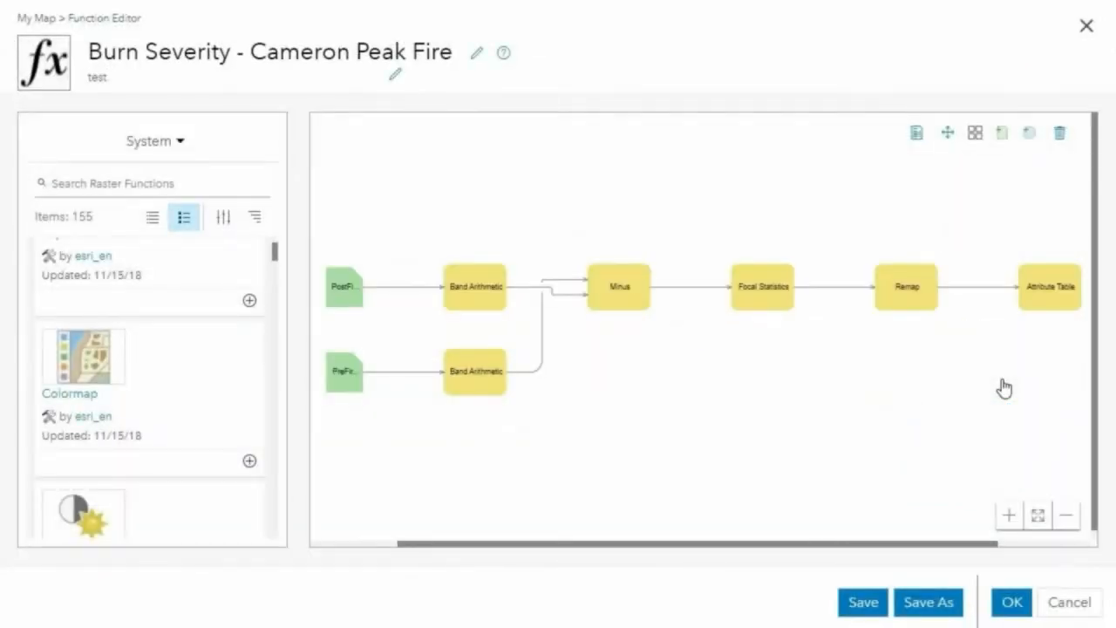
Examine the post-fire raster input and the variables of its Band Arithmetic function in the burn severity template.
{"action": "left_click", "coordinate": [345, 296]}
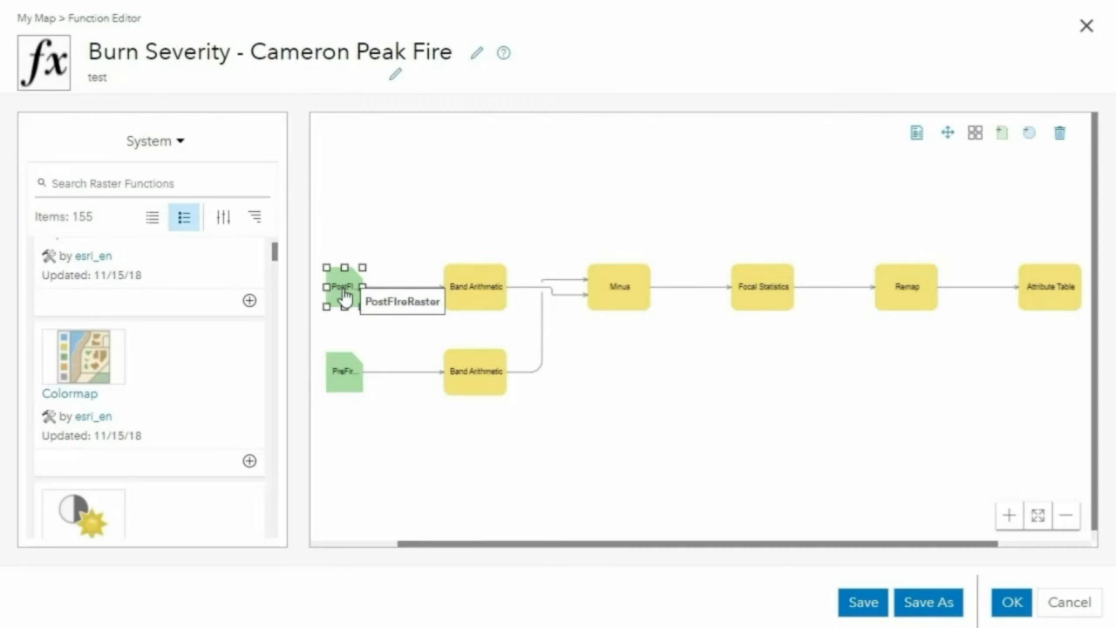
{"action": "left_click", "coordinate": [1009, 516]}
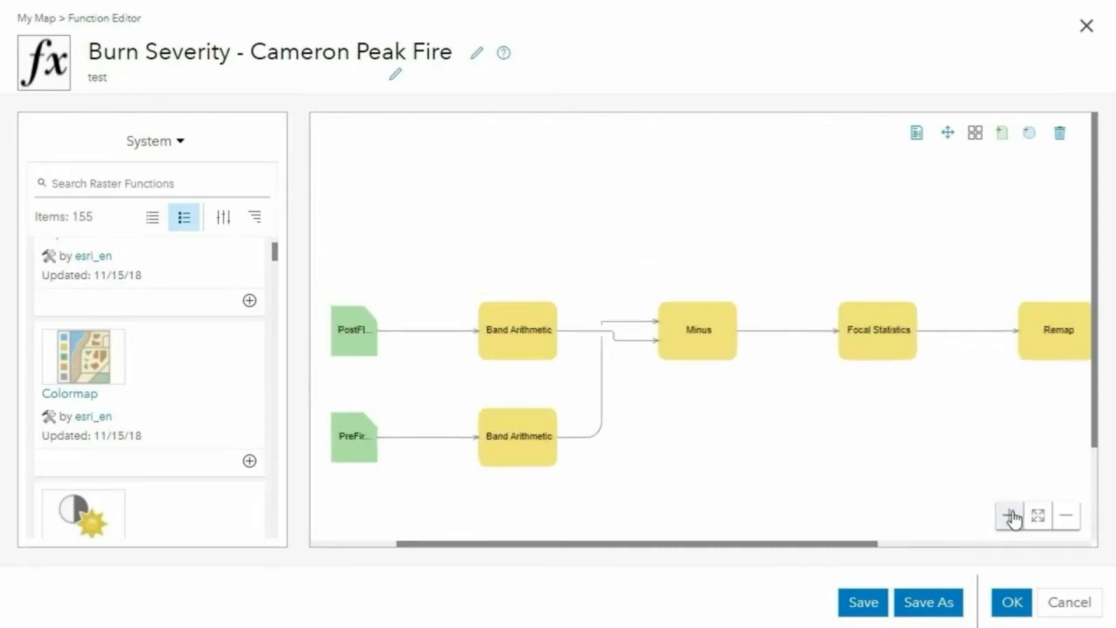
{"action": "double_click", "coordinate": [518, 345]}
{"action": "left_click", "coordinate": [495, 157]}
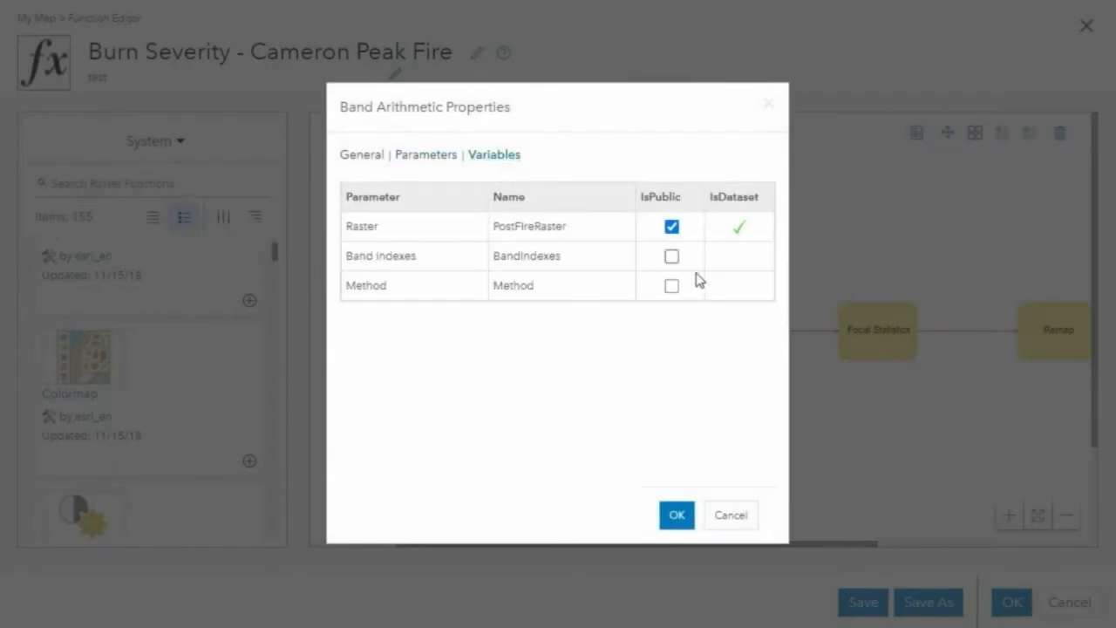
{"action": "left_click", "coordinate": [687, 520]}
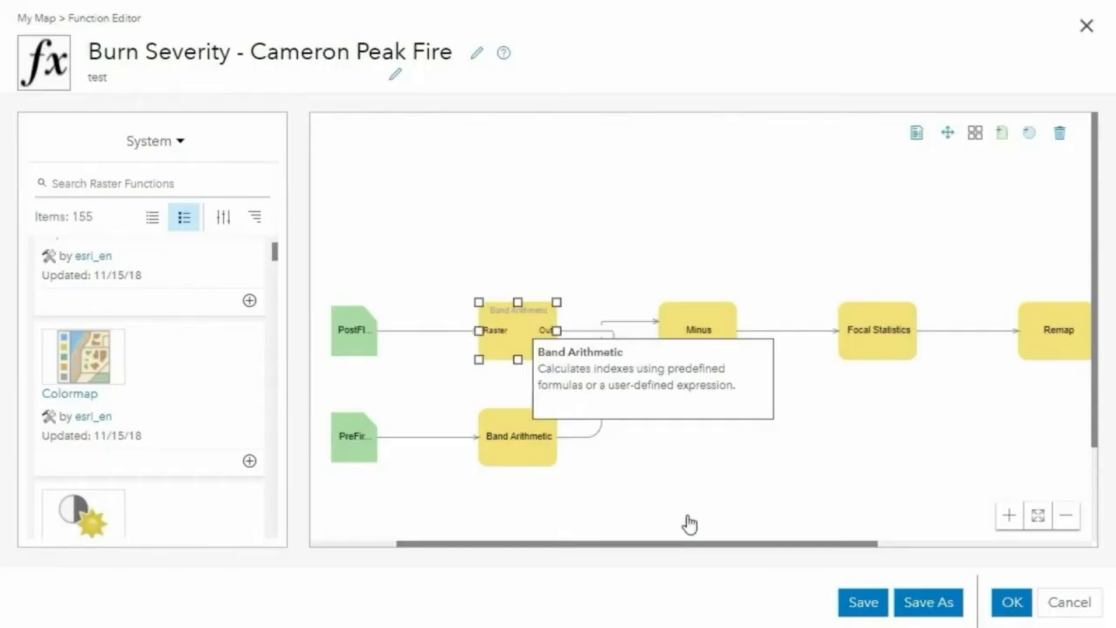
Examine the class names and colors in the Attribute Table function that ends the function chain.
{"action": "left_click_drag", "start_coordinate": [843, 545], "coordinate": [954, 361]}
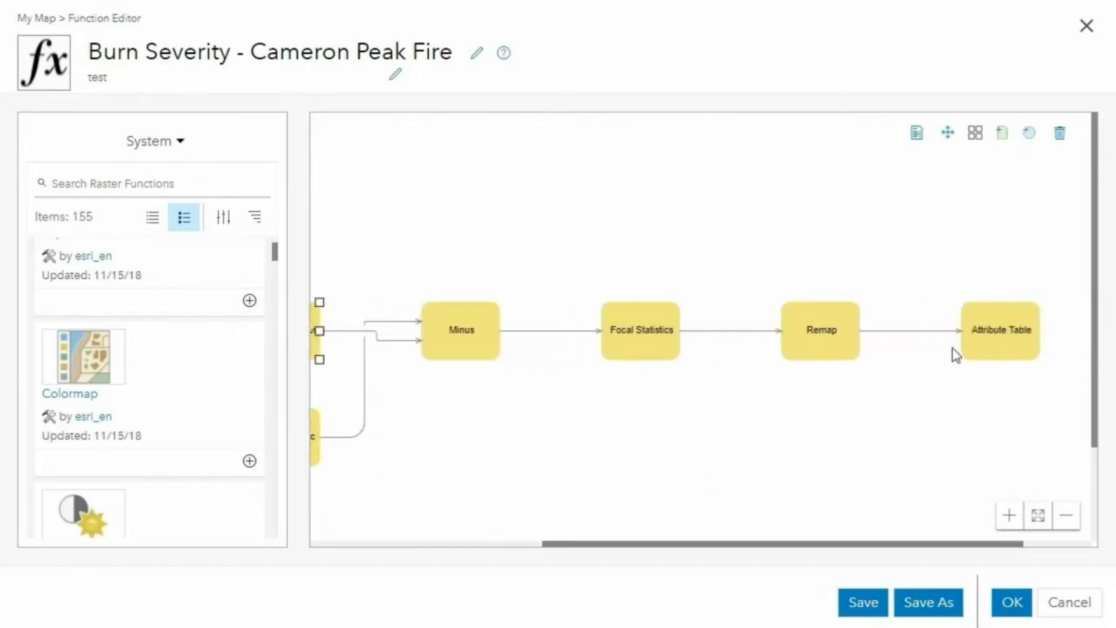
{"action": "double_click", "coordinate": [992, 333]}
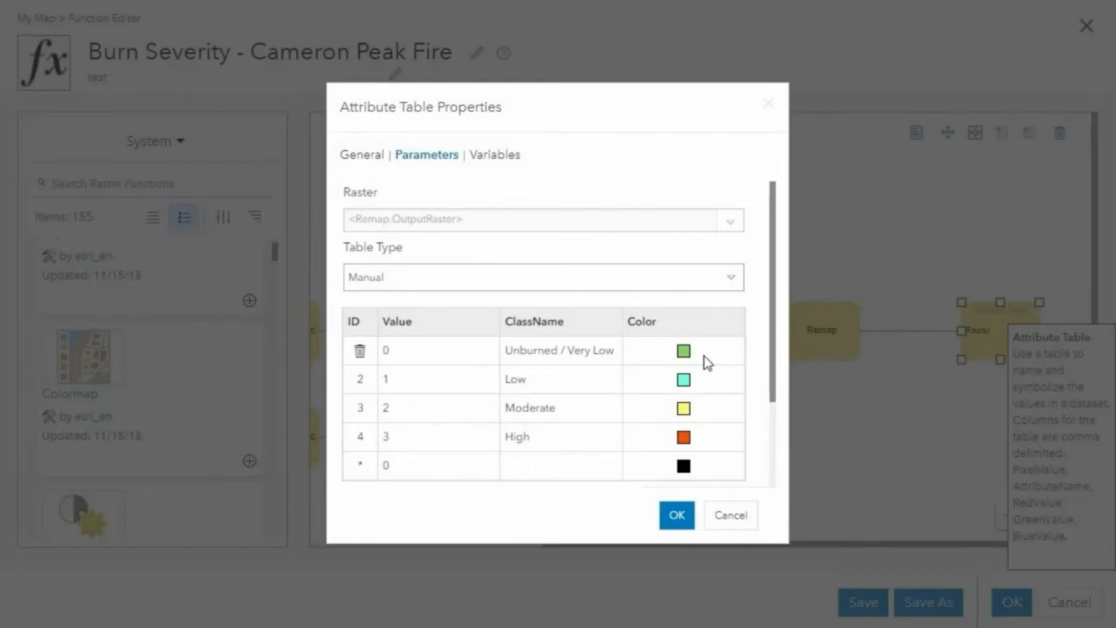
{"action": "left_click", "coordinate": [679, 519]}
{"action": "left_click", "coordinate": [1037, 518]}
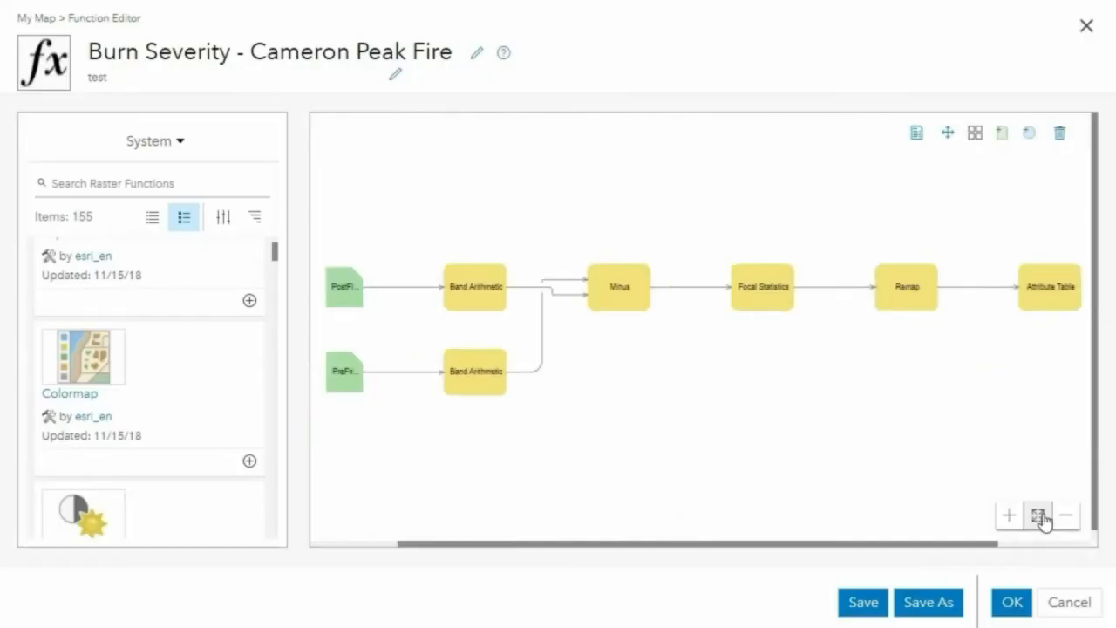
Load the burn severity template as an analysis tool and check the layers chosen for its PreFireRaster and PostFireRaster inputs.
{"action": "left_click", "coordinate": [1012, 601]}
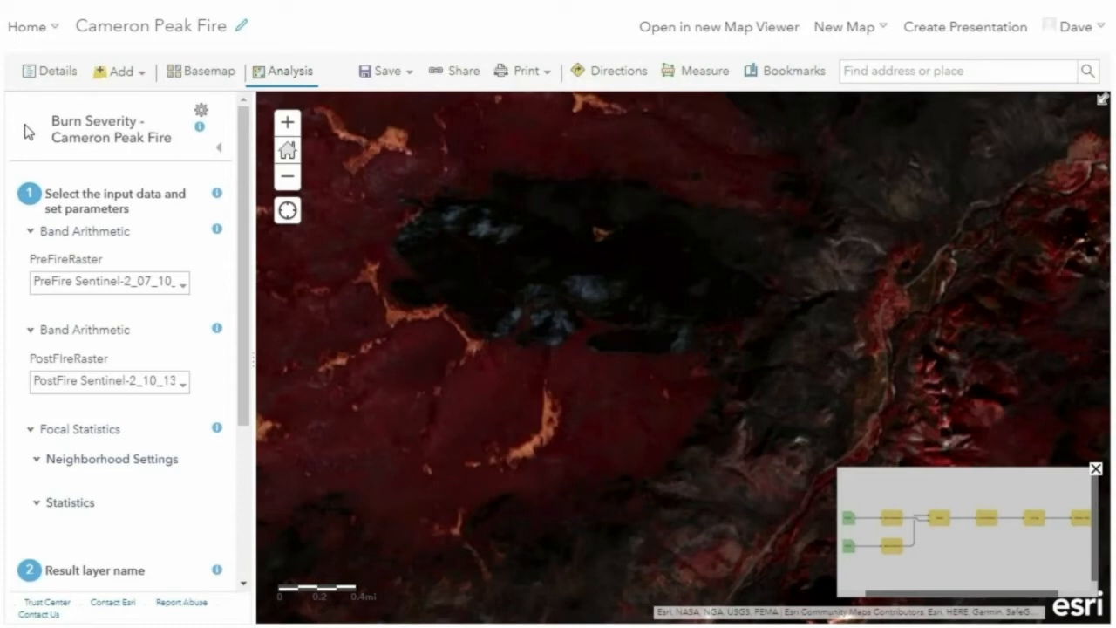
{"action": "left_click", "coordinate": [183, 293]}
{"action": "left_click", "coordinate": [184, 295]}
{"action": "left_click", "coordinate": [182, 389]}
{"action": "left_click", "coordinate": [182, 389]}
{"action": "left_click", "coordinate": [181, 389]}
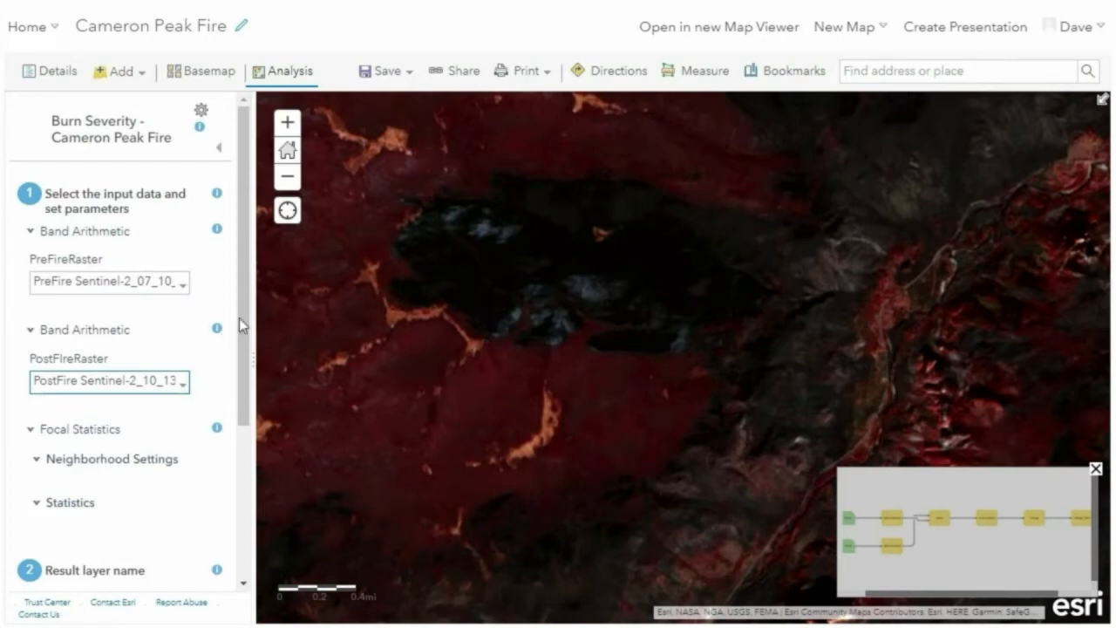
Keep the burn severity result saved as a tiled imagery layer and turn on its preview.
{"action": "left_click_drag", "start_coordinate": [244, 321], "coordinate": [251, 453]}
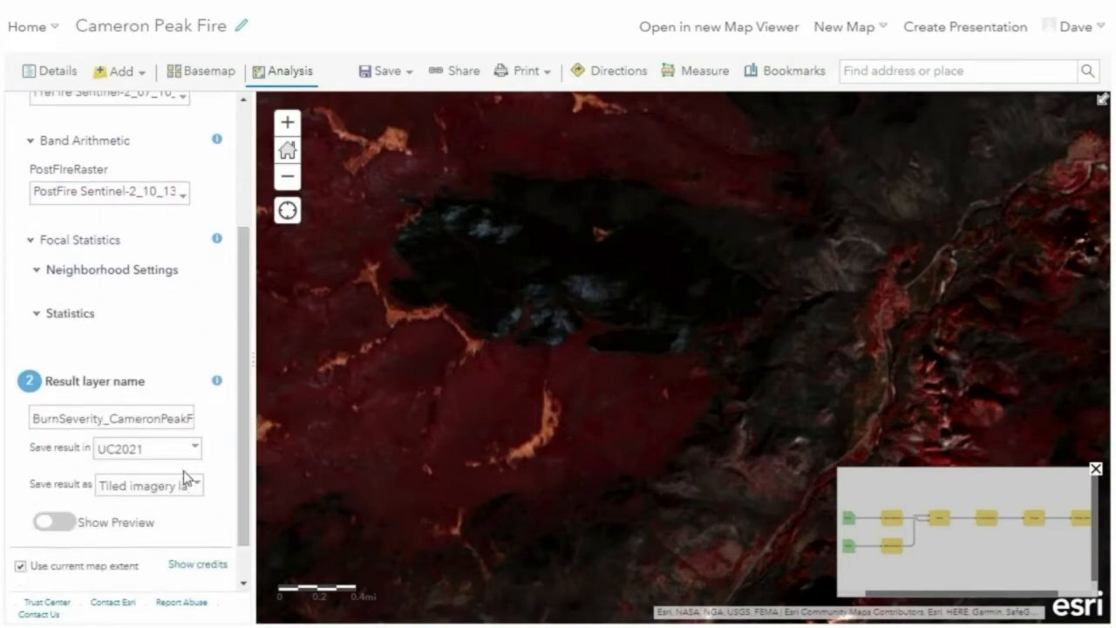
{"action": "left_click", "coordinate": [200, 487]}
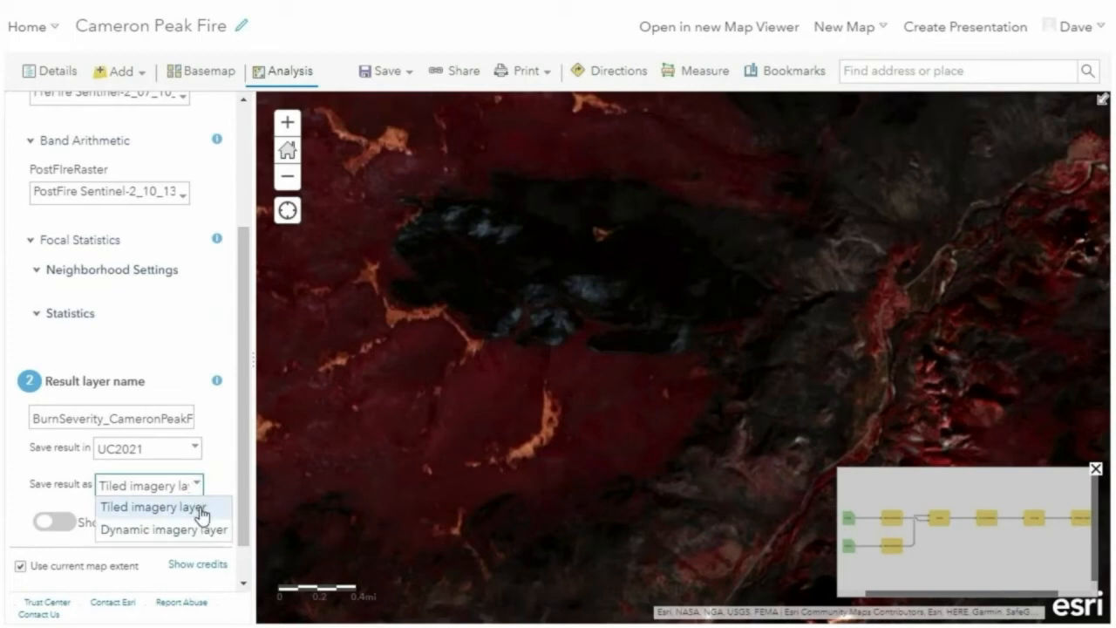
{"action": "left_click", "coordinate": [202, 513]}
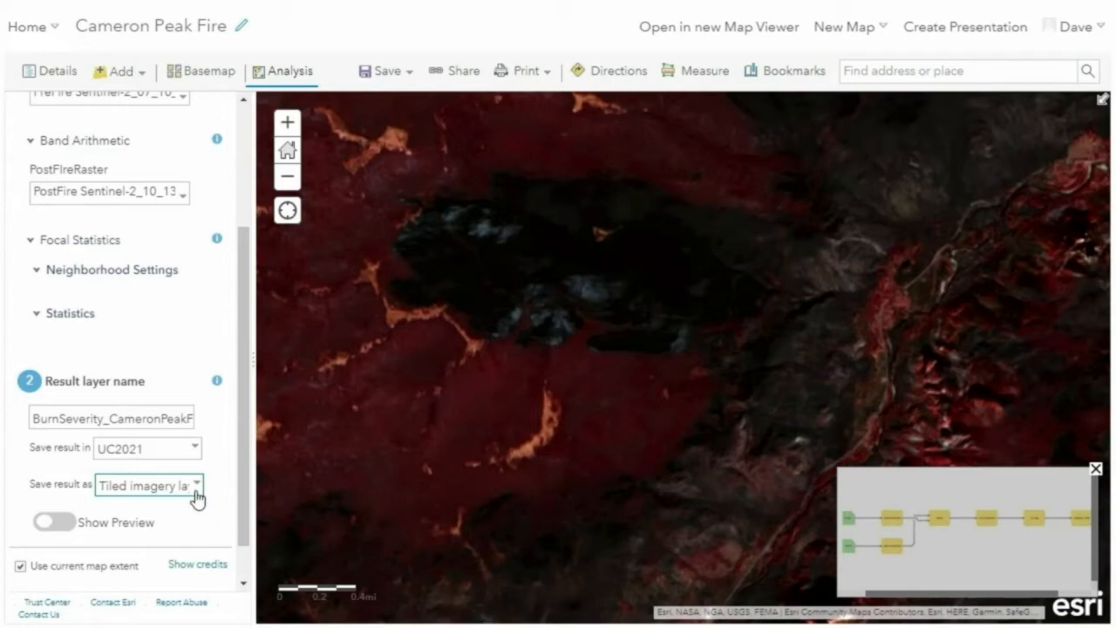
{"action": "left_click", "coordinate": [51, 524]}
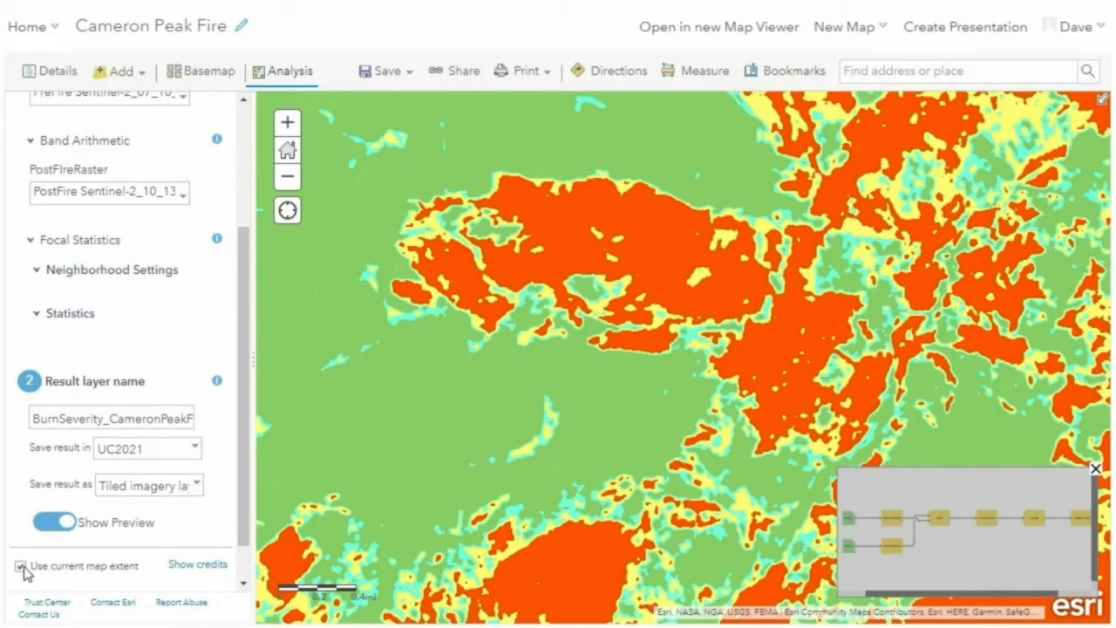
Turn off the restriction to the current map extent and run the burn severity analysis.
{"action": "left_click", "coordinate": [187, 569]}
{"action": "left_click", "coordinate": [801, 273]}
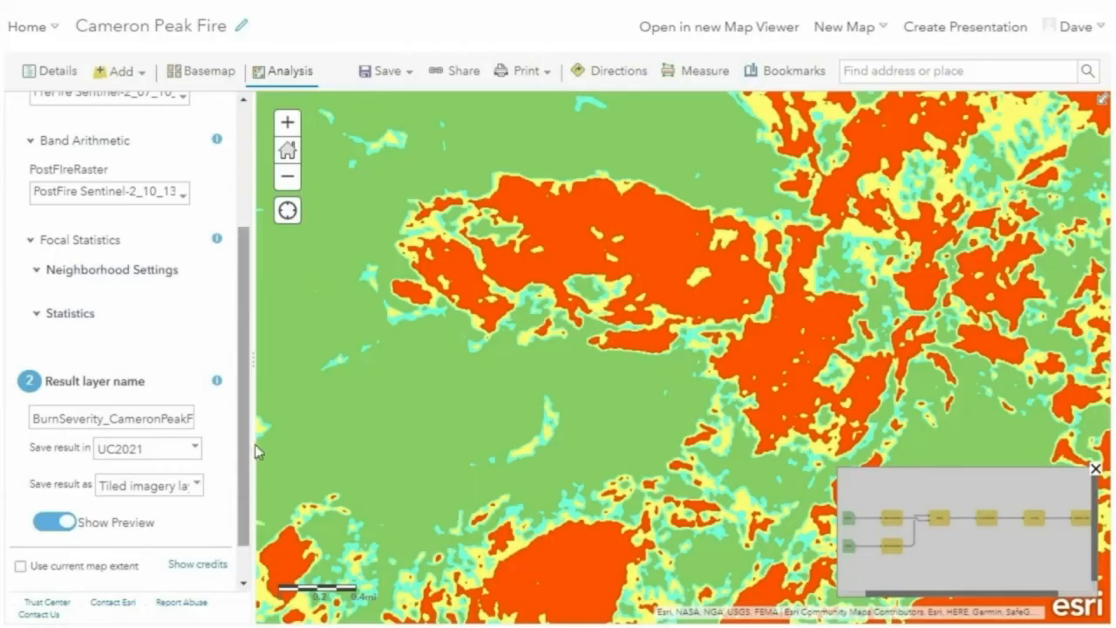
{"action": "scroll", "coordinate": [247, 536], "scroll_direction": "down", "scroll_amount": 1}
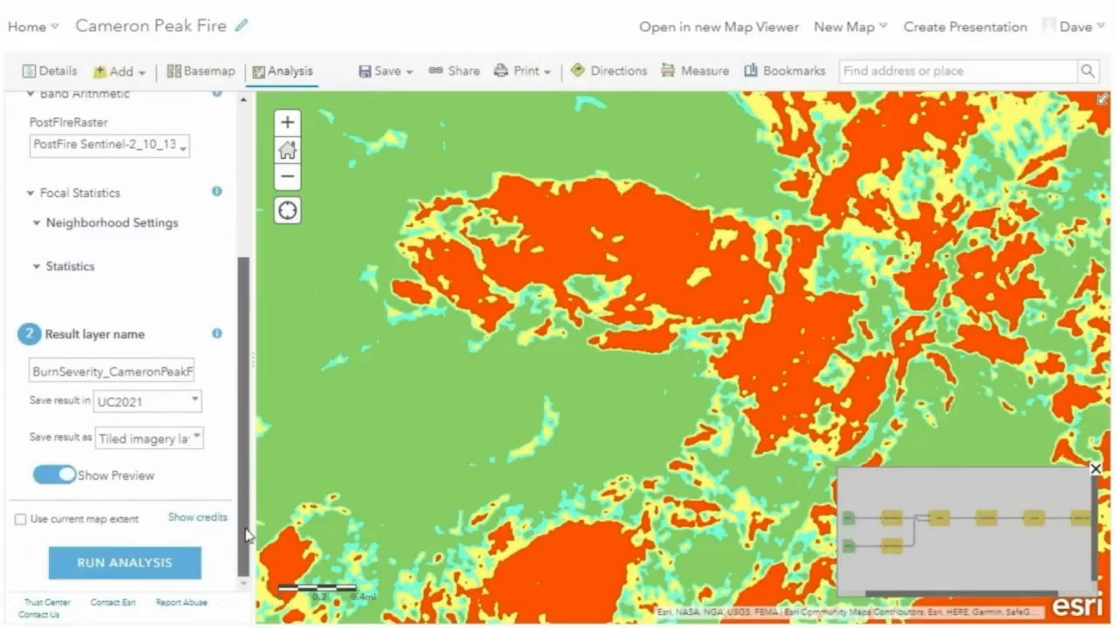
{"action": "left_click", "coordinate": [138, 563]}
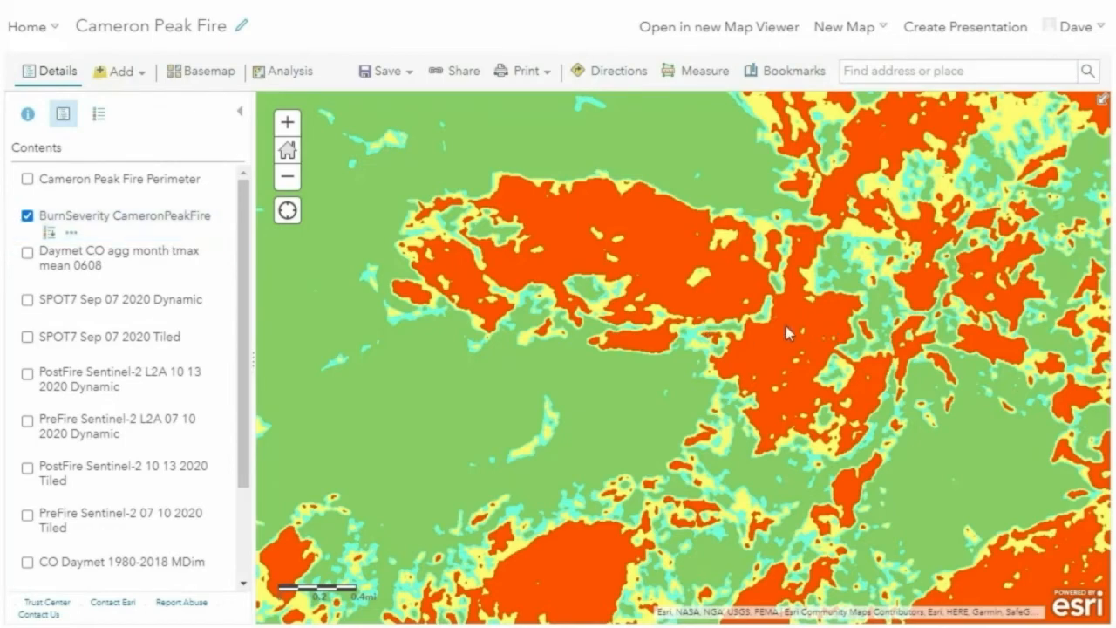
Show the whole burned area using the Burn Severity bookmark.
{"action": "scroll", "coordinate": [784, 328], "scroll_direction": "down", "scroll_amount": 1}
{"action": "scroll", "coordinate": [784, 327], "scroll_direction": "up", "scroll_amount": 1}
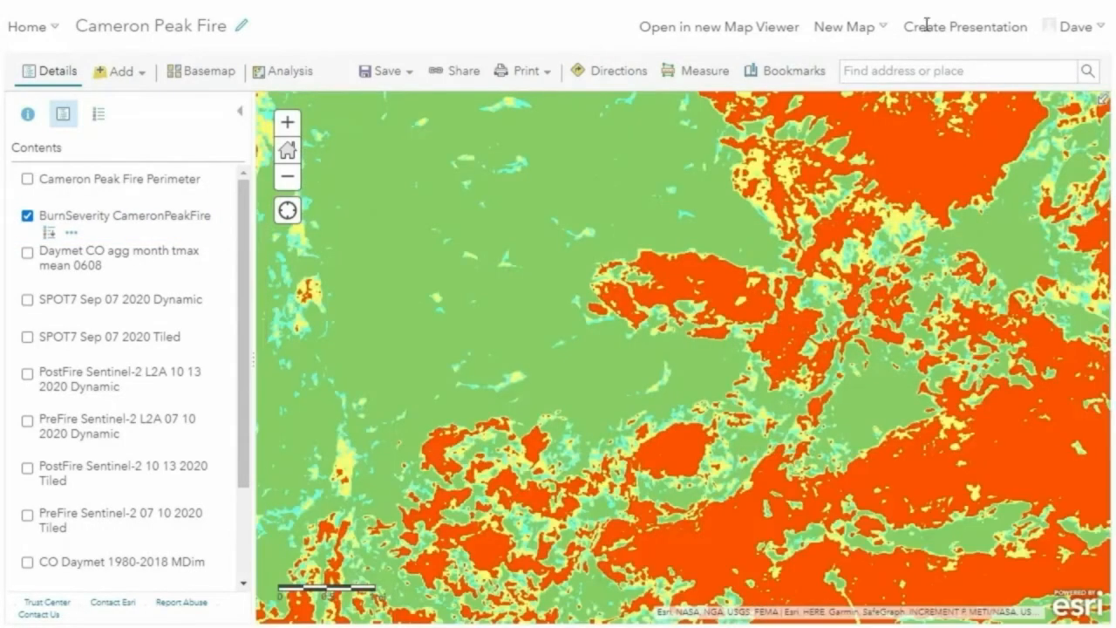
{"action": "left_click", "coordinate": [794, 69]}
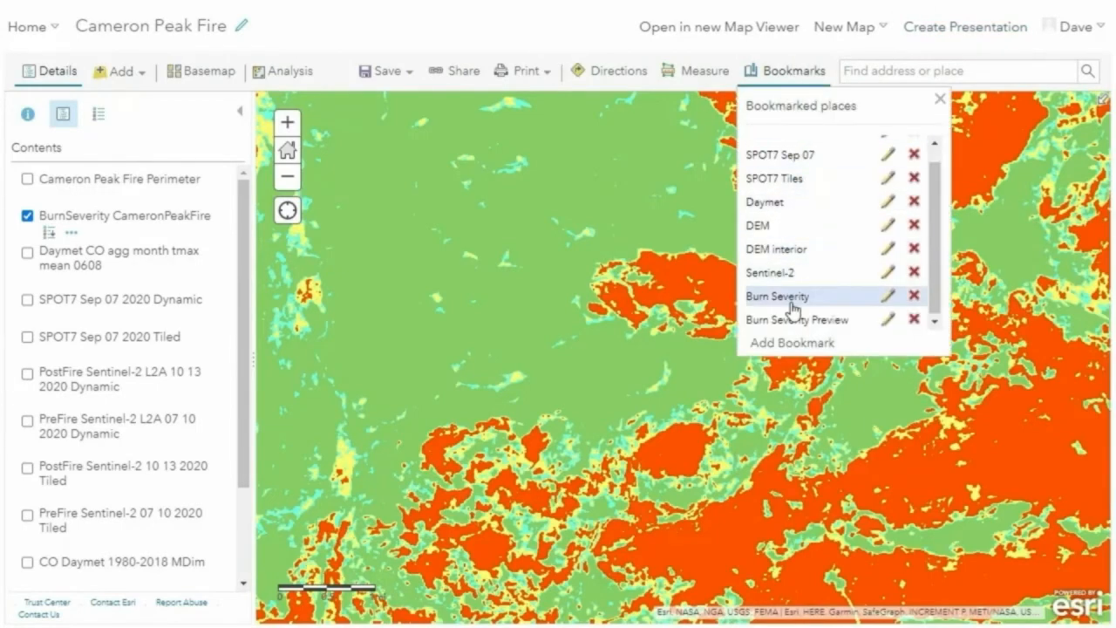
{"action": "left_click", "coordinate": [862, 297]}
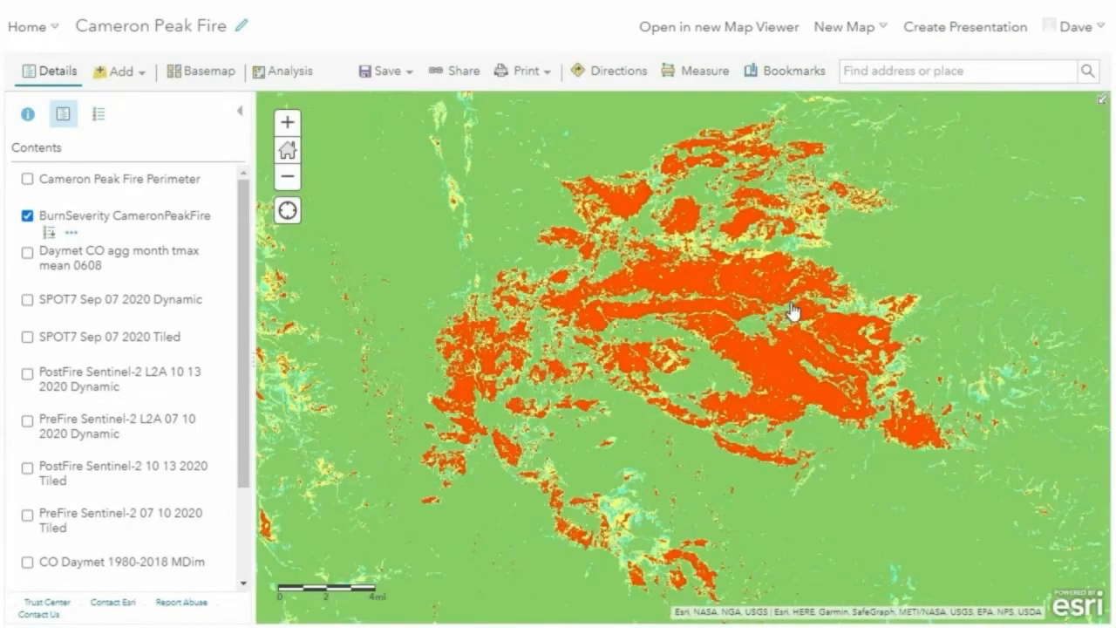
Enable pop-ups on the BurnSeverity CameronPeakFire layer, identify a pixel in the burned area and show the layer's legend.
{"action": "left_click", "coordinate": [70, 233]}
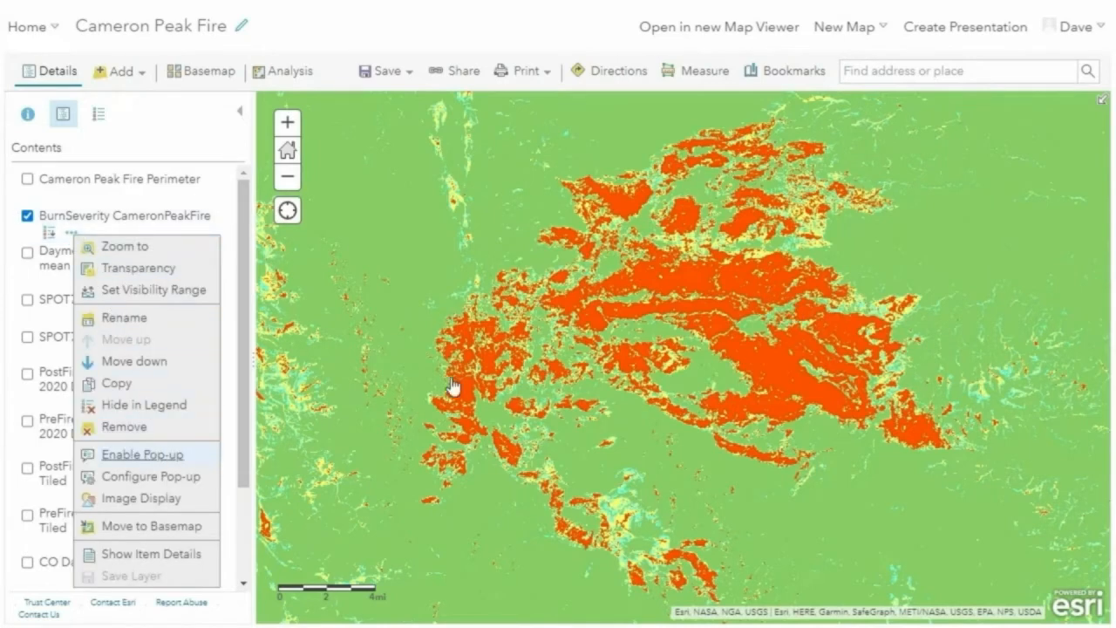
{"action": "left_click", "coordinate": [652, 281]}
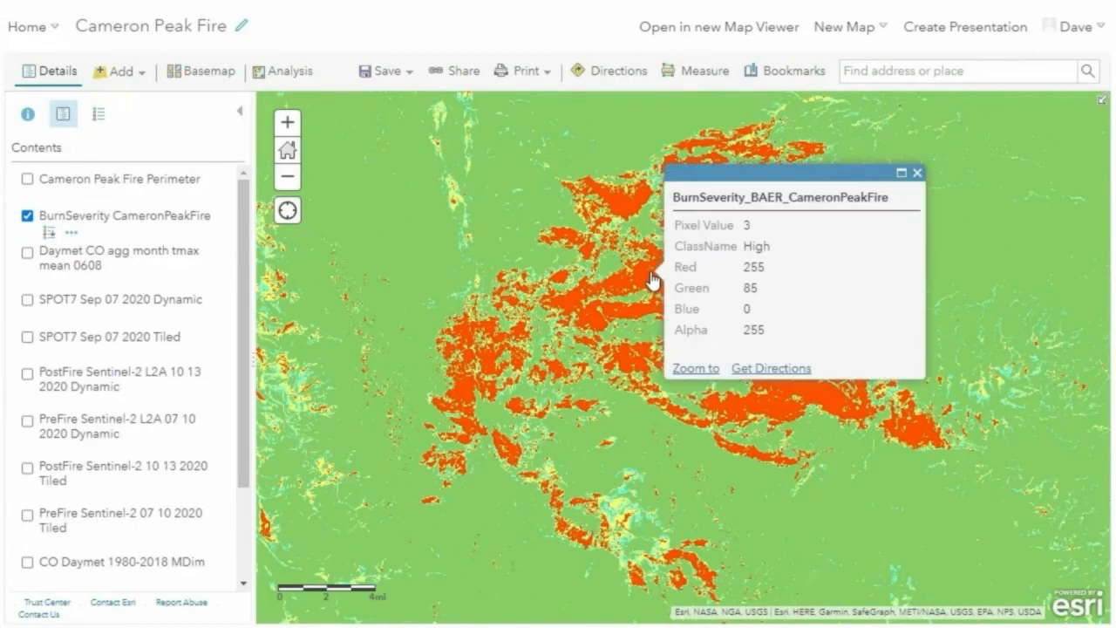
{"action": "left_click", "coordinate": [49, 232]}
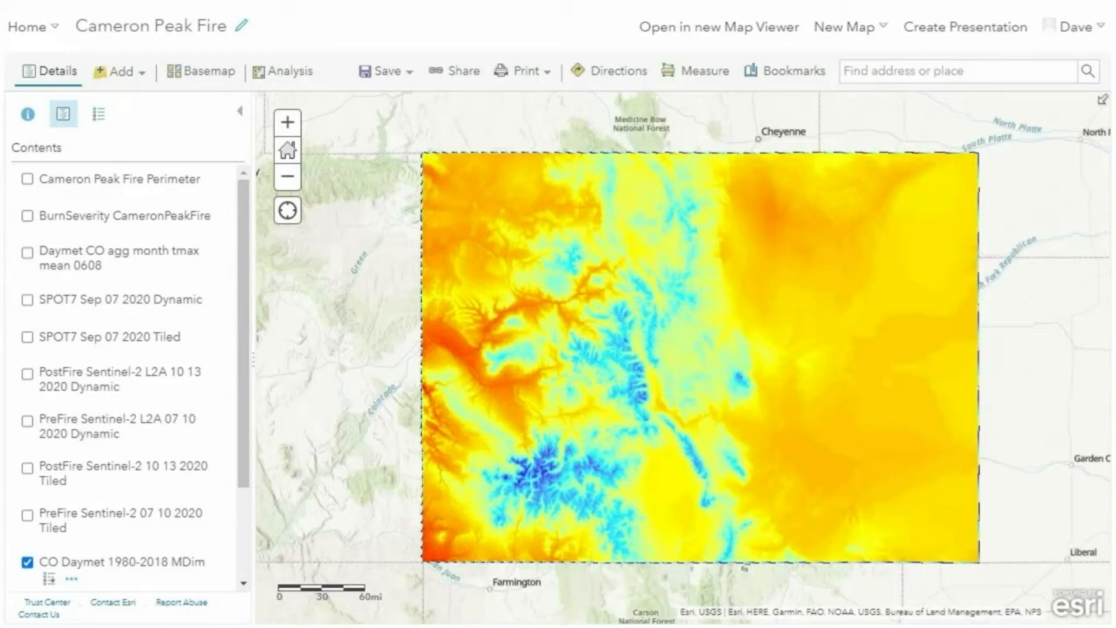
Step the CO Daymet 1980-2018 MDim layer's tmax display to 12/31/2018 with the multidimensional filter.
{"action": "left_click", "coordinate": [71, 580]}
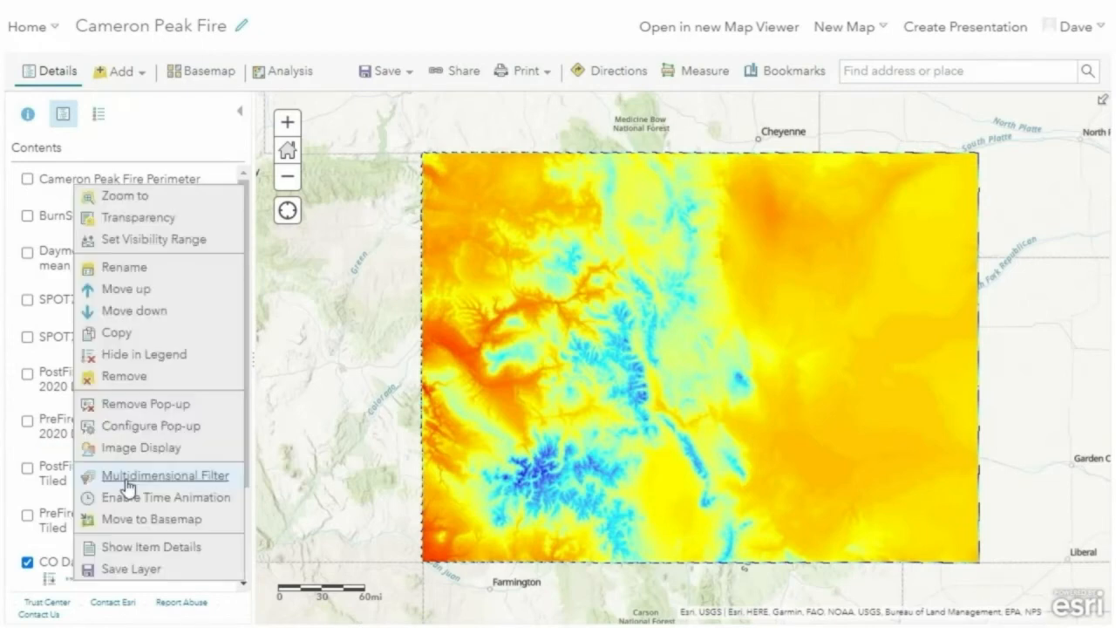
{"action": "left_click", "coordinate": [128, 478]}
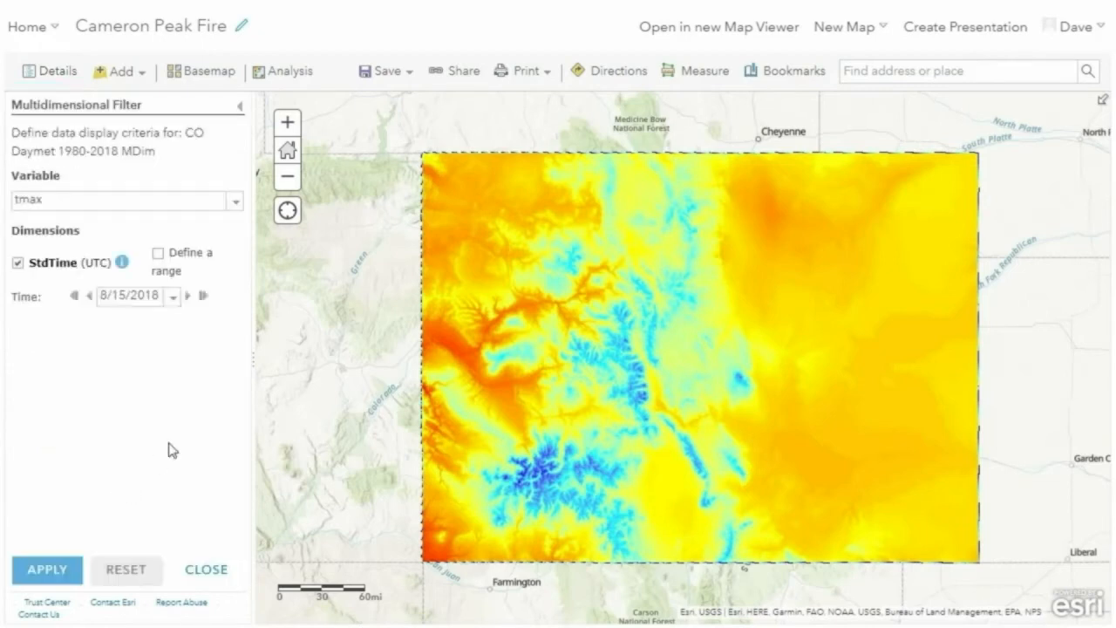
{"action": "left_click", "coordinate": [191, 298]}
{"action": "left_click", "coordinate": [76, 297]}
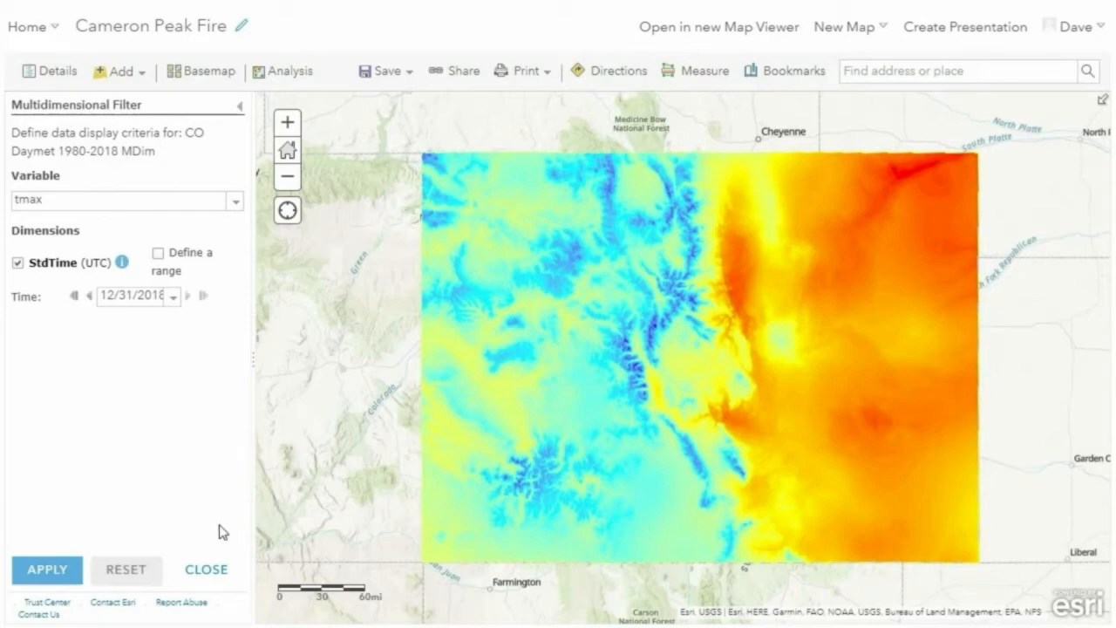
{"action": "left_click", "coordinate": [206, 570]}
Find the MDim-Trend-Predict raster function template in My Content, view its function chain and load it as an analysis tool.
{"action": "left_click", "coordinate": [282, 71]}
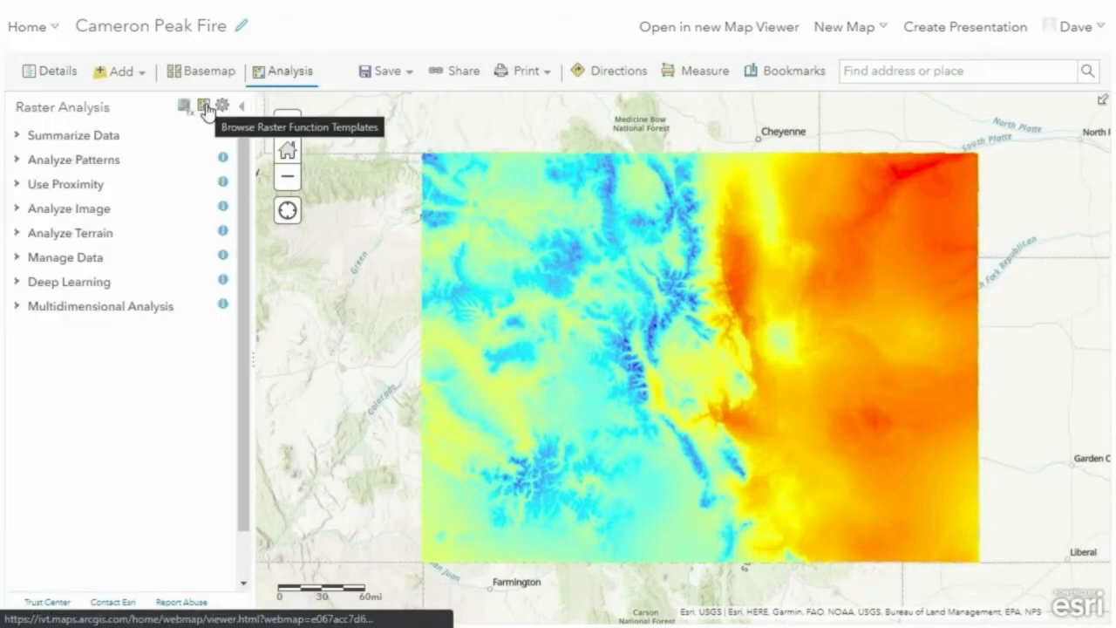
{"action": "left_click", "coordinate": [208, 108]}
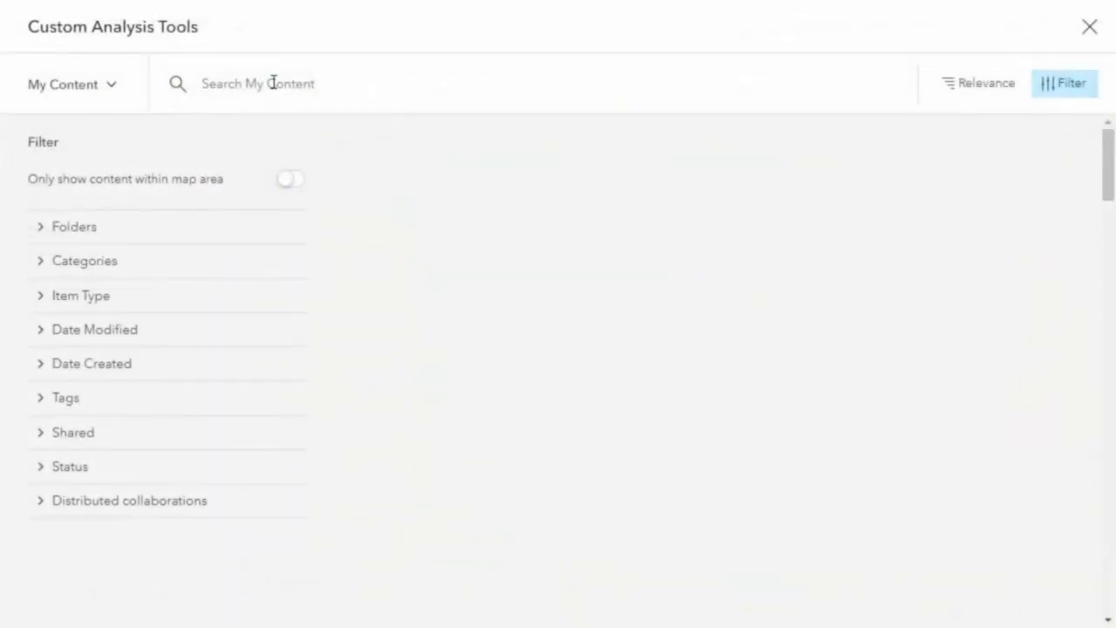
{"action": "left_click", "coordinate": [272, 82]}
{"action": "type", "text": "MDim-Trend-Predict"}
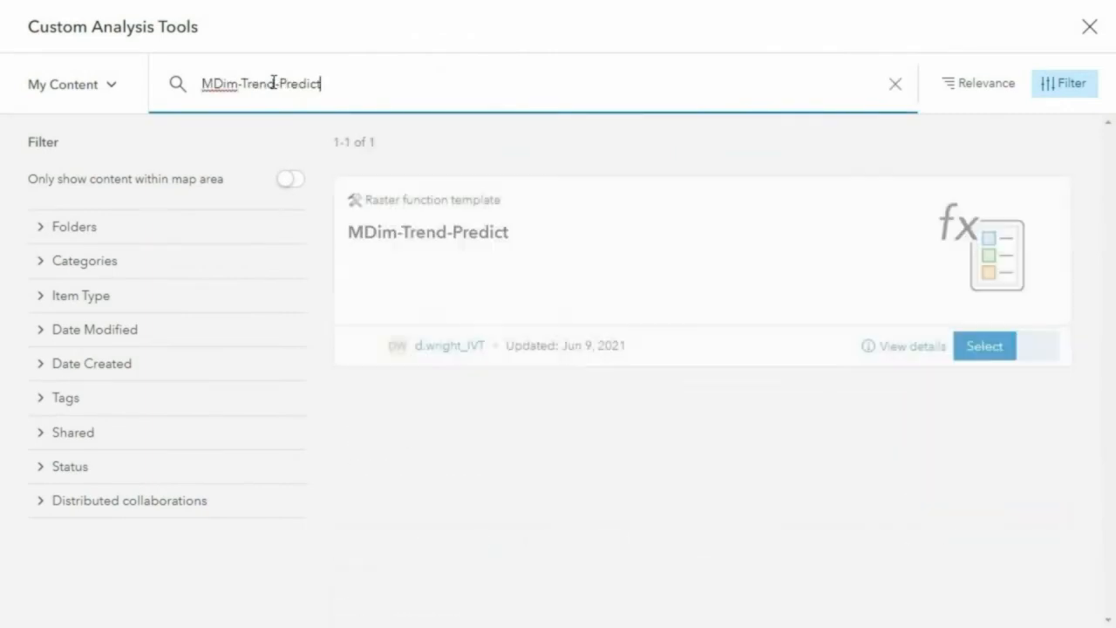
{"action": "left_click", "coordinate": [1038, 349]}
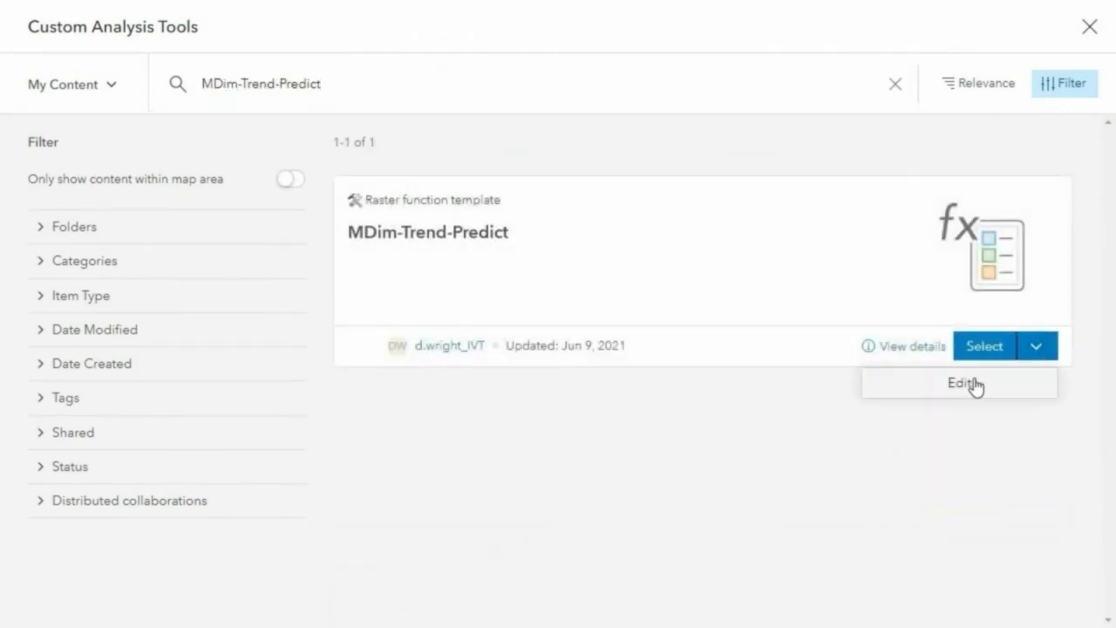
{"action": "left_click", "coordinate": [974, 387]}
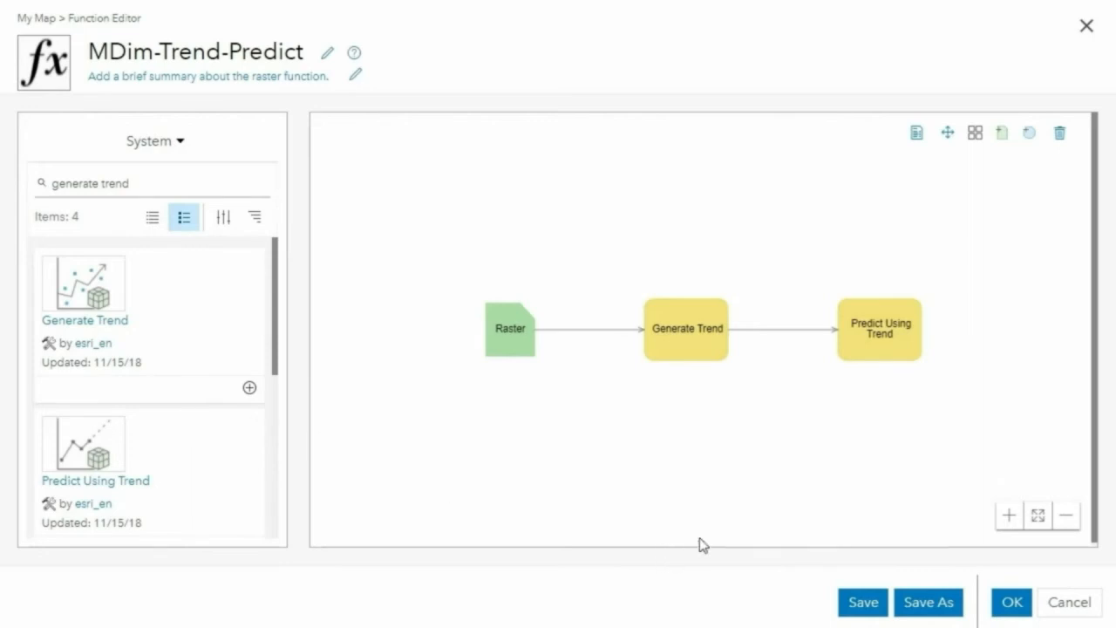
{"action": "left_click", "coordinate": [1012, 602]}
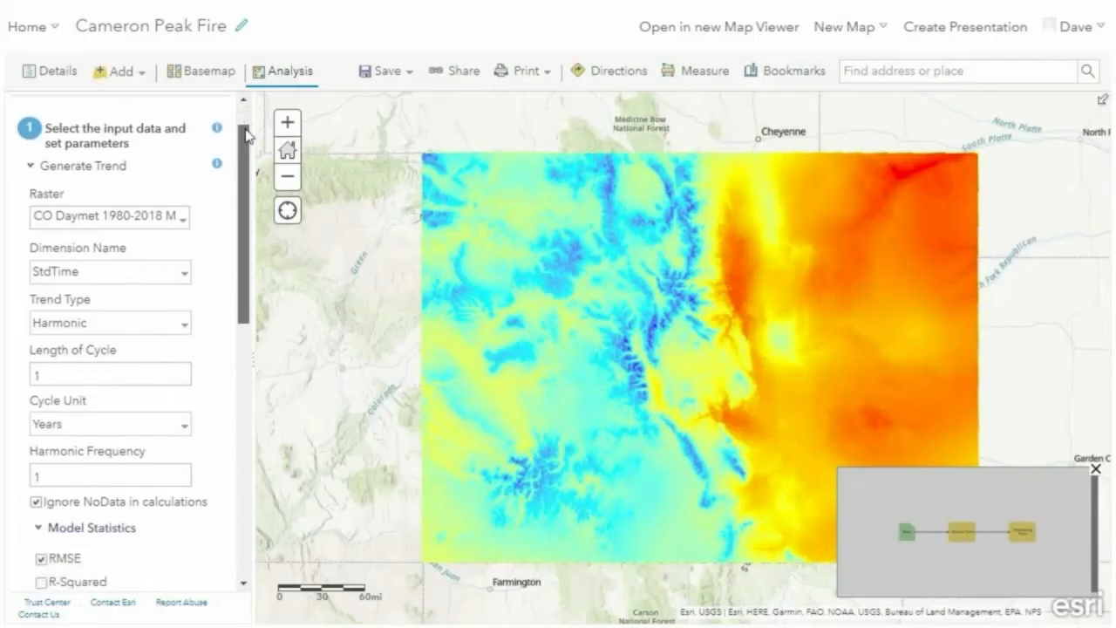
{"action": "left_click_drag", "start_coordinate": [246, 129], "coordinate": [231, 453]}
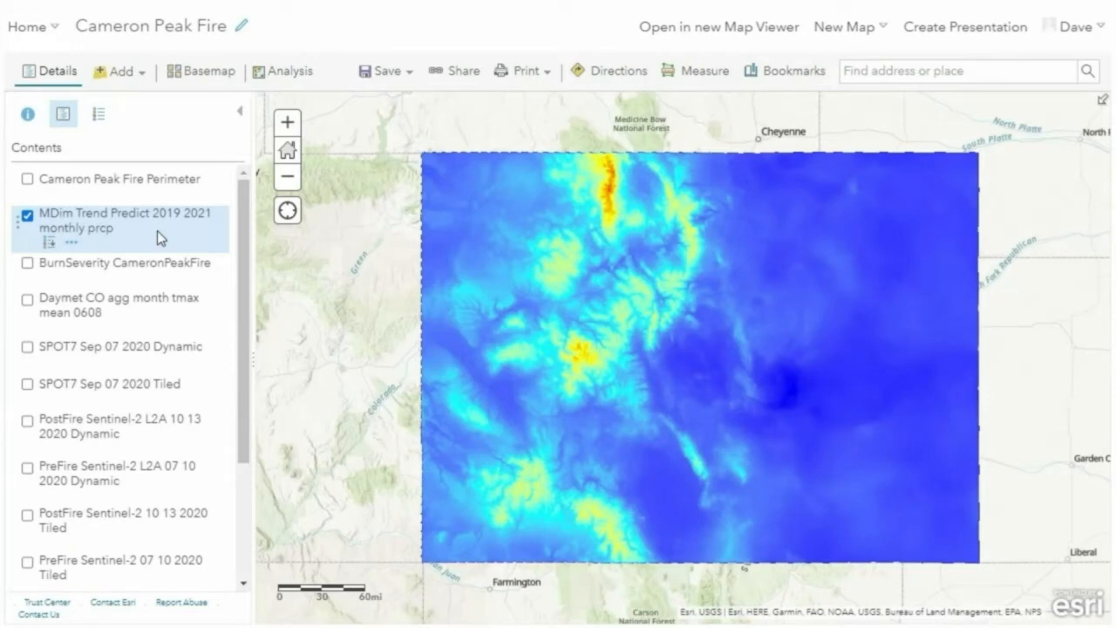
Filter the MDim Trend Predict 2019 2021 monthly prcp layer to July 2021 and identify a pixel on the map.
{"action": "left_click", "coordinate": [76, 247]}
{"action": "left_click", "coordinate": [174, 296]}
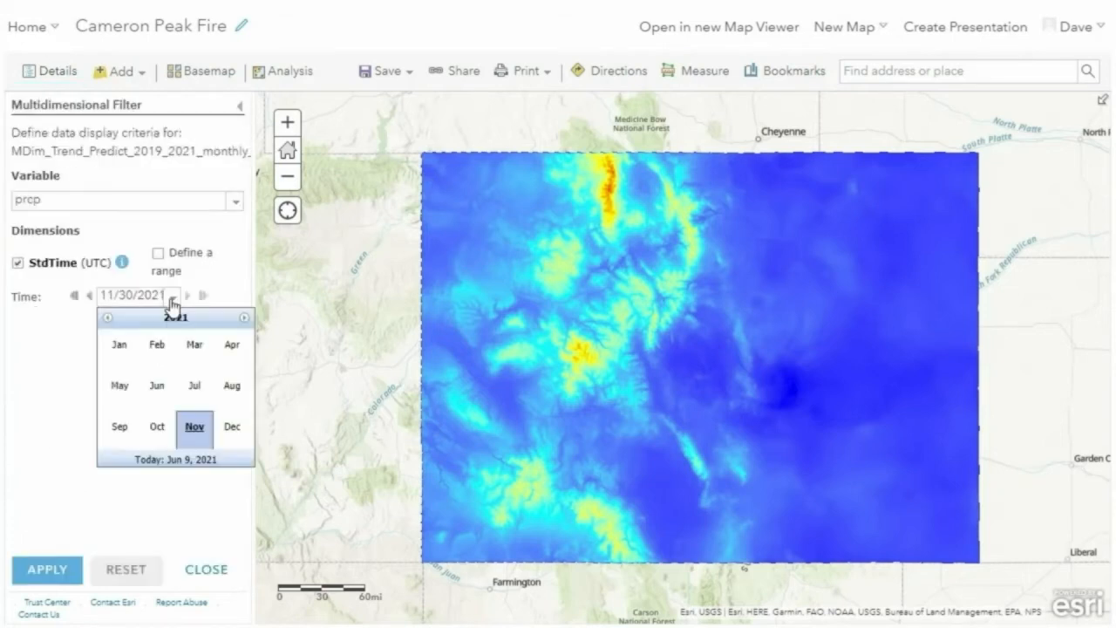
{"action": "left_click", "coordinate": [197, 390]}
{"action": "left_click", "coordinate": [40, 573]}
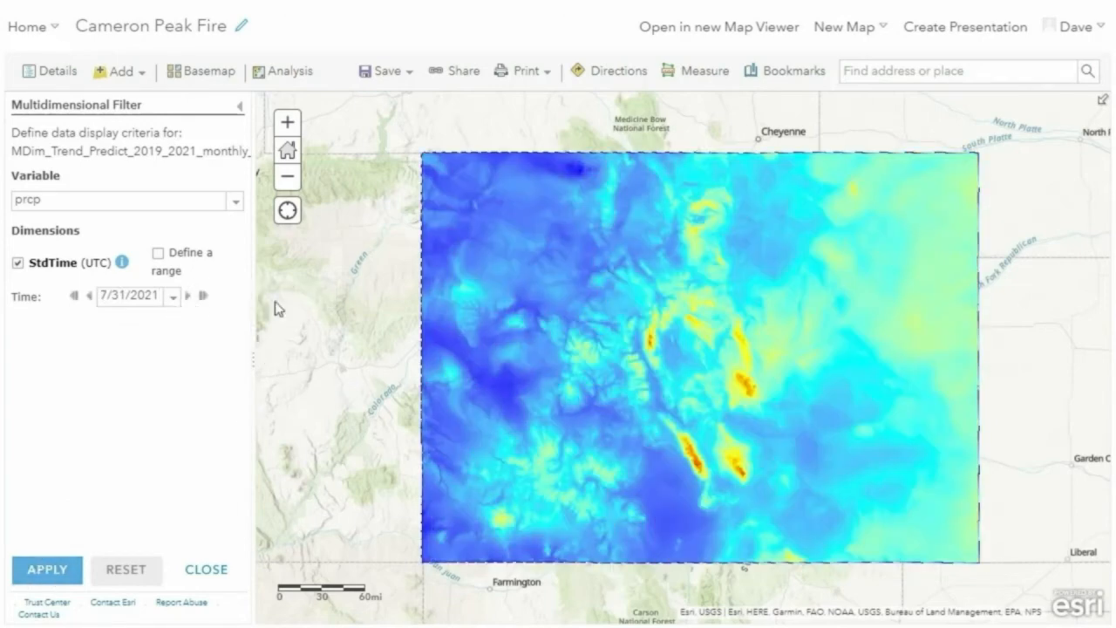
{"action": "left_click", "coordinate": [689, 297]}
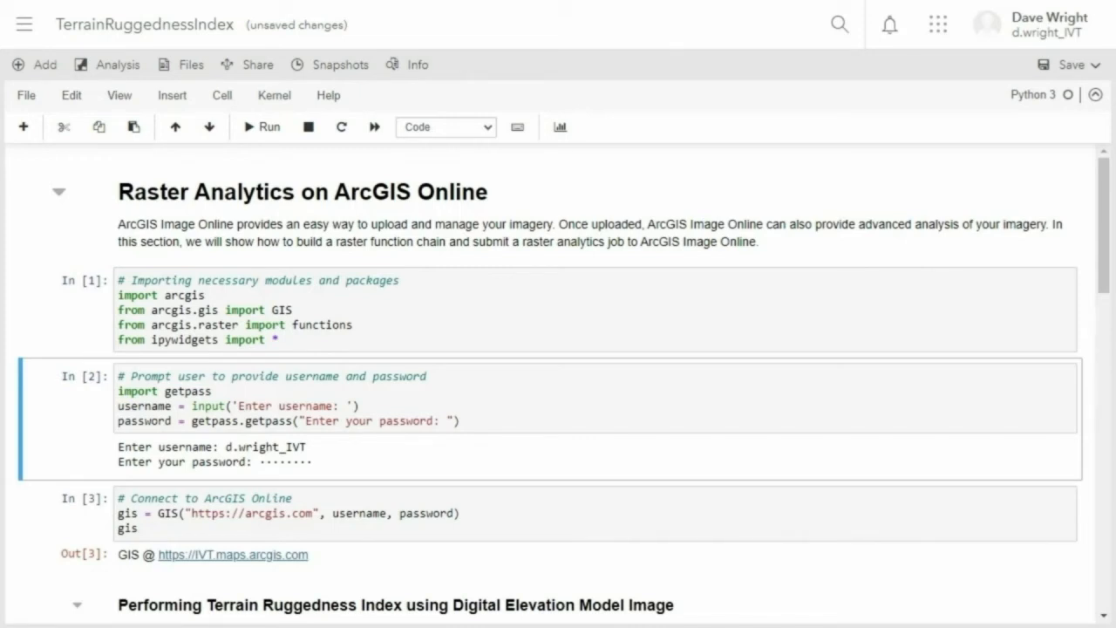
Examine the TerrainRuggednessIndex notebook cells that import the modules, prompt for credentials and connect to ArcGIS Online.
{"action": "left_click", "coordinate": [291, 310]}
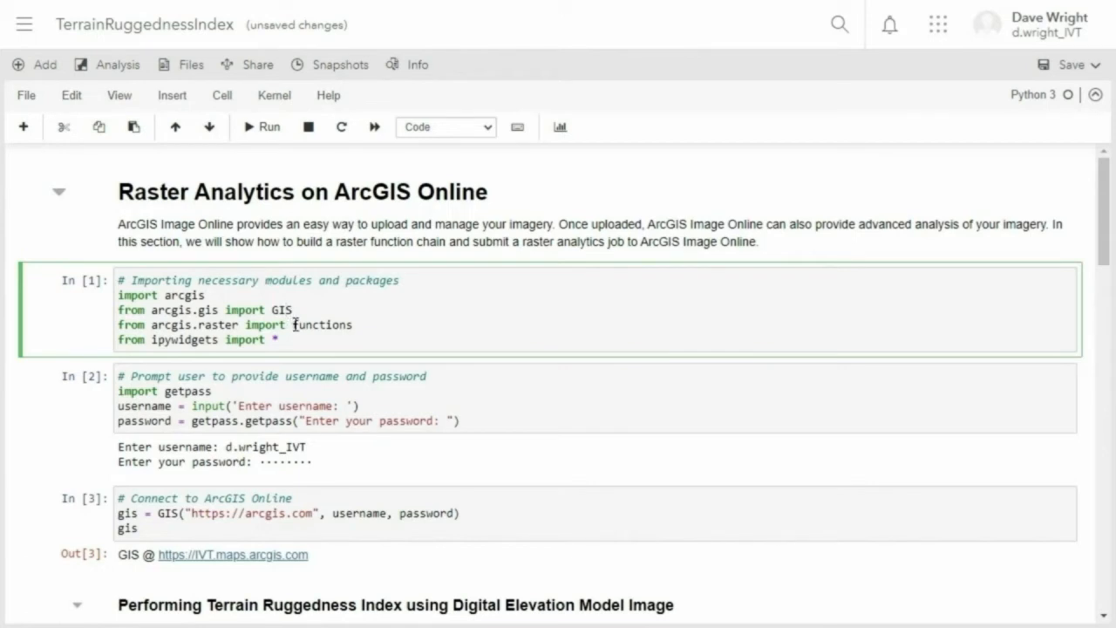
{"action": "left_click", "coordinate": [293, 375]}
{"action": "scroll", "coordinate": [301, 362], "scroll_direction": "down", "scroll_amount": 1}
{"action": "scroll", "coordinate": [391, 330], "scroll_direction": "down", "scroll_amount": 1}
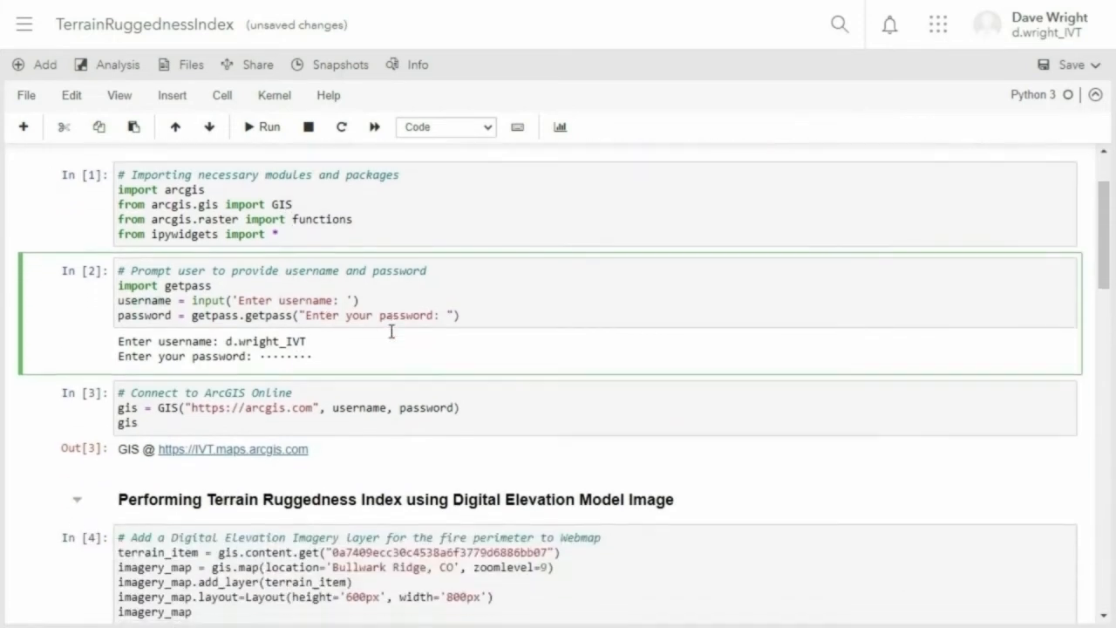
{"action": "left_click", "coordinate": [332, 339]}
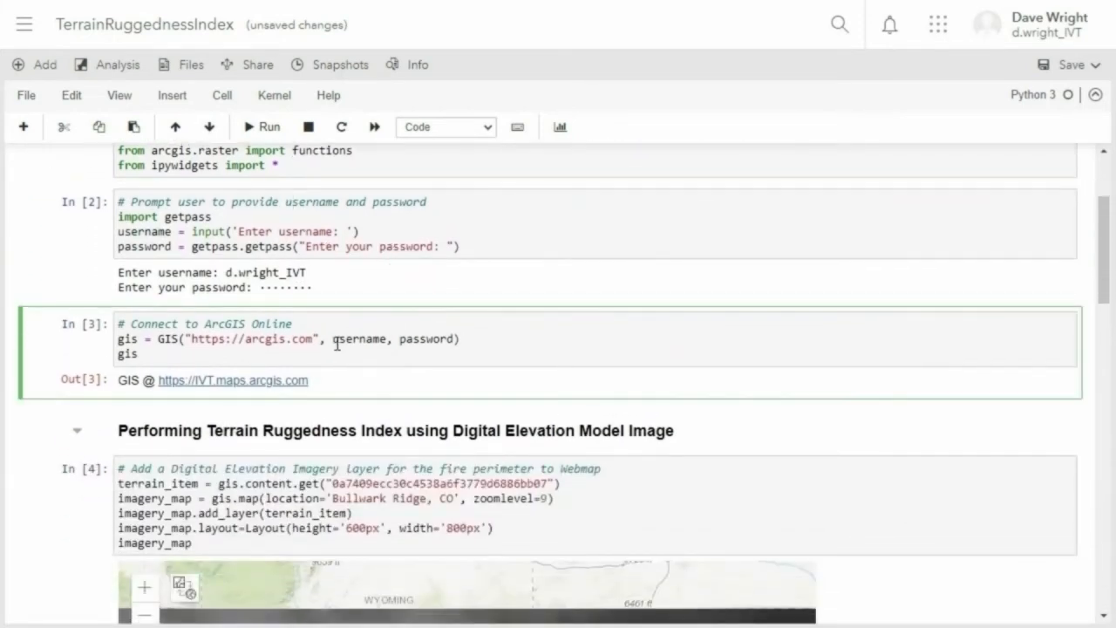
Run the notebook cell that adds the digital elevation imagery layer to a web map at Bullwark Ridge, CO.
{"action": "scroll", "coordinate": [337, 341], "scroll_direction": "down", "scroll_amount": 1}
{"action": "left_click", "coordinate": [342, 407]}
{"action": "key", "text": "shift+Return"}
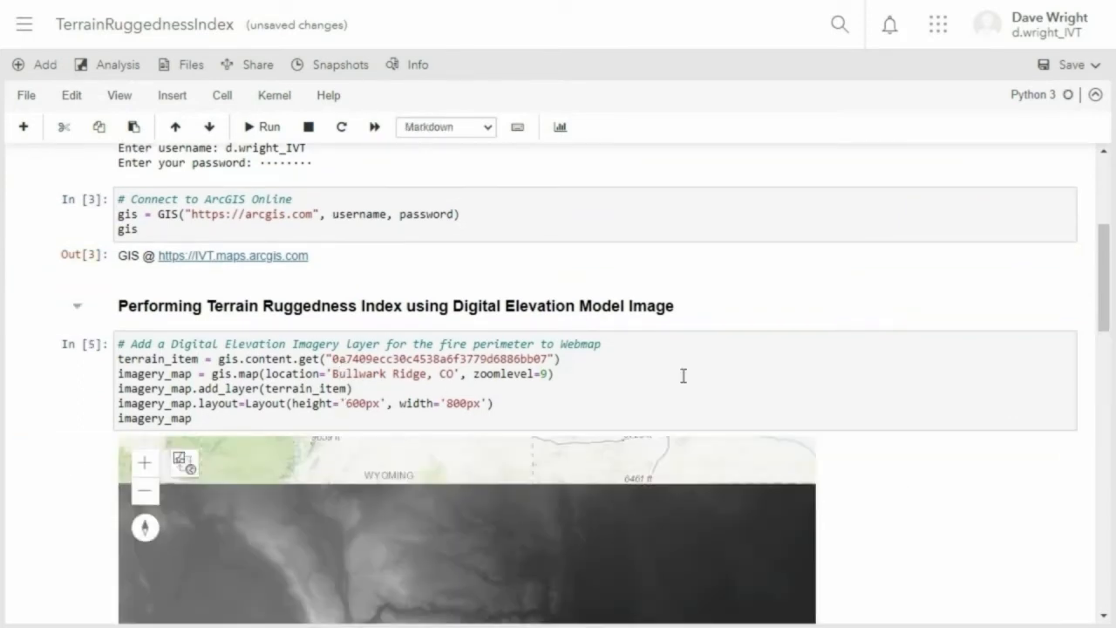
Run the first cell of the TRI analysis model, which calculates the index with the raster calculator.
{"action": "left_click_drag", "start_coordinate": [1108, 312], "coordinate": [1114, 458]}
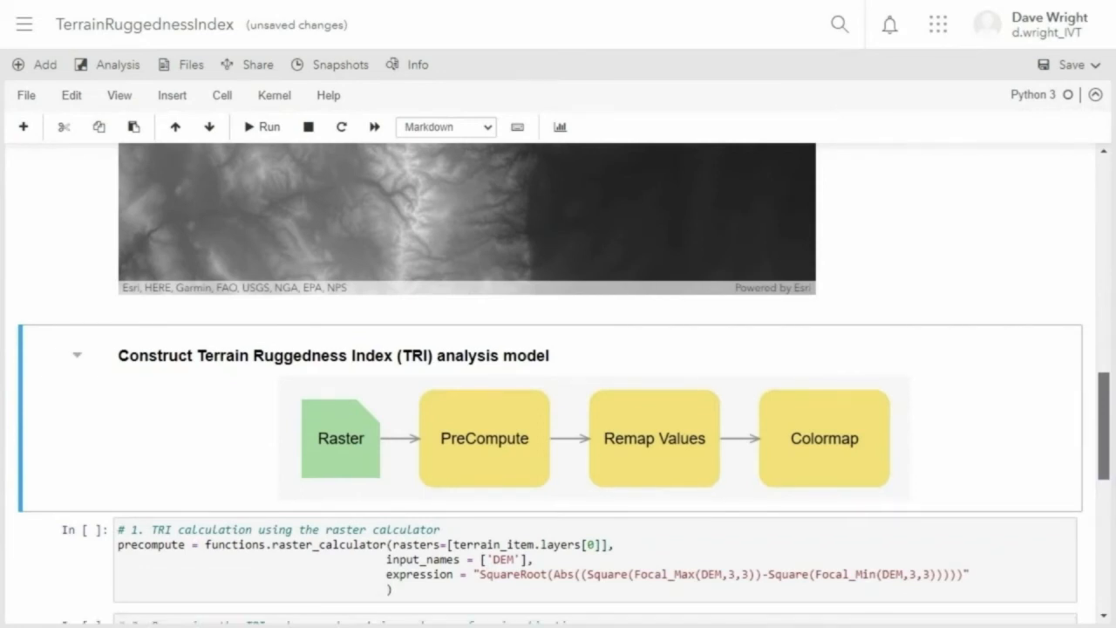
{"action": "scroll", "coordinate": [966, 530], "scroll_direction": "down", "scroll_amount": 1}
{"action": "left_click", "coordinate": [964, 534]}
{"action": "key", "text": "shift+Return"}
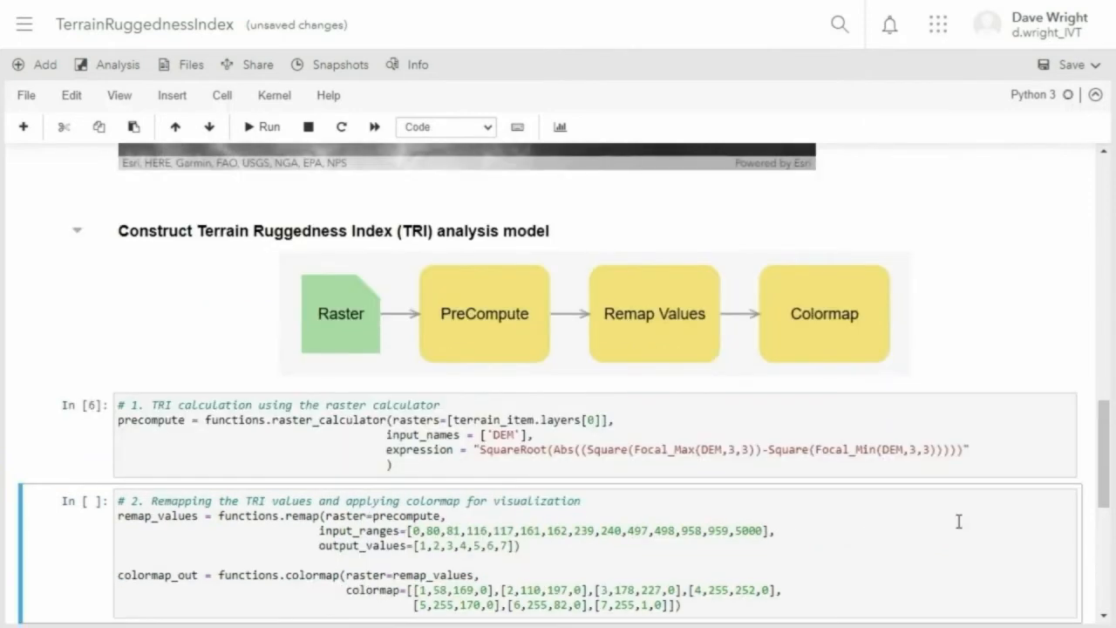